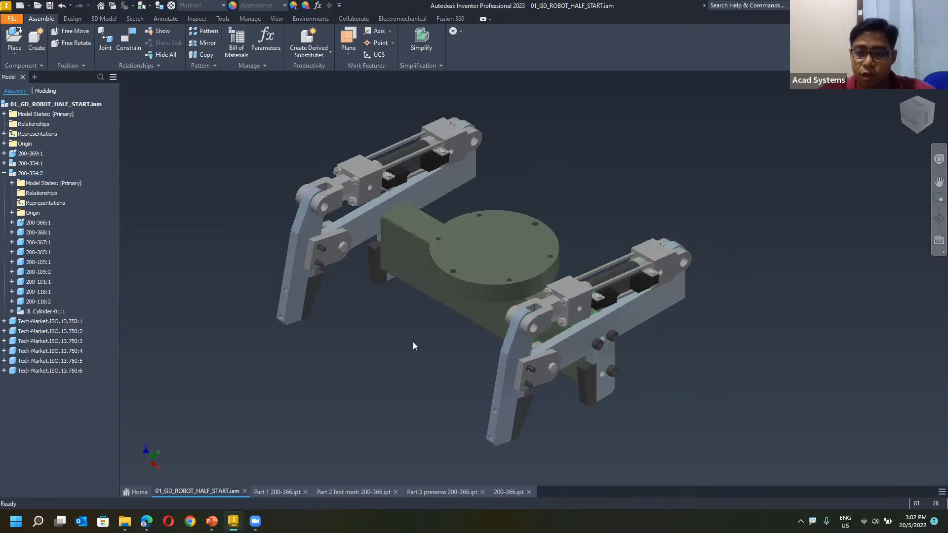
Examine the half robot assembly and its two gripper arms, ending in a near-side view.
scroll(435, 382, up, 4)
scroll(467, 363, down, 5)
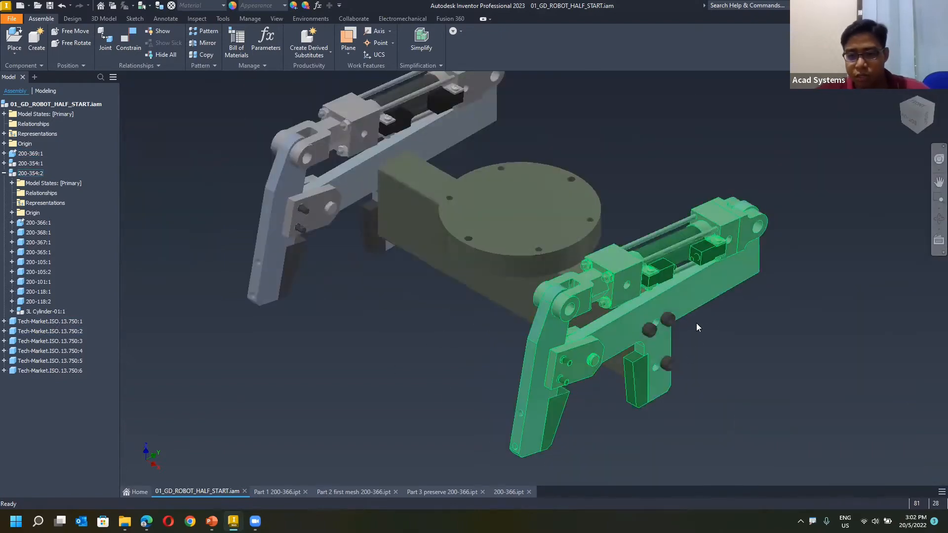
right_click(698, 350)
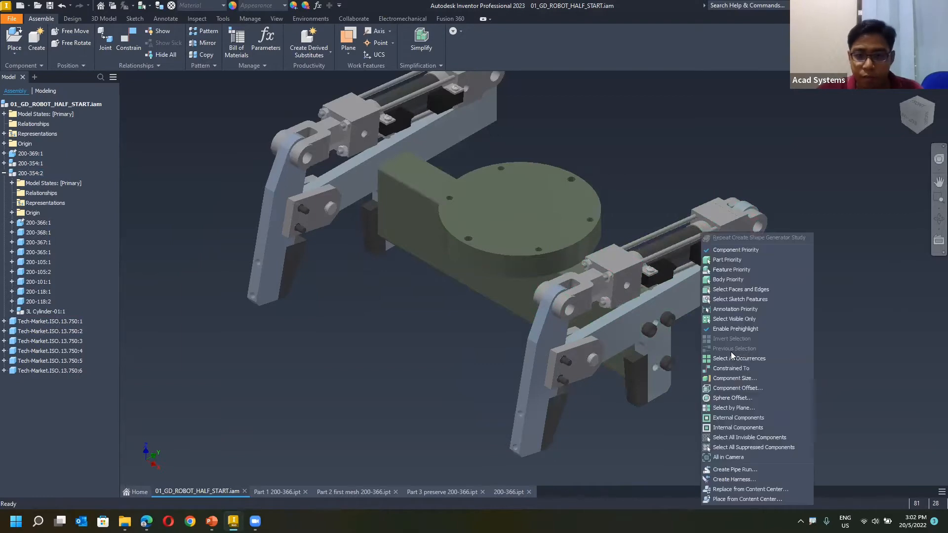
click(834, 342)
shift+middle_drag(727, 335, 676, 312)
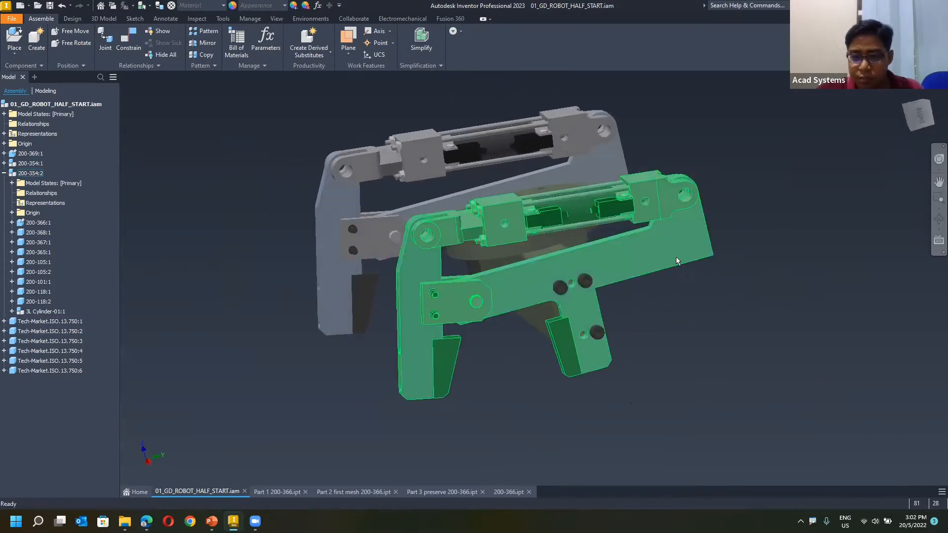
Locate part 200-366:1 of sub-assembly 200-354:2 in the assembly and look over its available commands.
click(78, 224)
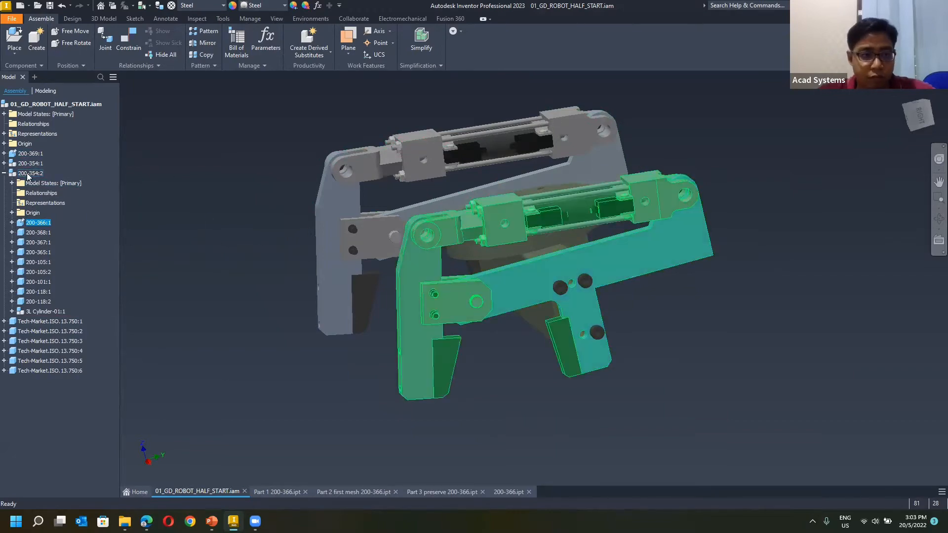
click(227, 229)
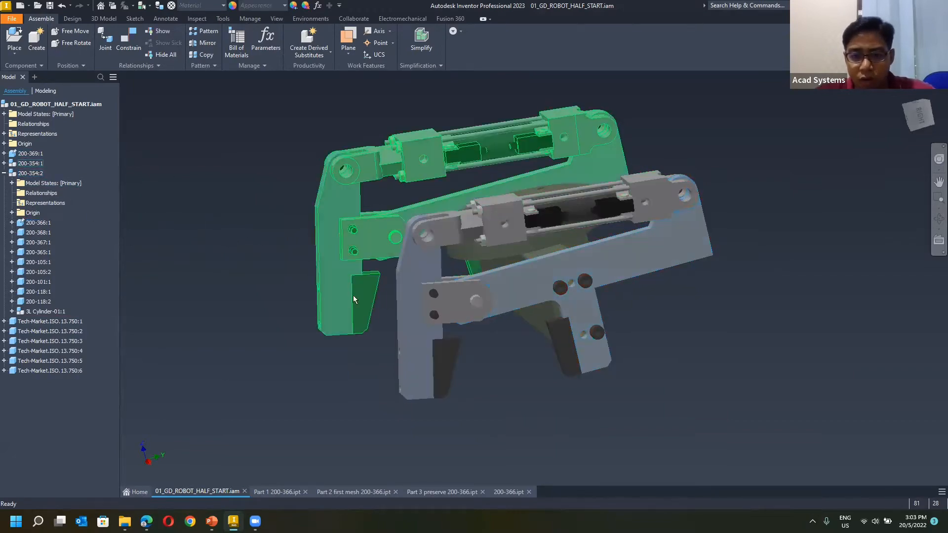
click(41, 223)
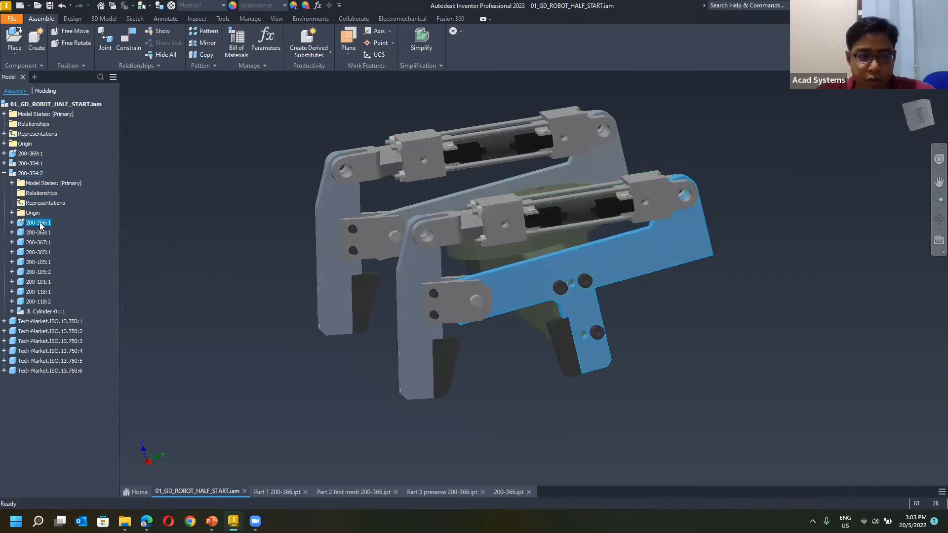
right_click(41, 226)
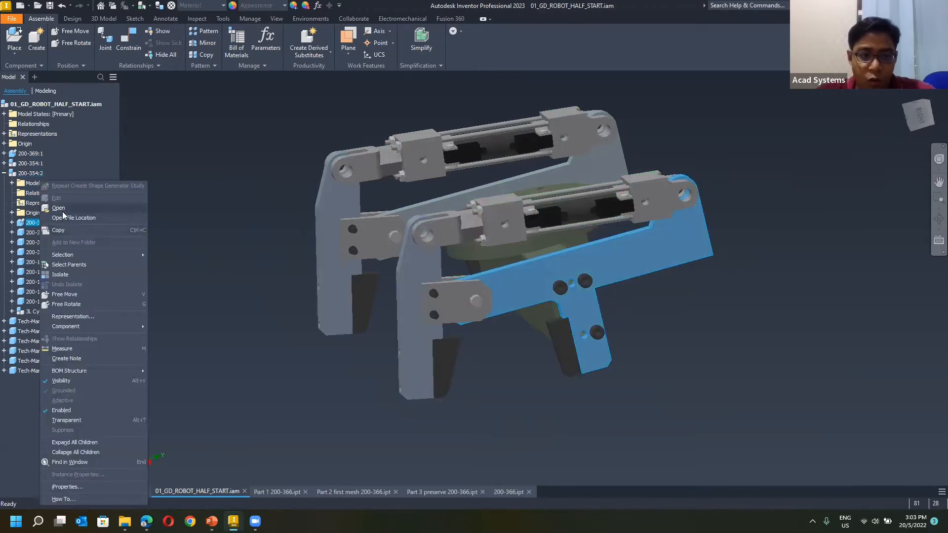
click(746, 317)
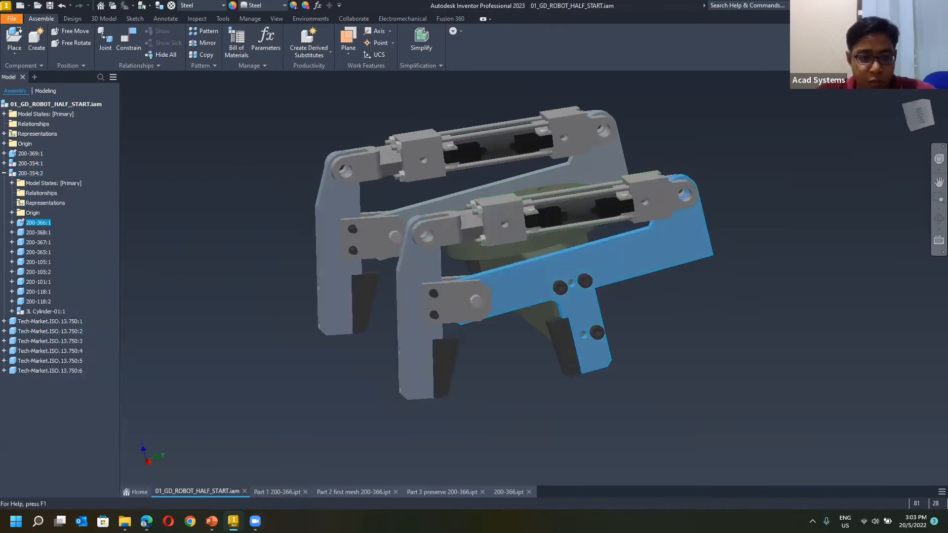
Switch to Part 1 200-366.ipt and examine the arm's shape and mounting holes from several sides.
click(276, 491)
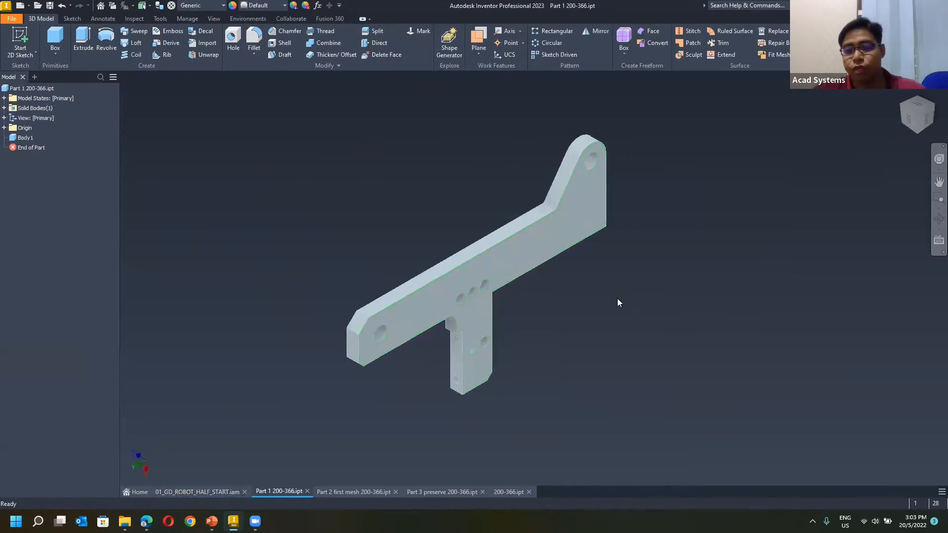
mouse_move(548, 305)
shift+middle_down()
mouse_move(451, 297)
mouse_move(411, 270)
mouse_move(382, 304)
shift+middle_up()
scroll(397, 321, down, 3)
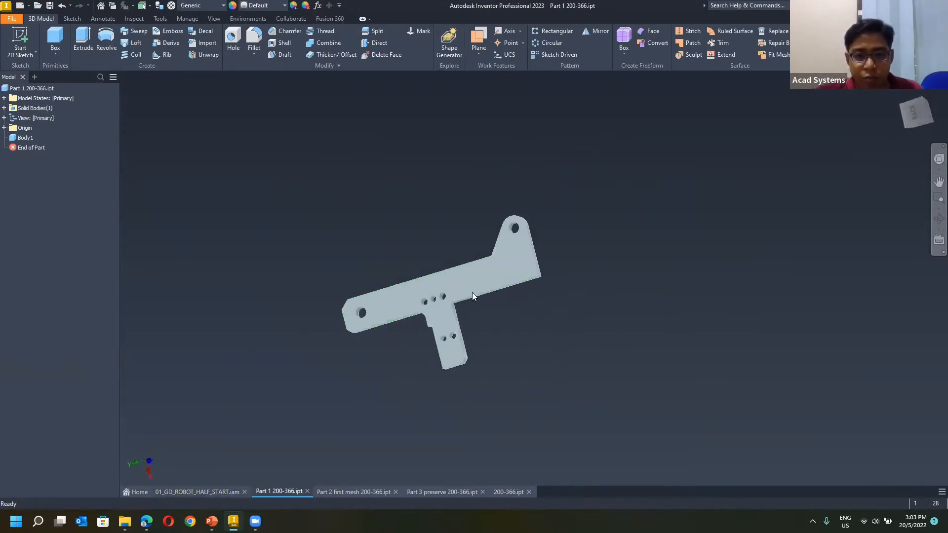
scroll(474, 295, up, 2)
mouse_move(442, 210)
shift+middle_down()
mouse_move(504, 174)
mouse_move(372, 183)
mouse_move(440, 235)
mouse_move(291, 266)
mouse_move(440, 262)
mouse_move(421, 248)
mouse_move(754, 185)
shift+middle_up()
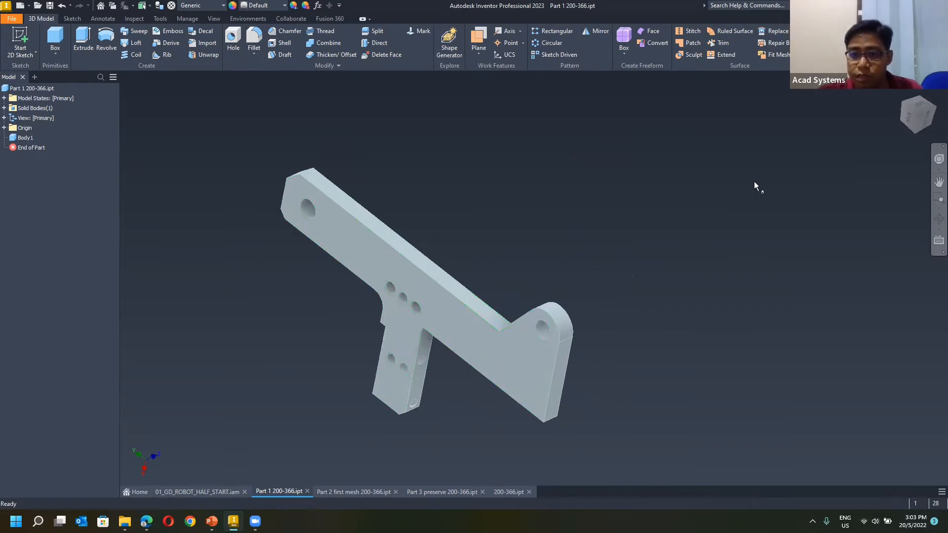
click(911, 119)
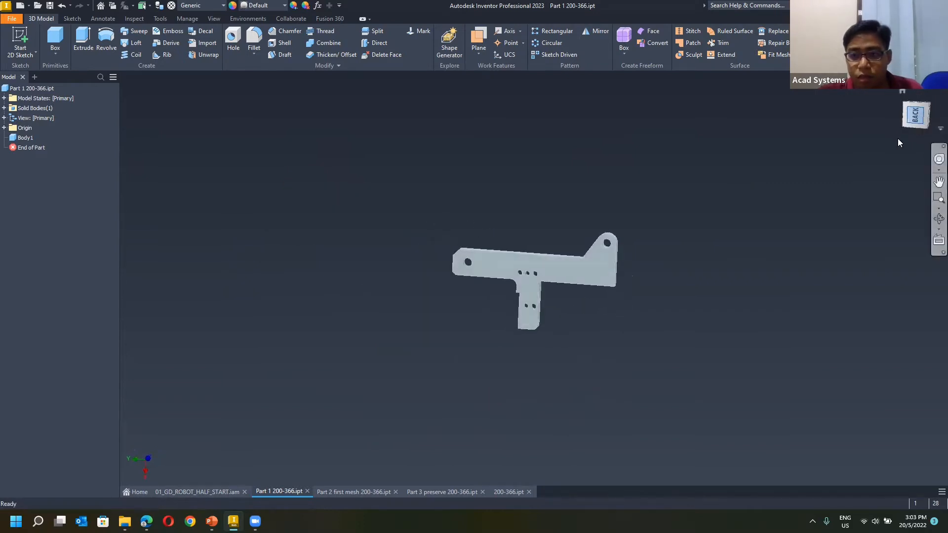
click(907, 106)
scroll(580, 295, up, 5)
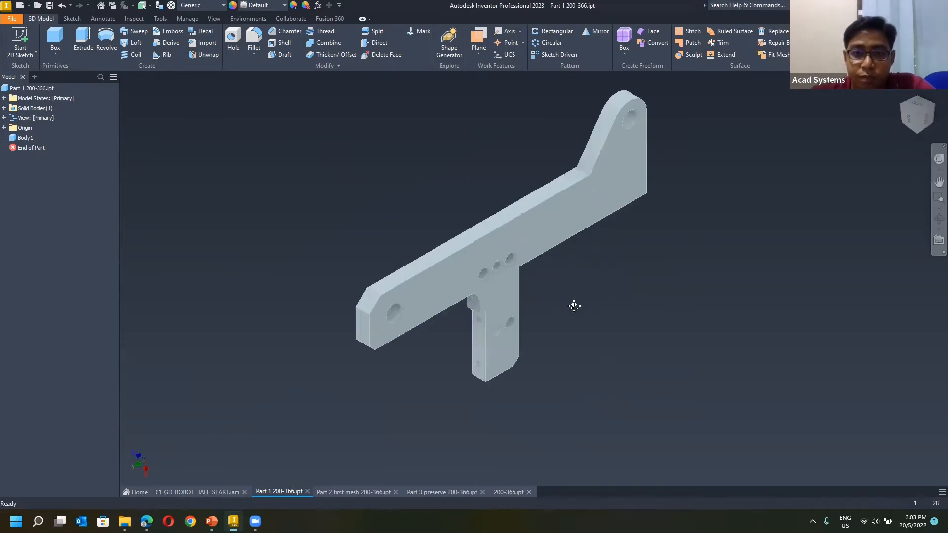
middle_drag(580, 300, 551, 327)
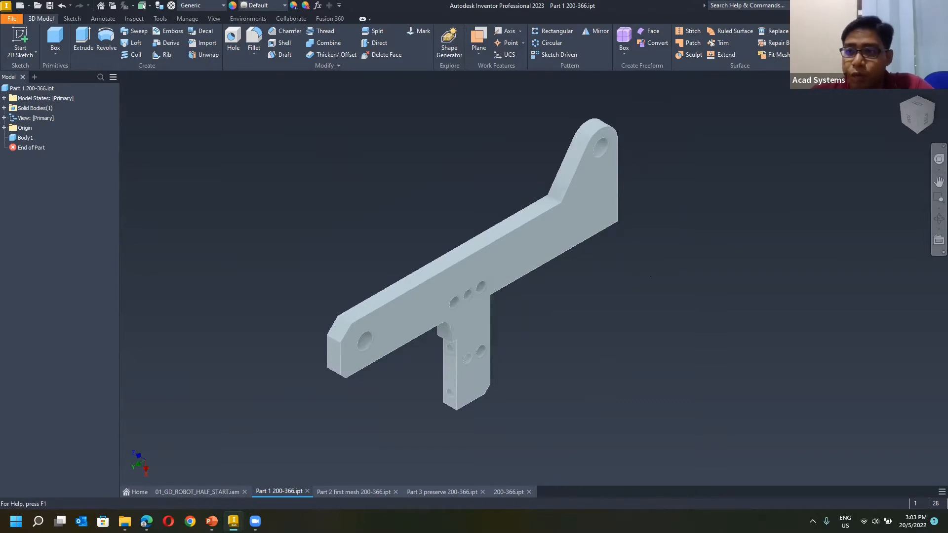
Hide the Explore command group that holds Shape Generator and show it again.
click(843, 31)
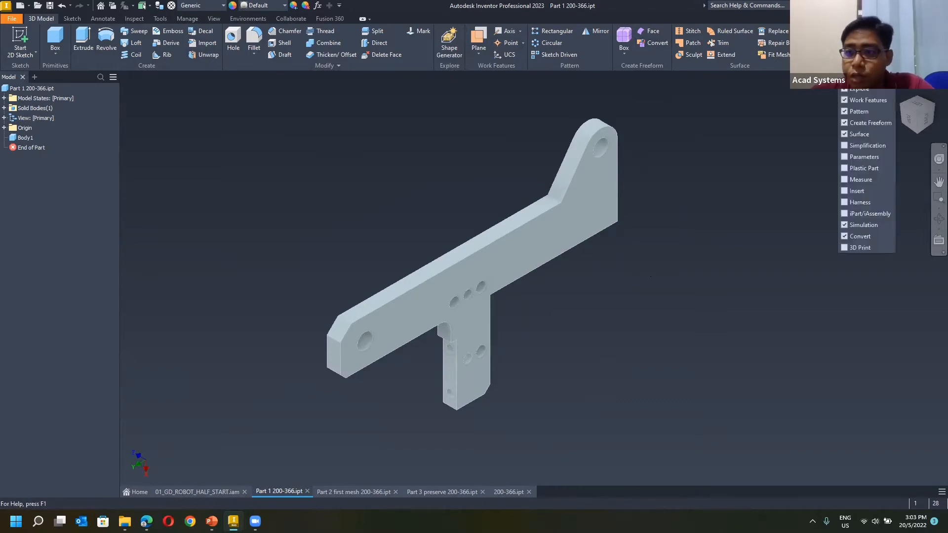
click(845, 90)
click(846, 91)
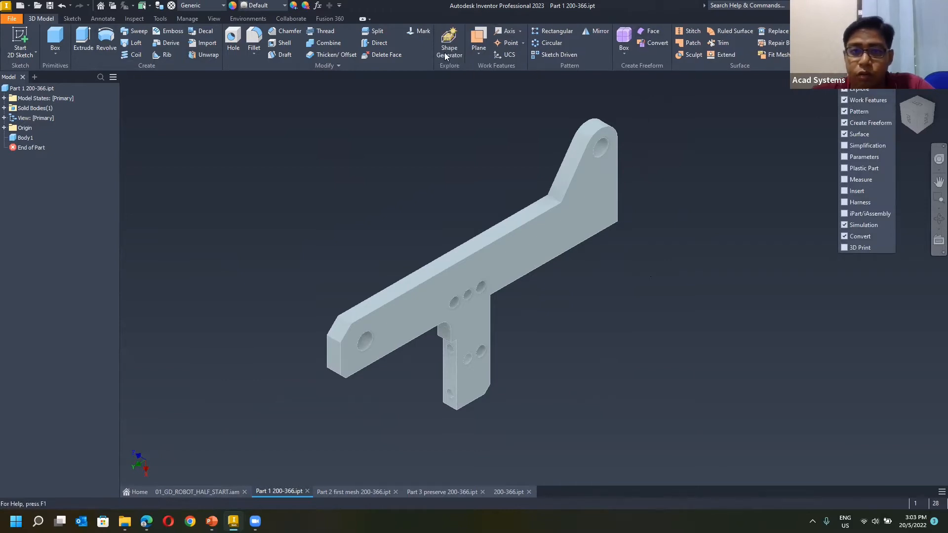
click(447, 94)
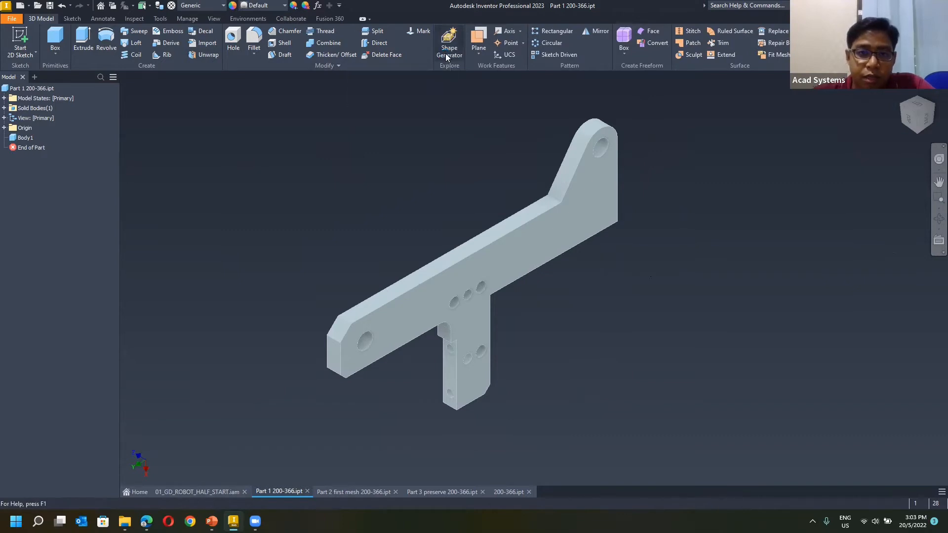
Create a Shape Generator study for the arm part and leave the analysis environment.
click(446, 50)
click(342, 241)
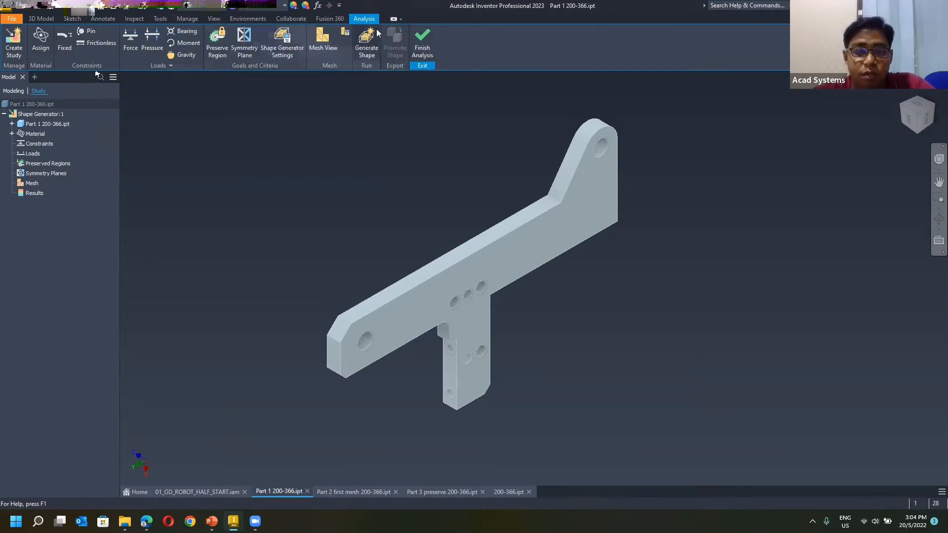
click(424, 44)
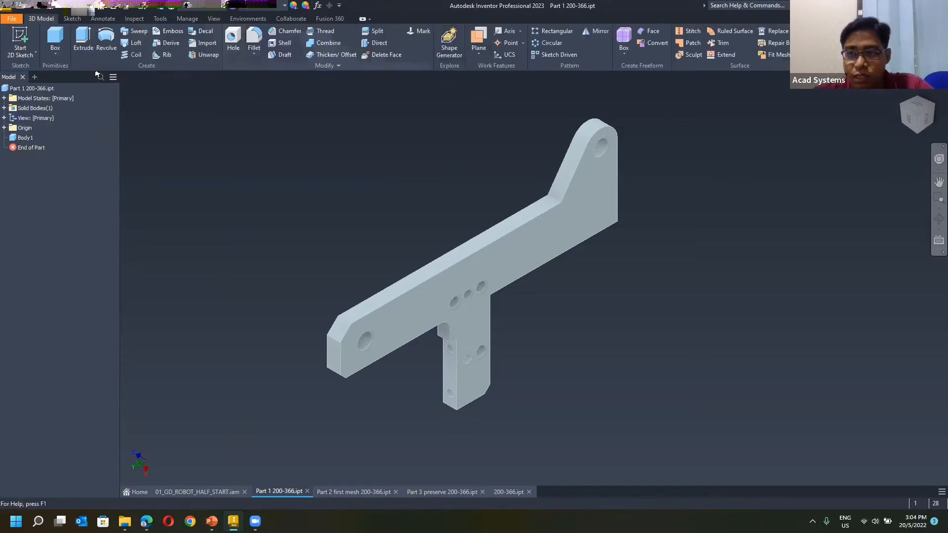
Reenter the analysis environment and change the study type of Shape Generator:1 to Static Analysis.
click(822, 41)
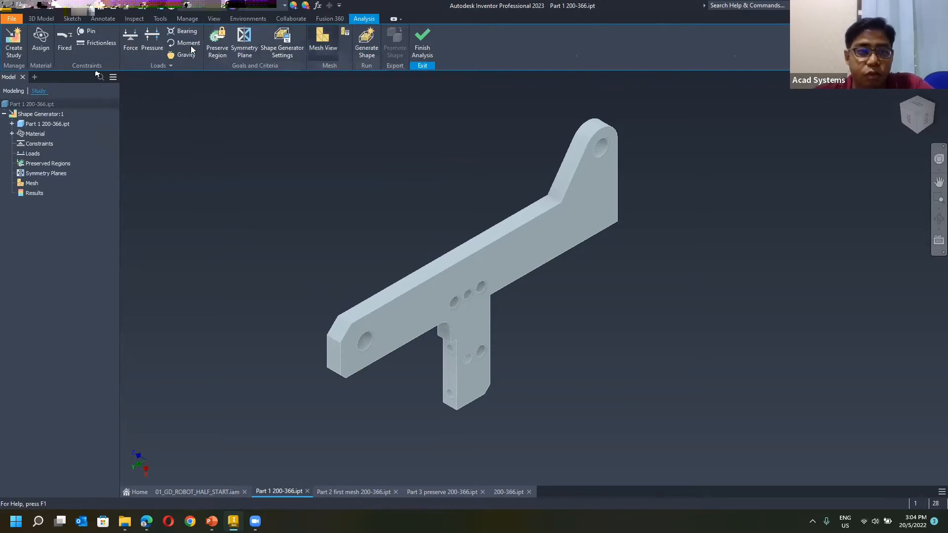
right_click(40, 114)
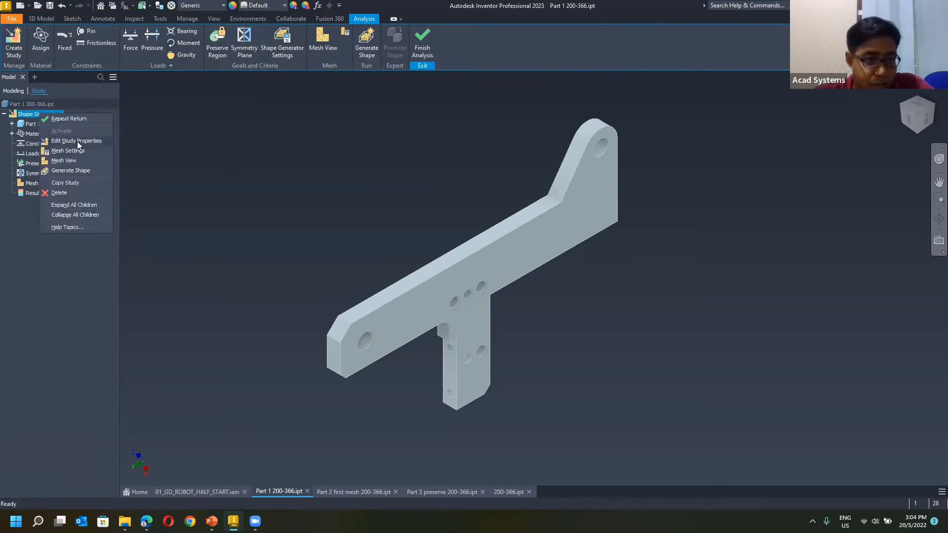
click(81, 151)
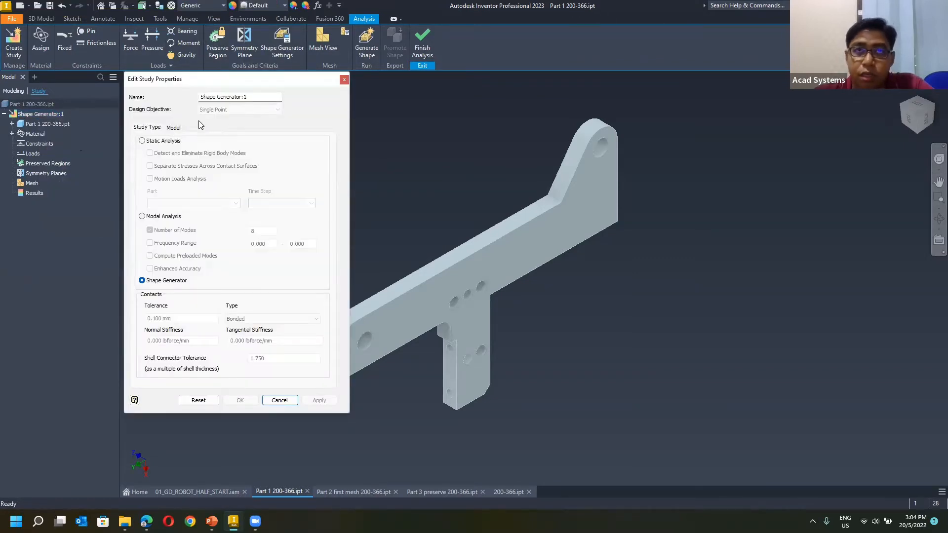
click(142, 140)
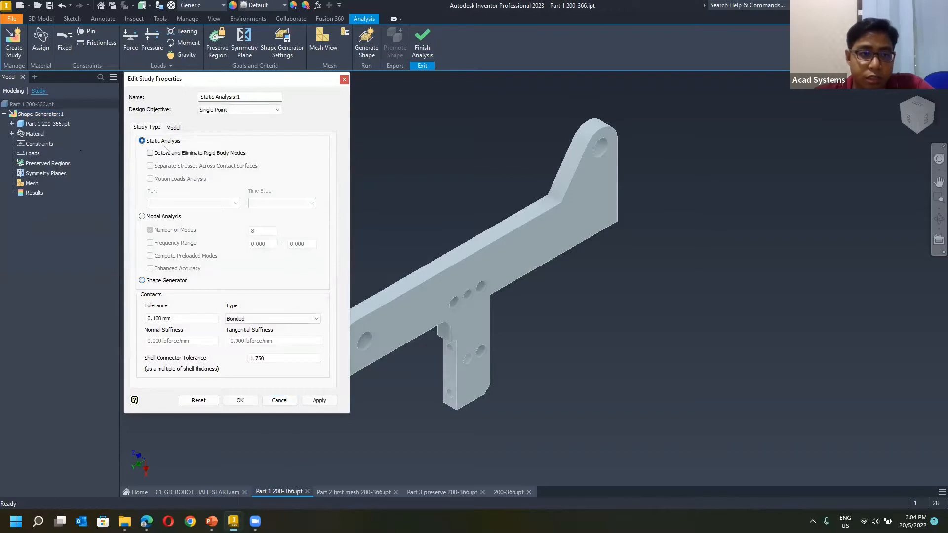
click(230, 398)
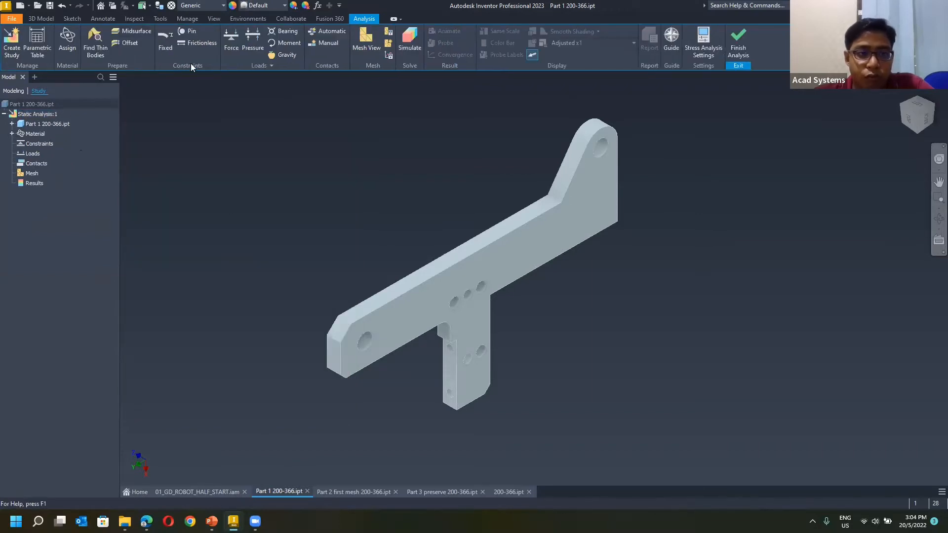
Change the Static Analysis:1 study type back to Shape Generator and finish the analysis.
right_click(36, 115)
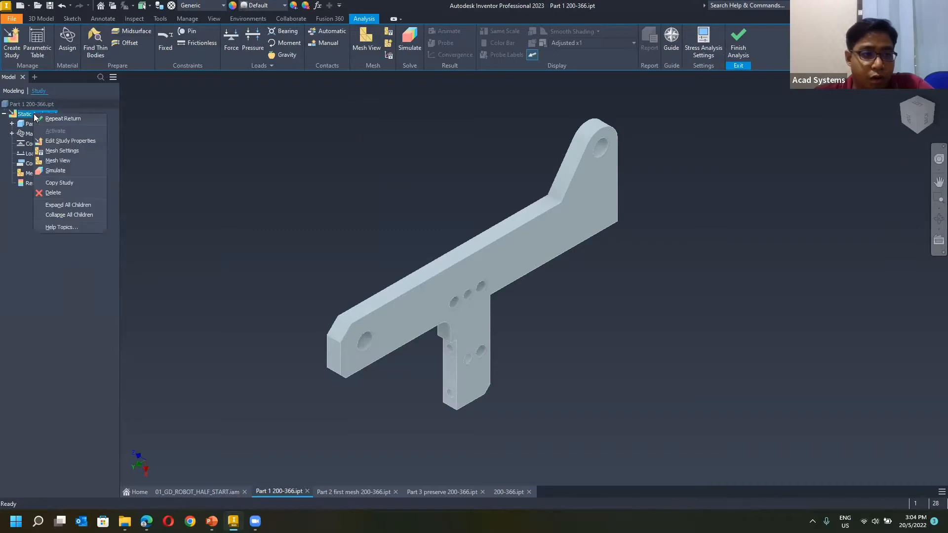
click(78, 142)
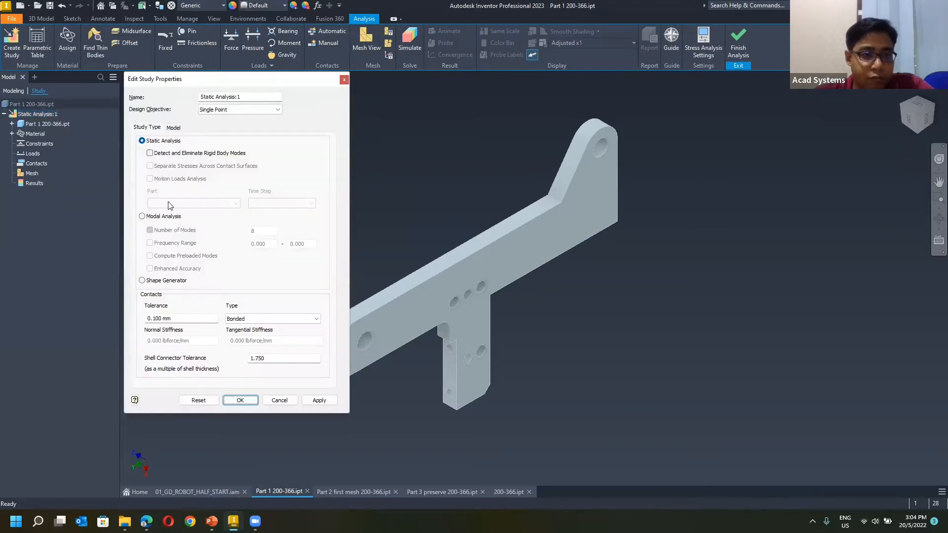
click(159, 284)
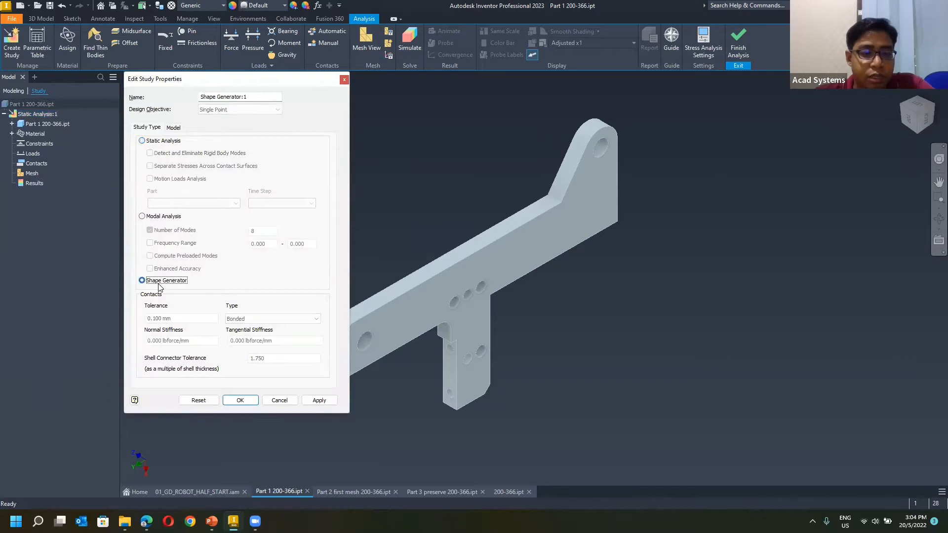
click(229, 402)
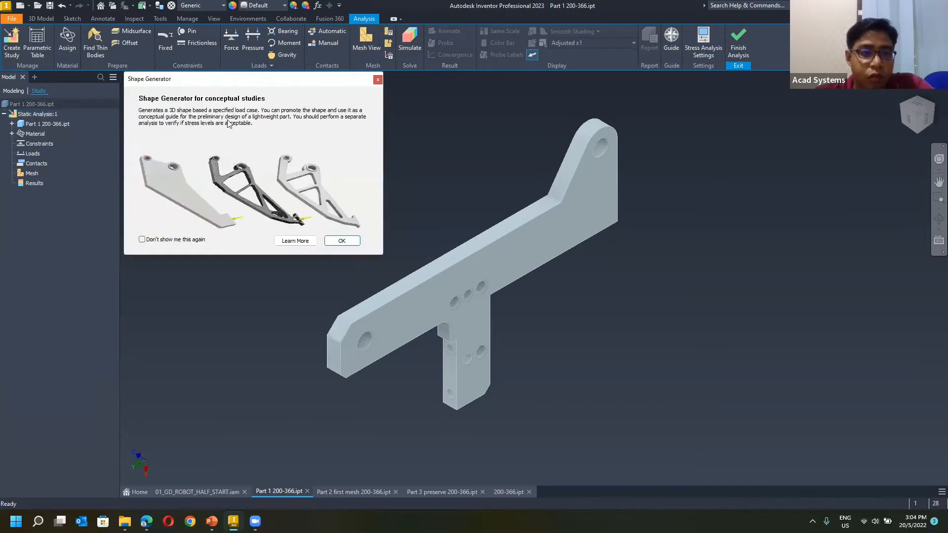
click(350, 243)
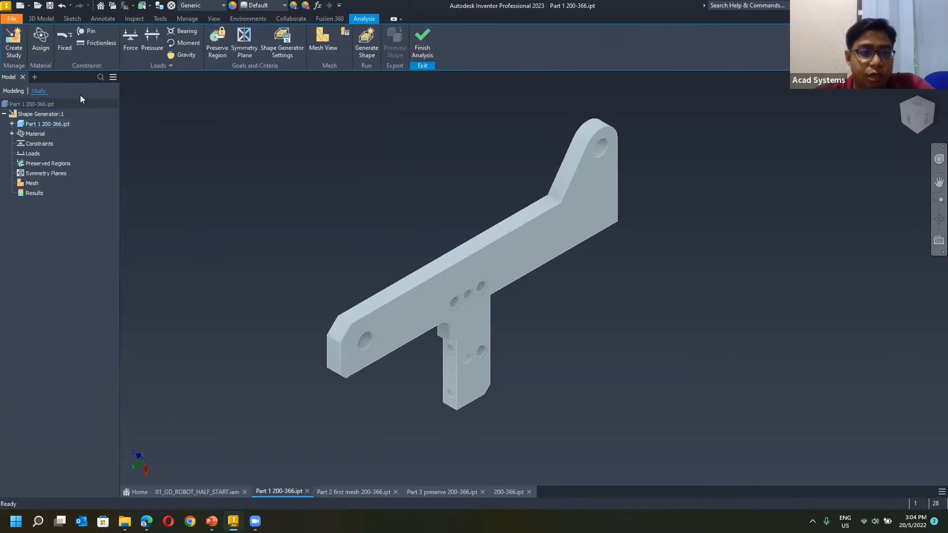
click(425, 41)
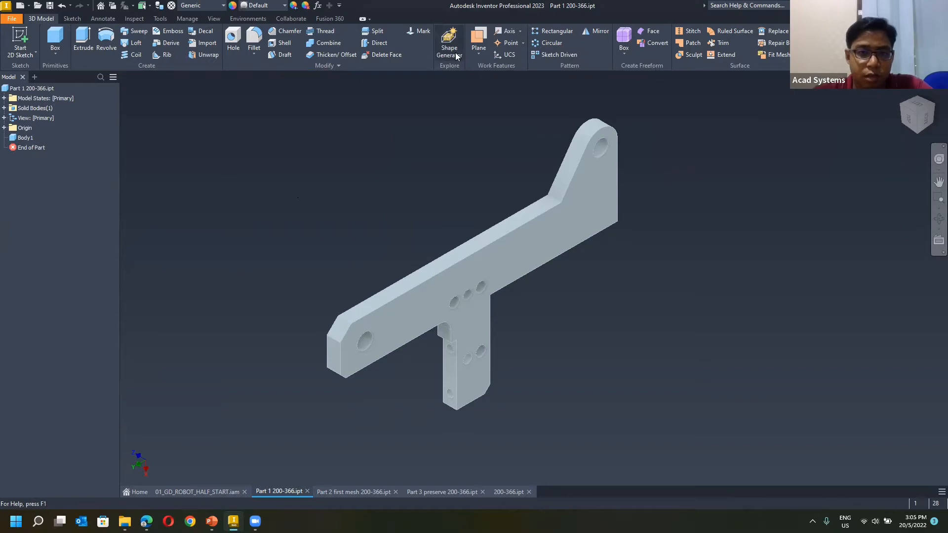
Reopen the Shape Generator study on Part 1 200-366 and compare the part with the 01_GD_ROBOT_HALF_START assembly.
click(378, 79)
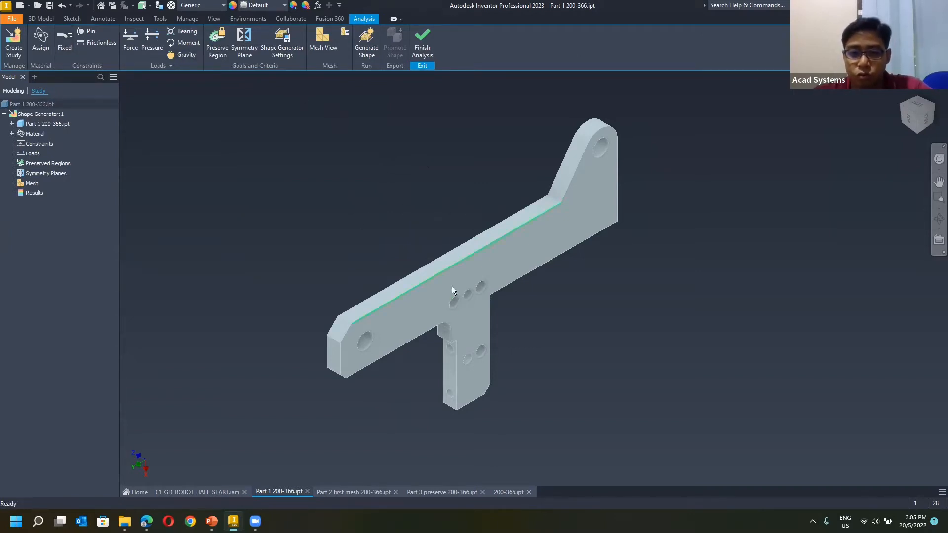
scroll(493, 286, down, 1)
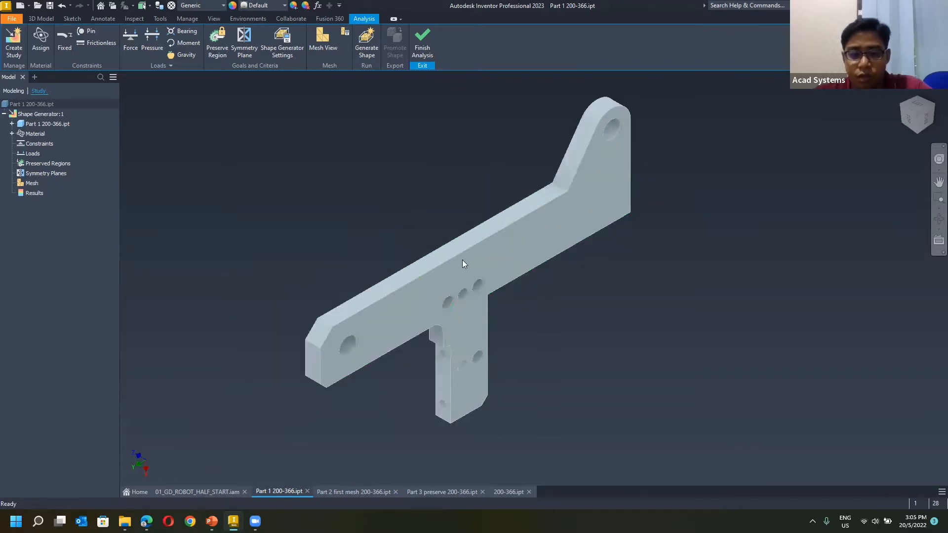
click(209, 493)
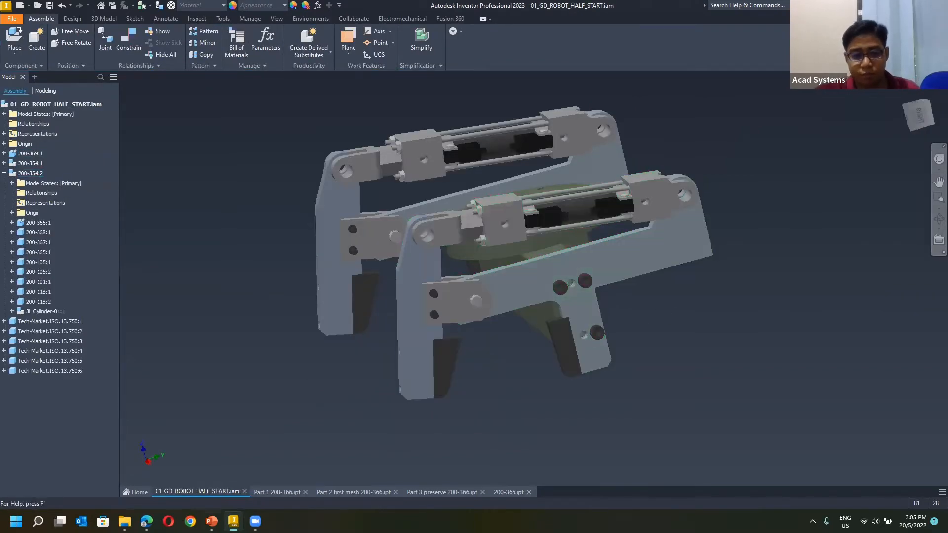
click(289, 496)
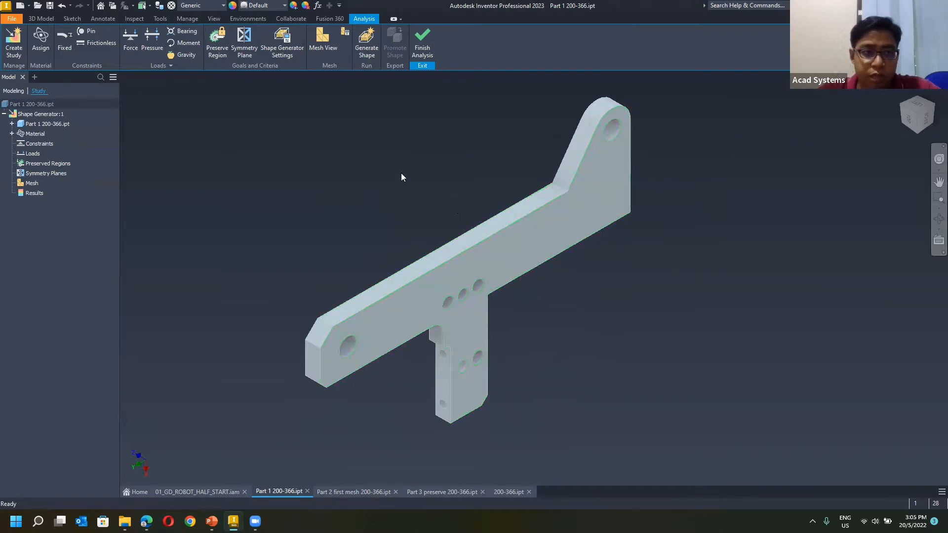
Assign Steel as the override material of Part 1 200-366 in the study.
click(40, 49)
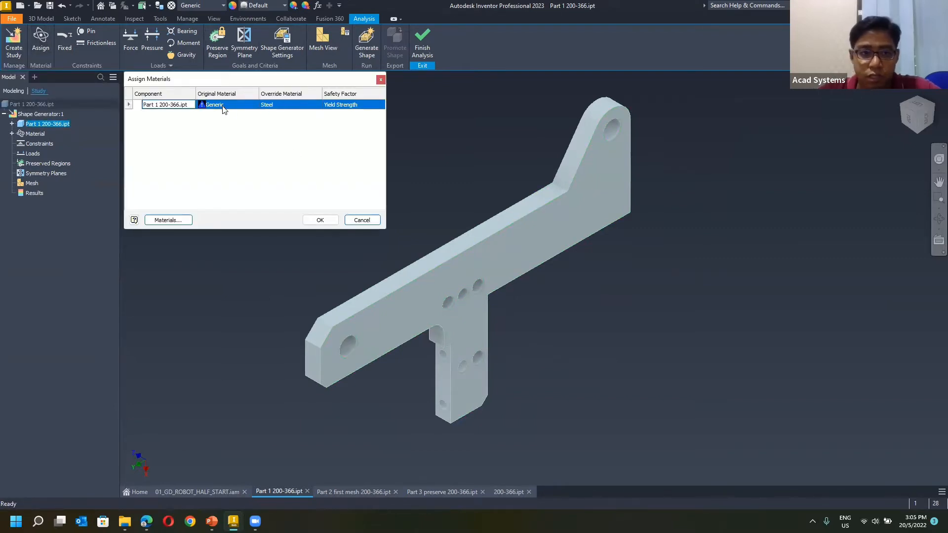
click(273, 108)
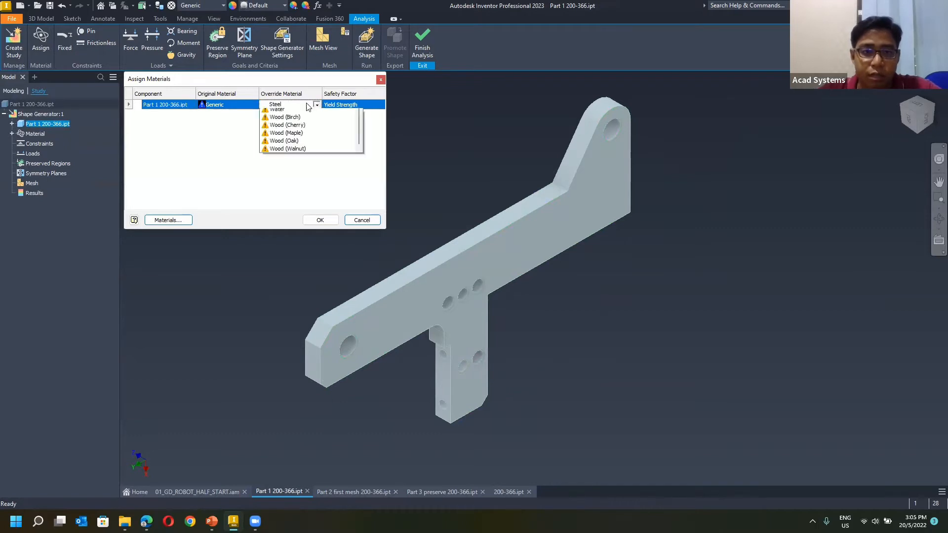
click(308, 105)
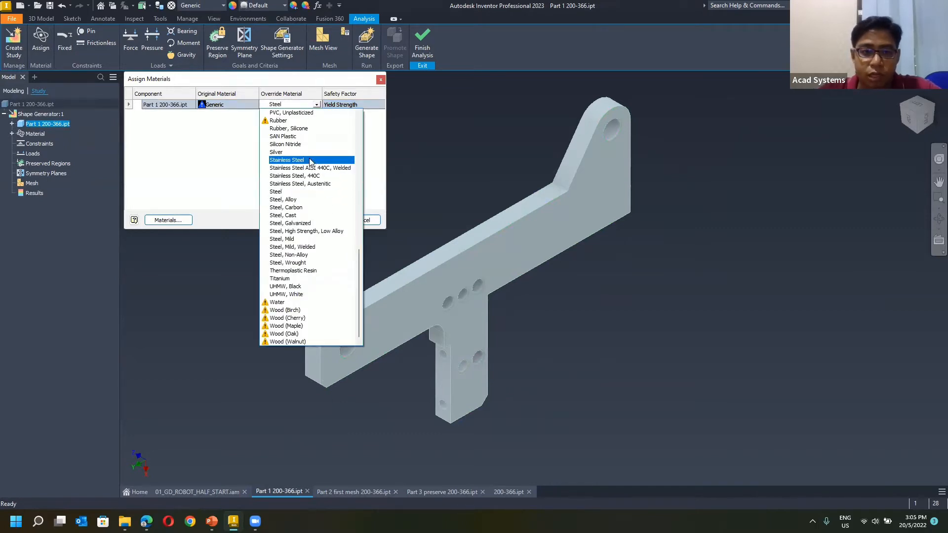
click(278, 193)
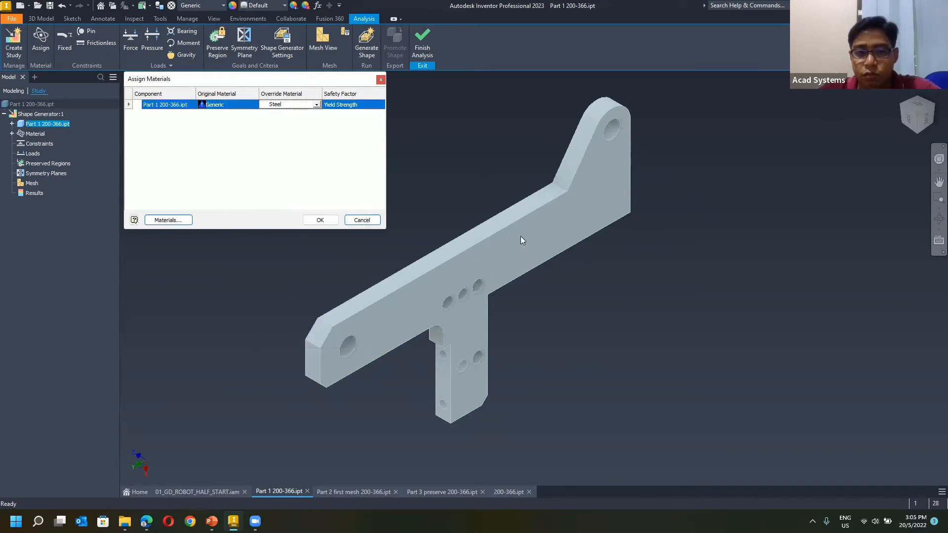
click(319, 219)
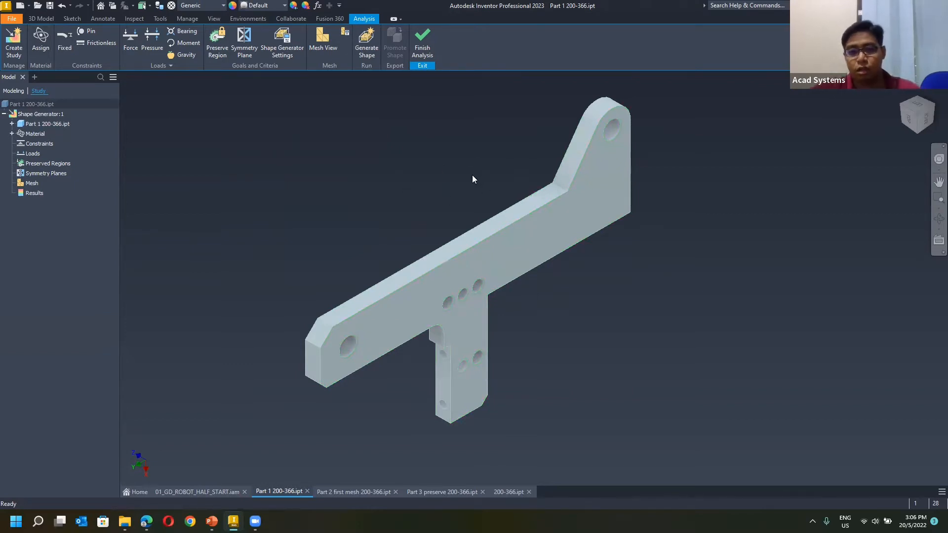
Examine how the gripper arm is bolted in the 01_GD_ROBOT_HALF_START assembly.
shift+middle_drag(400, 225, 317, 231)
click(210, 493)
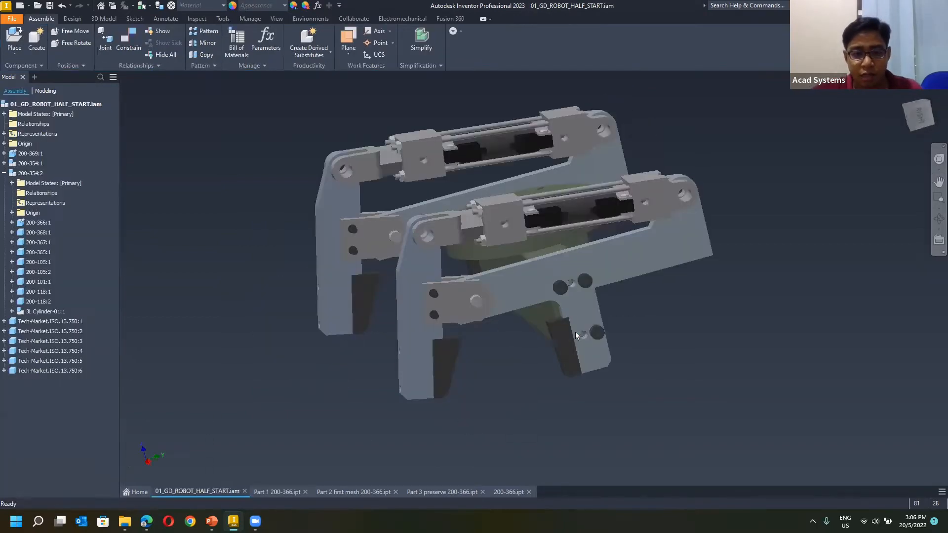
scroll(597, 279, down, 4)
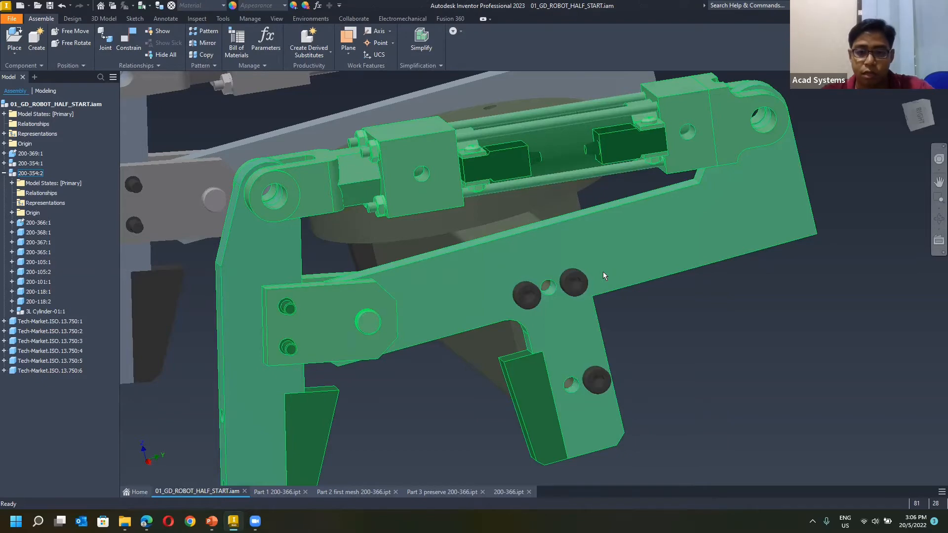
scroll(637, 276, up, 3)
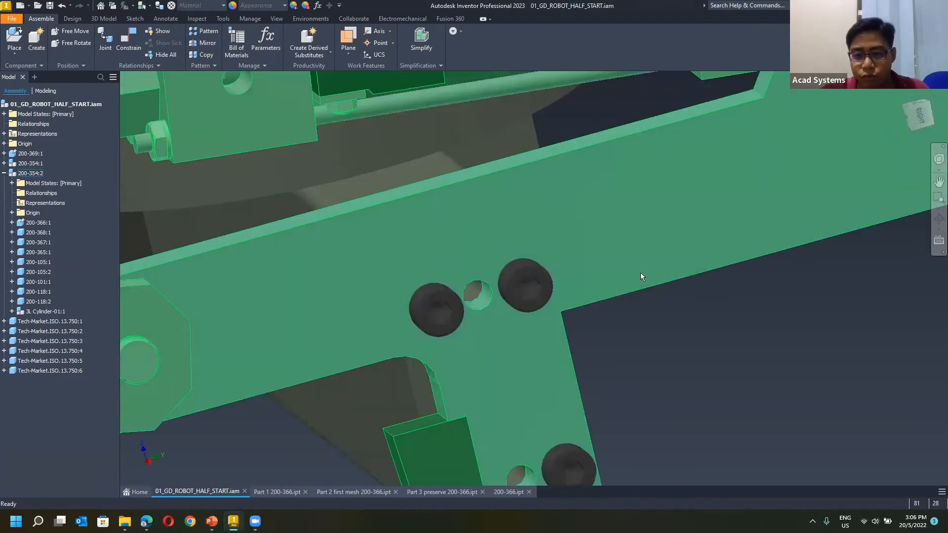
scroll(641, 274, down, 4)
shift+middle_drag(501, 236, 552, 271)
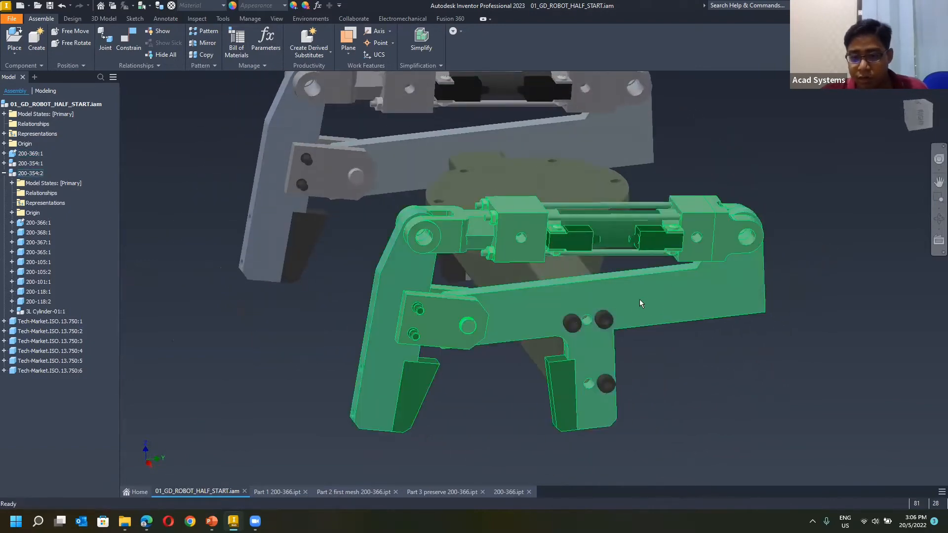
Select the round-flanged base 200-369:1 and gripper subassembly 200-354:2, and examine how they attach from several sides.
shift+middle_drag(624, 305, 485, 264)
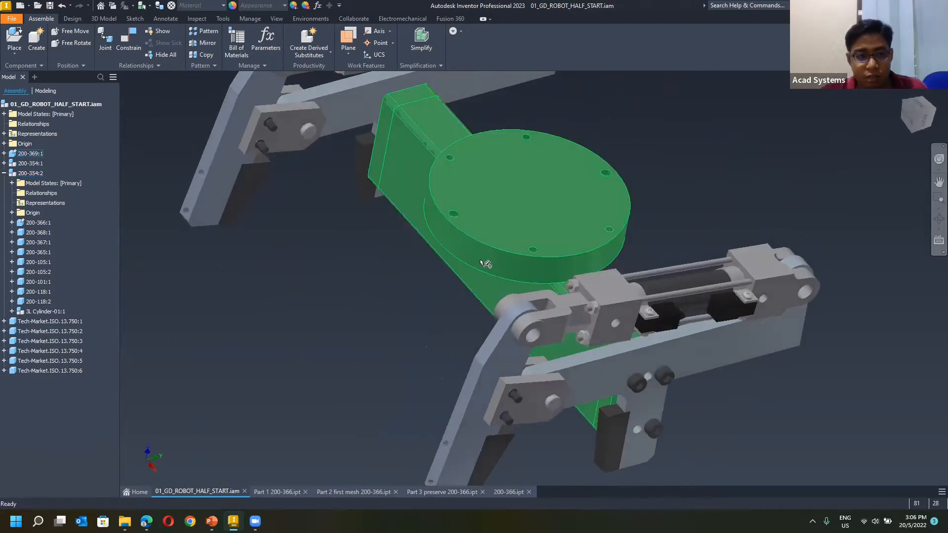
click(474, 266)
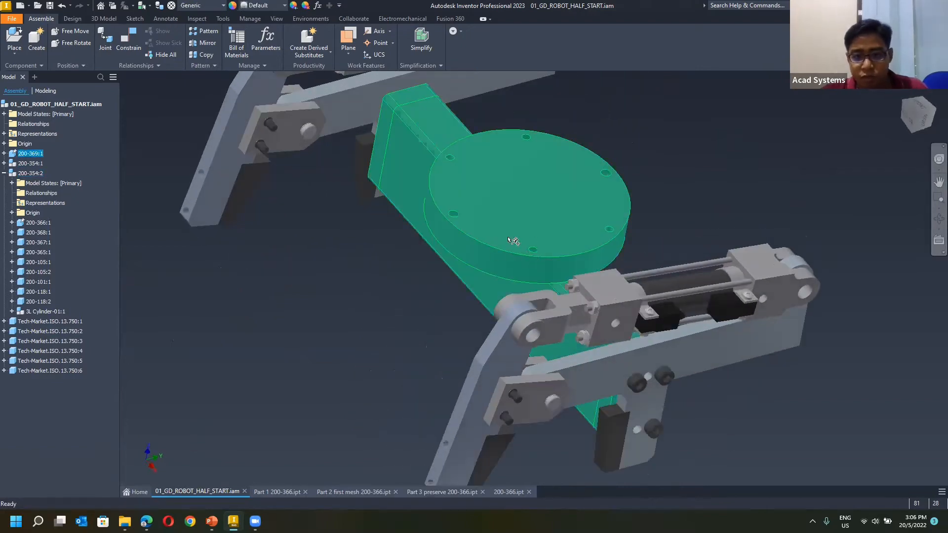
click(757, 407)
mouse_move(785, 389)
shift+middle_down()
mouse_move(898, 420)
mouse_move(771, 371)
shift+middle_up()
click(576, 342)
click(660, 384)
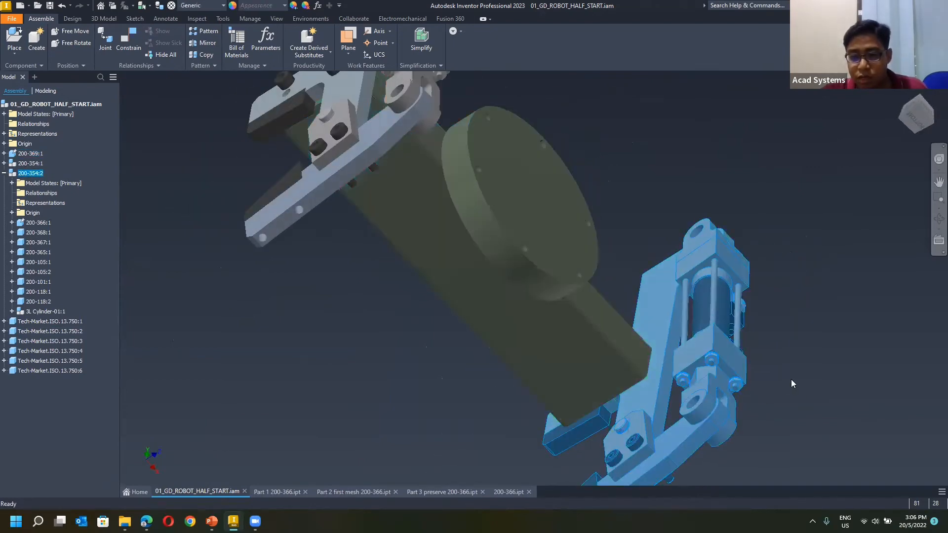
shift+middle_drag(796, 380, 568, 335)
middle_drag(615, 365, 479, 286)
scroll(549, 292, up, 4)
middle_drag(521, 345, 500, 302)
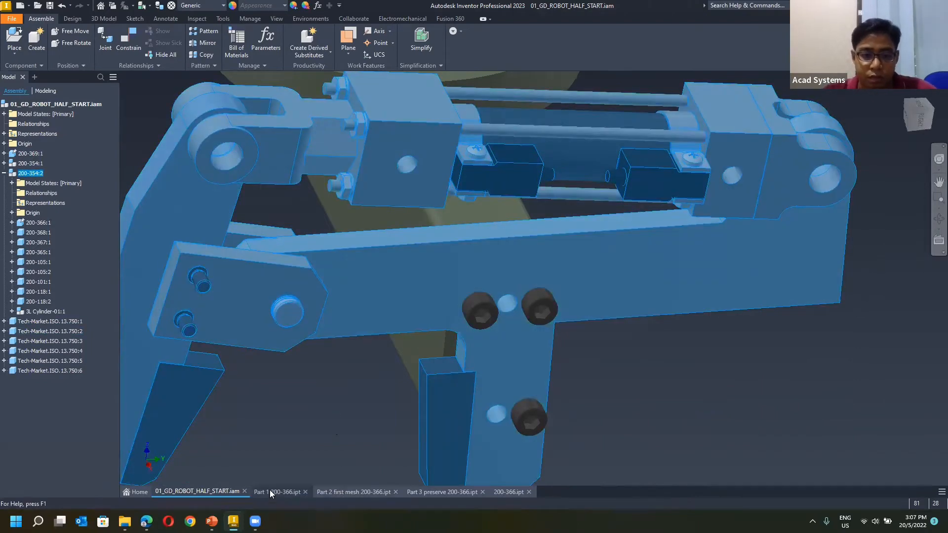
Return to Part 1 200-366 and identify the bolt holes at both ends of the three-hole row and on the leg.
click(271, 491)
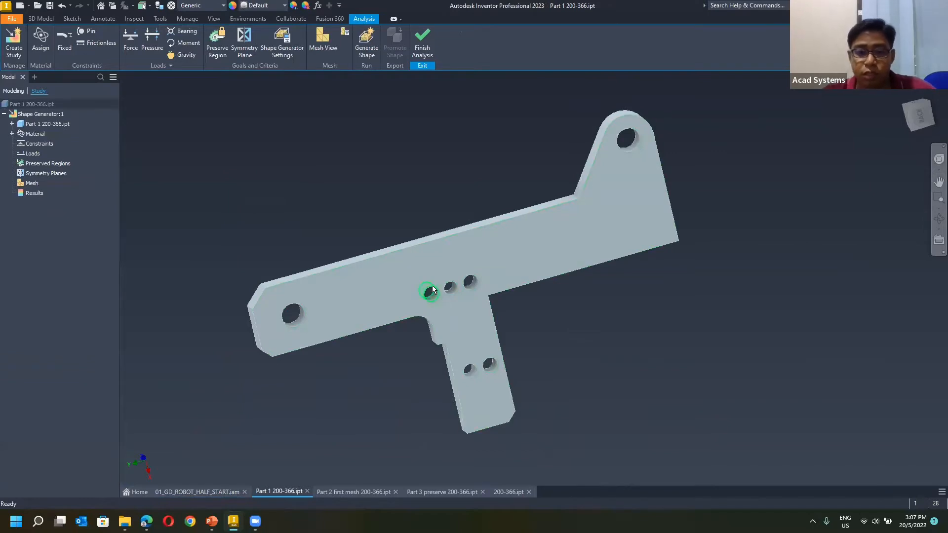
scroll(445, 301, up, 5)
scroll(455, 311, down, 2)
click(452, 316)
scroll(451, 316, down, 3)
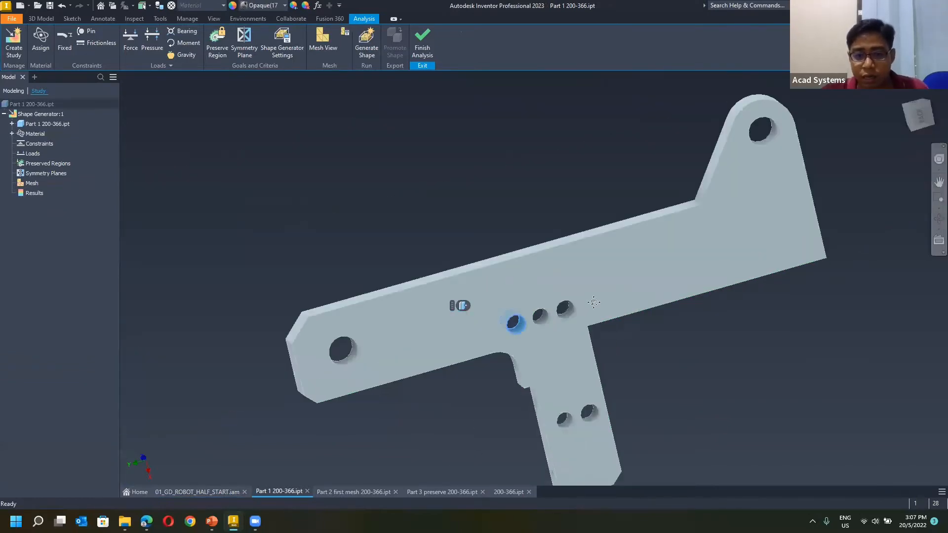
ctrl+click(552, 268)
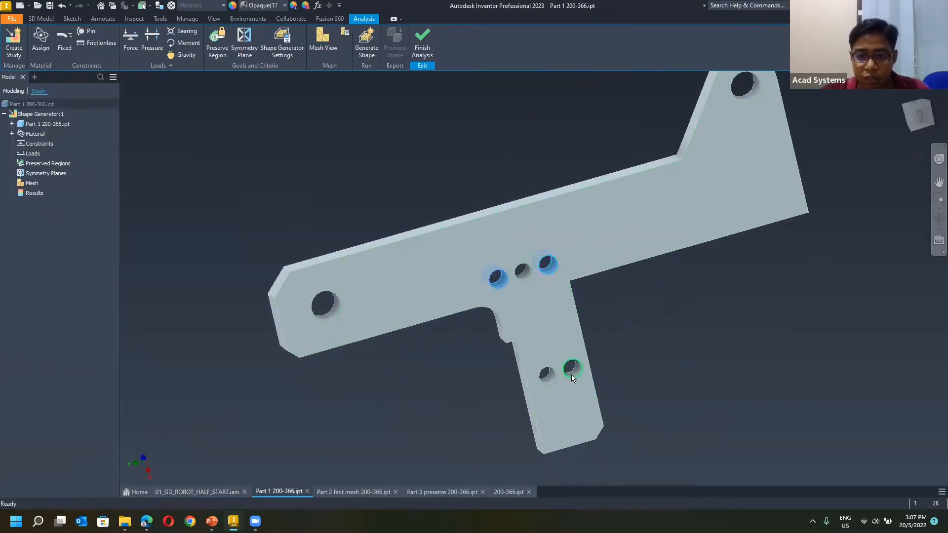
shift+middle_drag(569, 352, 546, 352)
Check the bolt positions in the assembly, pick the three matching holes on Part 1 200-366, and clear the selection.
click(216, 491)
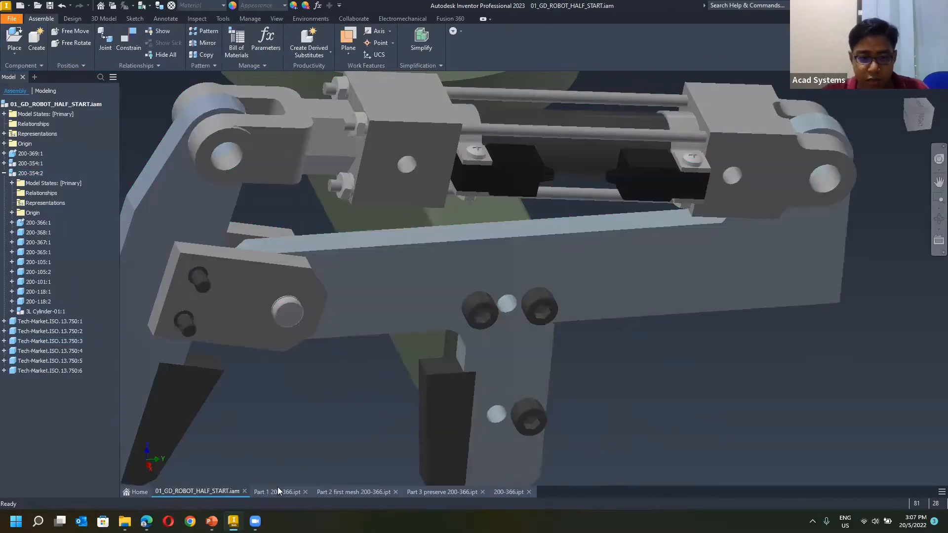
click(277, 491)
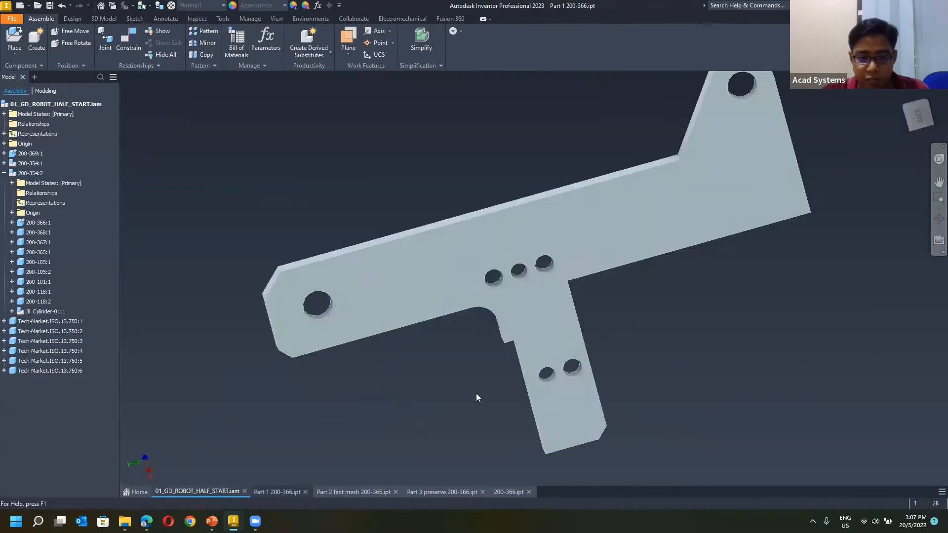
click(499, 277)
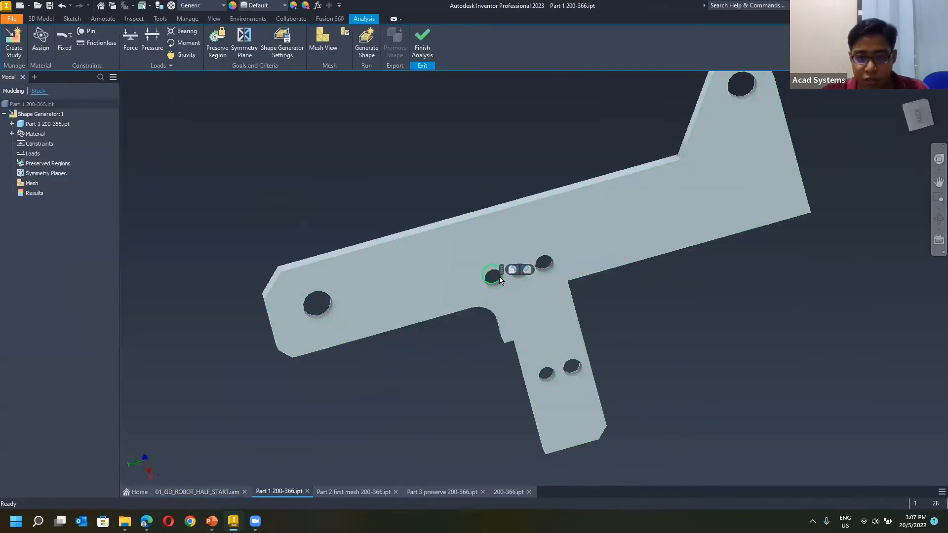
ctrl+click(545, 264)
ctrl+click(573, 367)
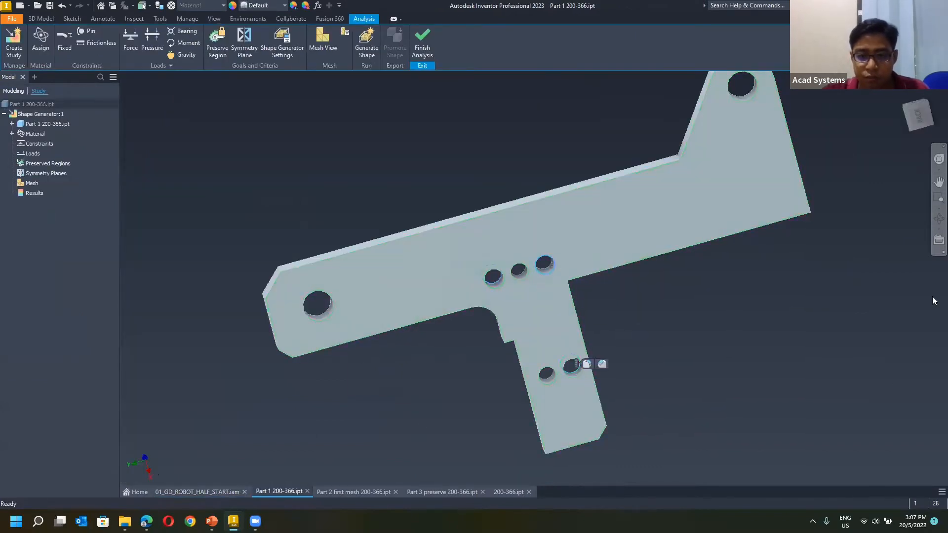
click(771, 320)
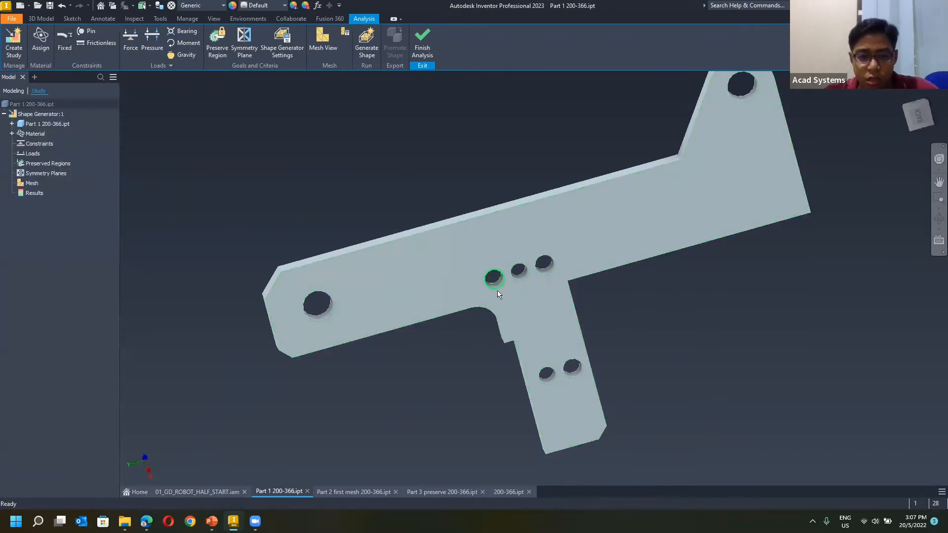
Apply pin constraints to the two outer holes of the arm's three-hole row and the larger hole on its leg.
click(89, 32)
scroll(500, 292, up, 3)
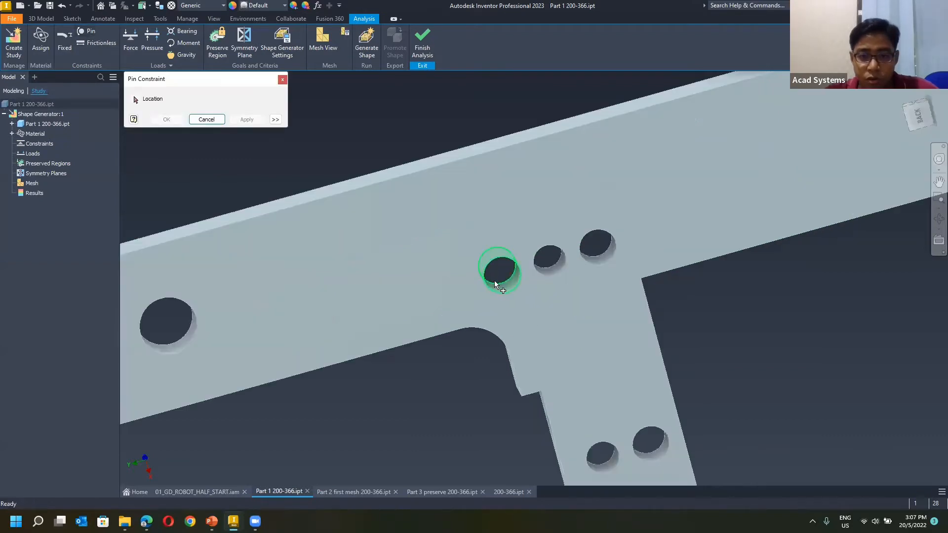
click(499, 284)
click(247, 120)
click(594, 260)
scroll(594, 259, down, 3)
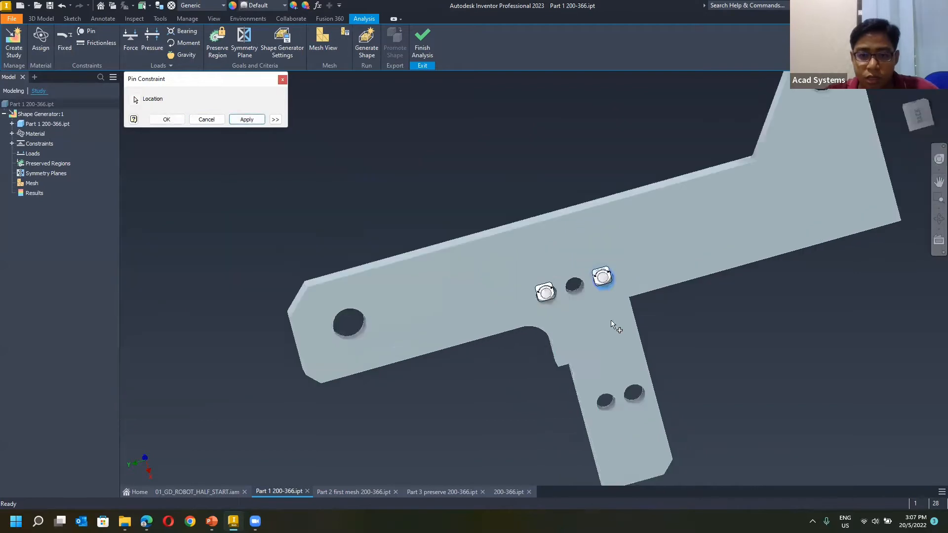
click(246, 119)
scroll(534, 349, up, 3)
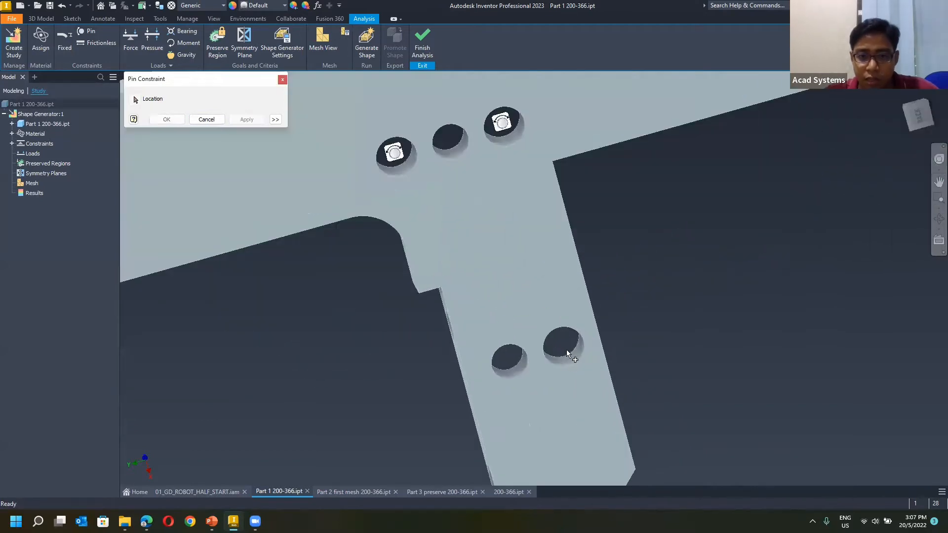
key(Return)
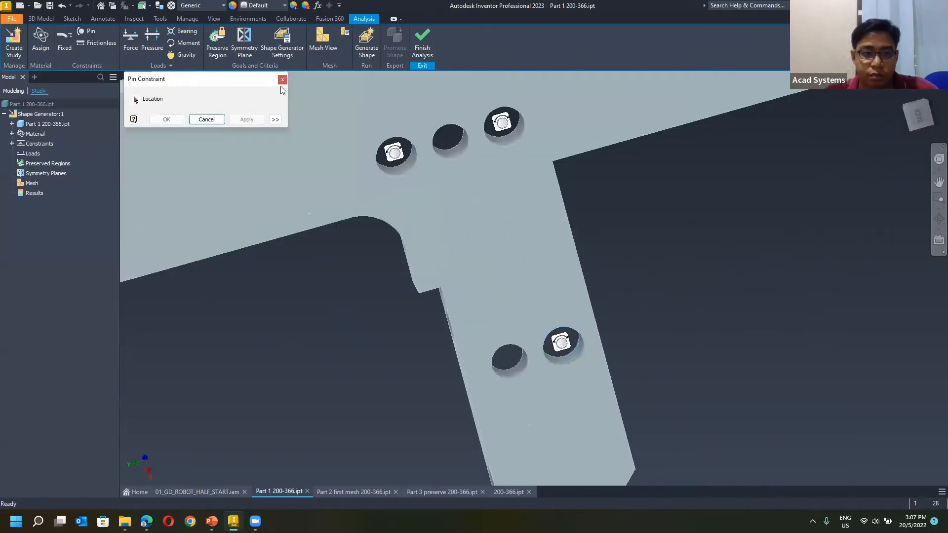
scroll(612, 234, down, 4)
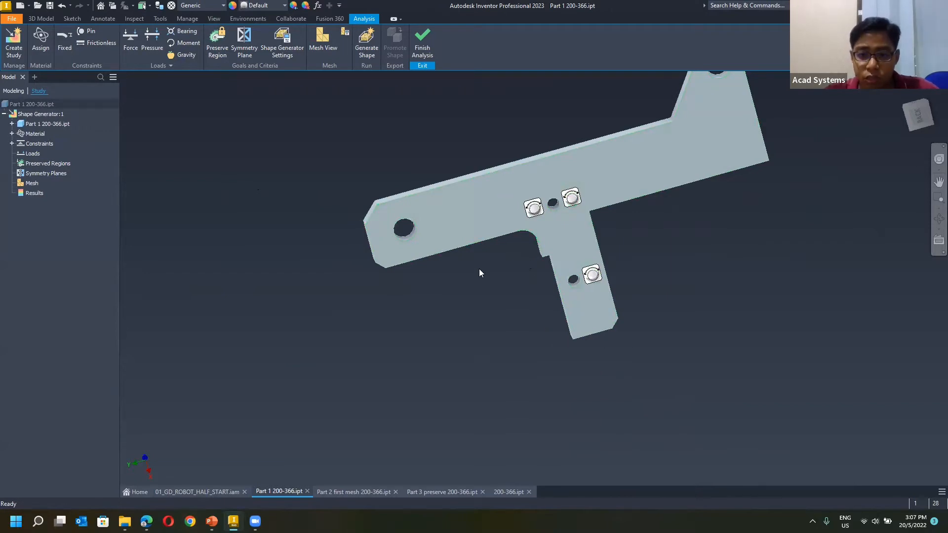
scroll(432, 383, down, 3)
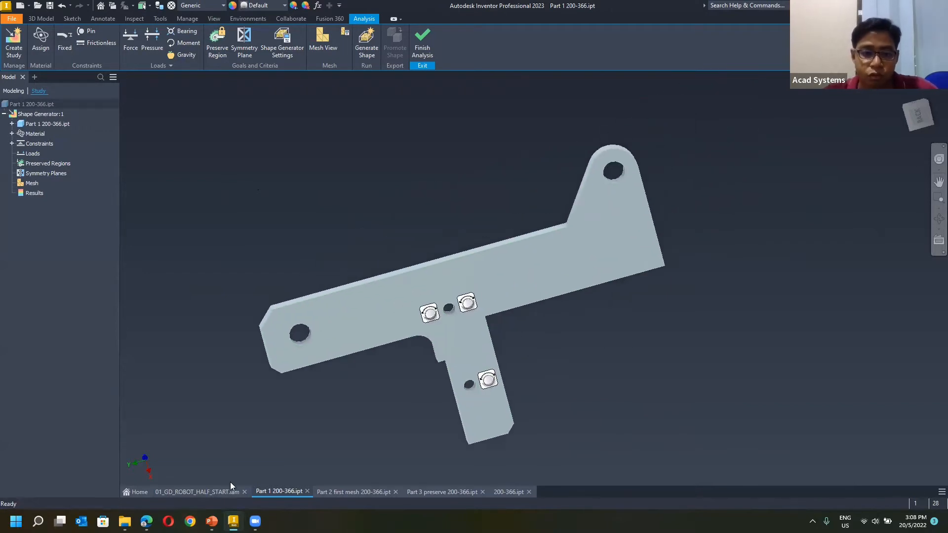
Compare the constrained arm part with the gripper subassembly to examine how its pivot holes connect to neighbouring parts.
click(220, 493)
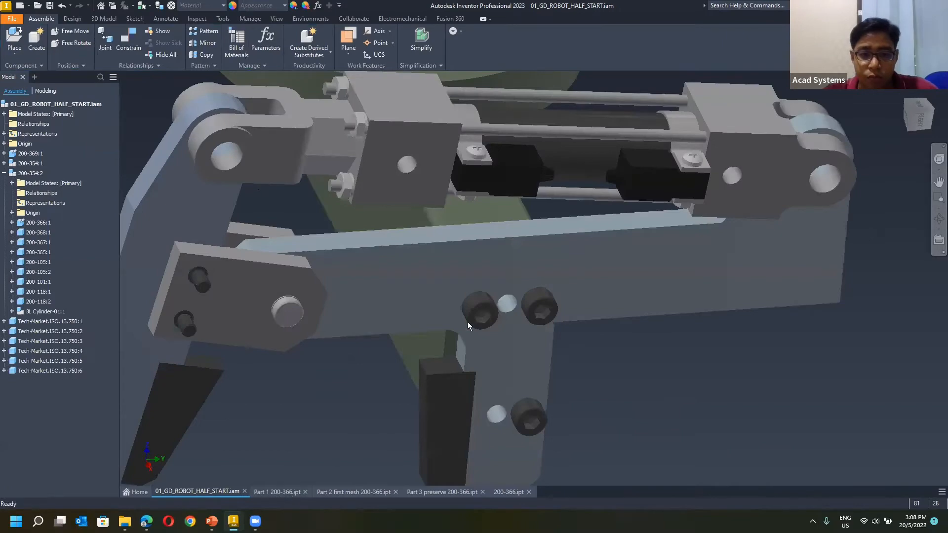
scroll(449, 329, down, 3)
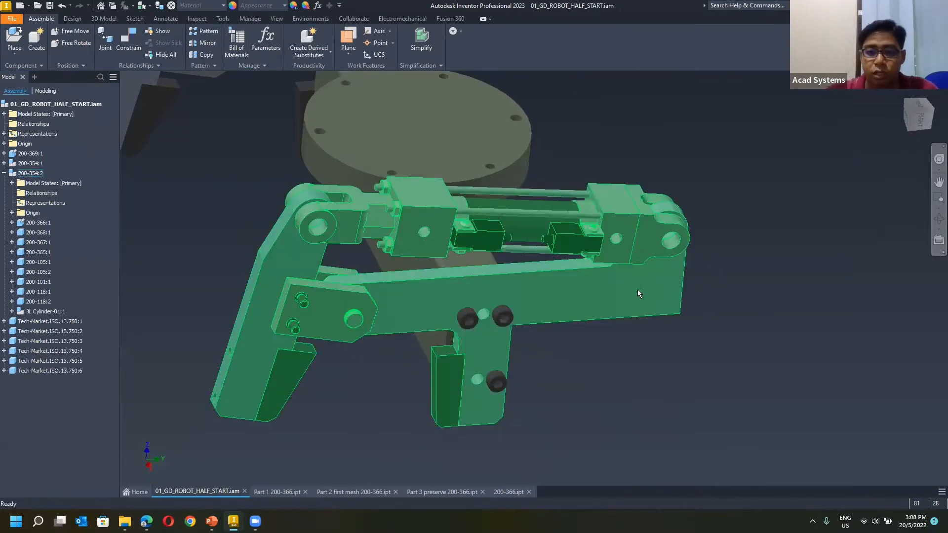
click(281, 492)
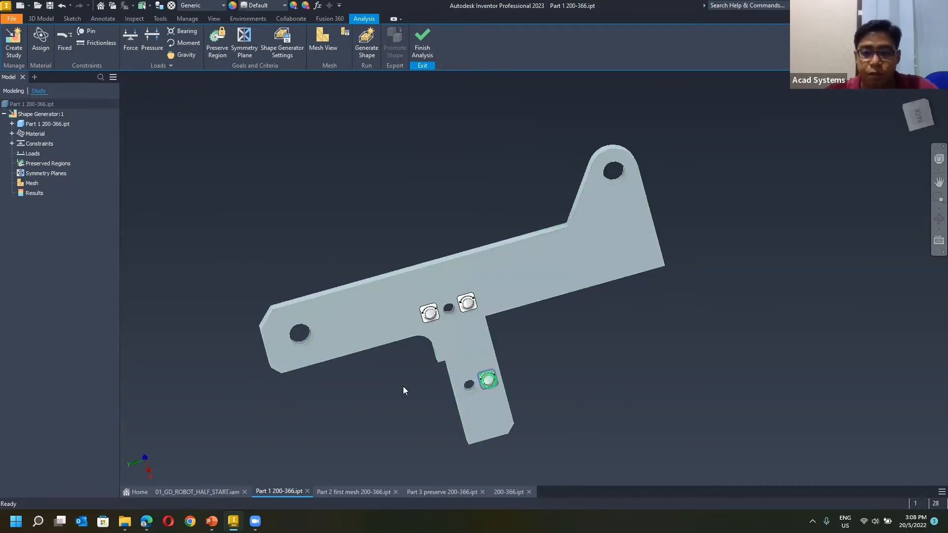
click(220, 492)
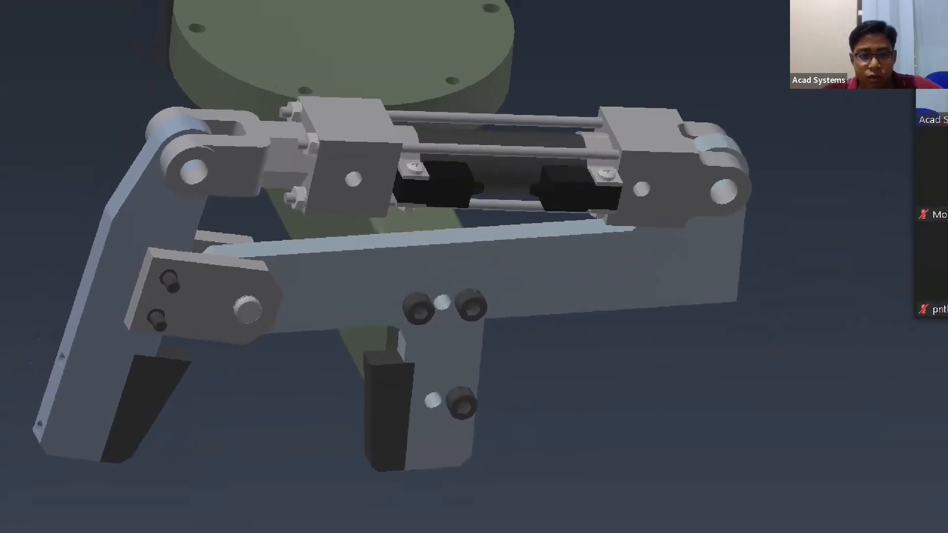
Mark up the gripper assembly with the clamped block, the cylinder's opposing push directions, and a 500 force at the main arm's cylinder pivot.
mouse_move(203, 371)
mouse_down()
mouse_move(174, 495)
mouse_move(291, 368)
mouse_move(362, 374)
mouse_move(296, 517)
mouse_up()
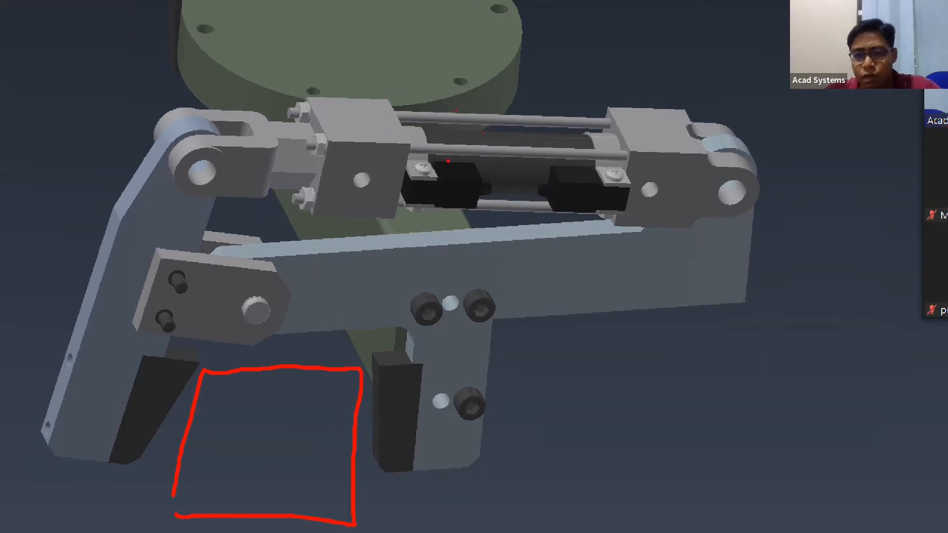
mouse_move(477, 153)
mouse_down()
mouse_move(443, 151)
mouse_move(613, 150)
mouse_move(595, 170)
mouse_up()
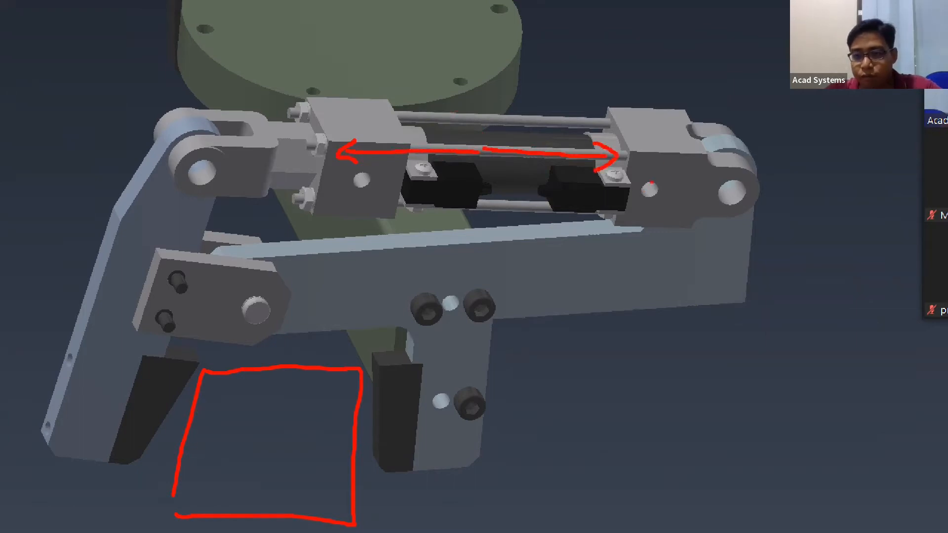
drag(713, 173, 724, 192)
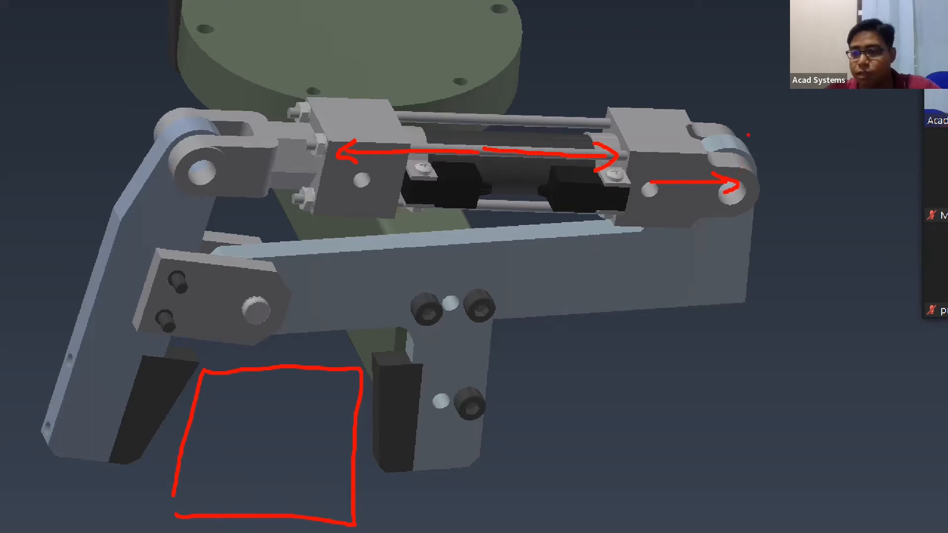
mouse_move(719, 140)
mouse_down()
mouse_move(700, 141)
mouse_move(702, 155)
mouse_move(740, 146)
mouse_up()
mouse_move(758, 147)
mouse_down()
mouse_move(754, 154)
mouse_move(765, 148)
mouse_up()
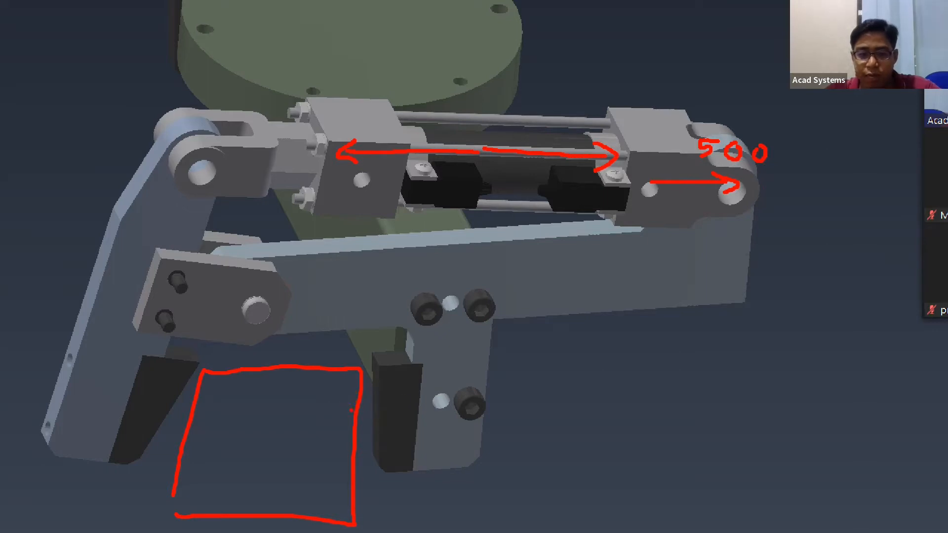
Mark a 500 force on the arm's jaw, the push and grip directions on the opposing finger, and 500 at the hinge pin, and leave the markup.
mouse_move(299, 417)
mouse_down()
mouse_move(407, 412)
mouse_move(368, 478)
mouse_move(397, 457)
mouse_up()
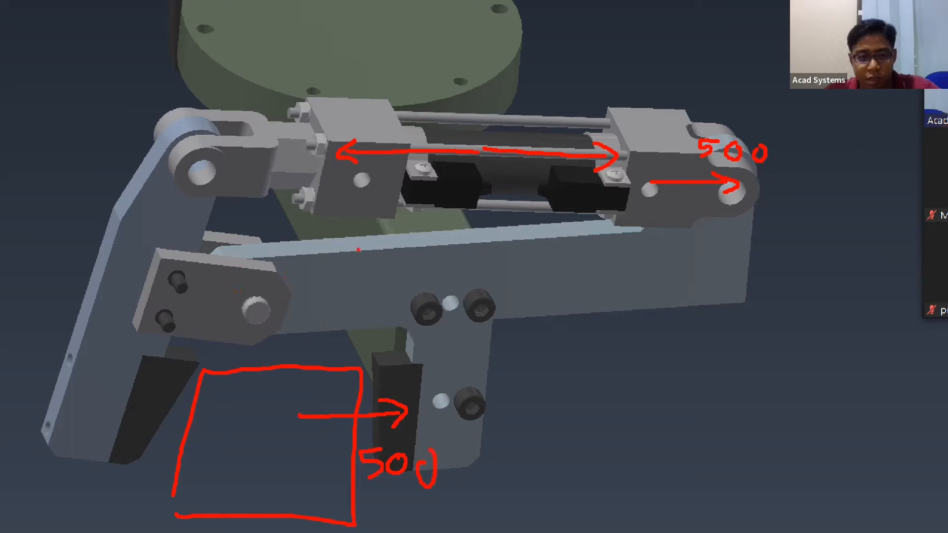
drag(244, 154, 132, 155)
mouse_move(143, 147)
mouse_down()
mouse_move(129, 155)
mouse_move(135, 168)
mouse_up()
drag(83, 425, 147, 427)
drag(147, 428, 116, 449)
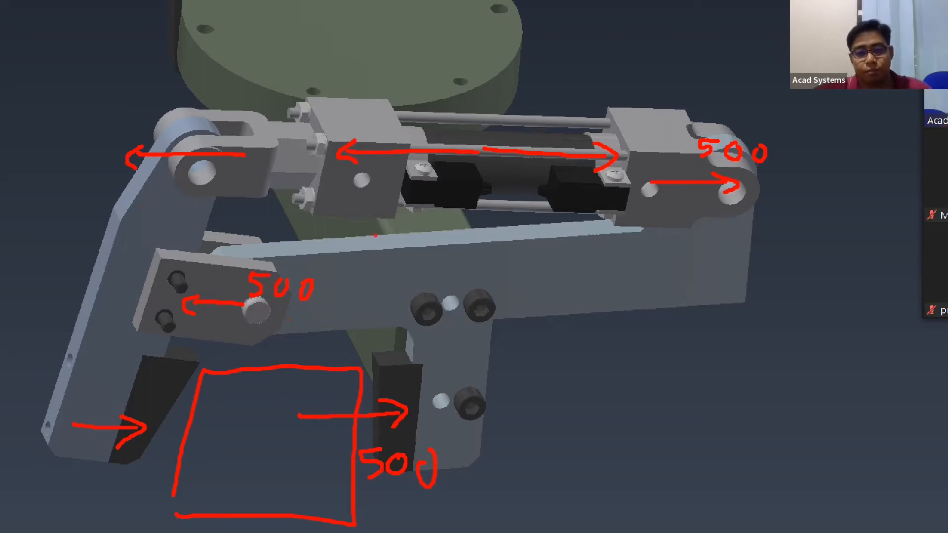
key(Escape)
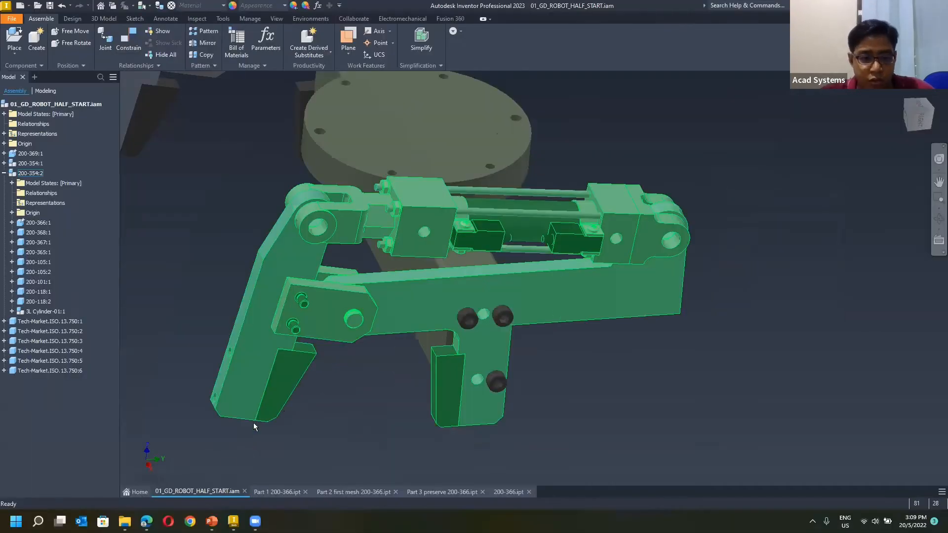
Return to the Part 1 200-366 Shape Generator study to work on the leg's jaw-mounting face.
click(280, 491)
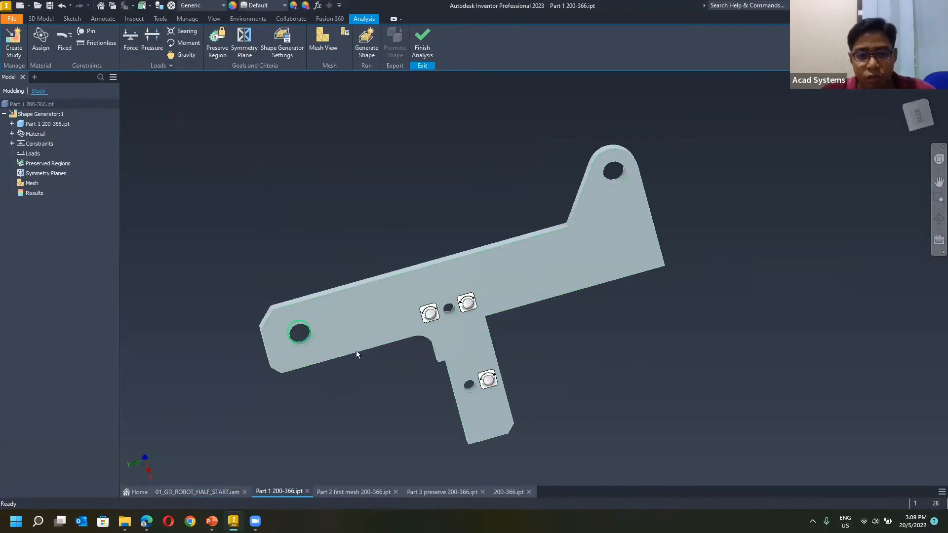
scroll(421, 406, up, 3)
shift+middle_drag(421, 406, 346, 391)
click(131, 40)
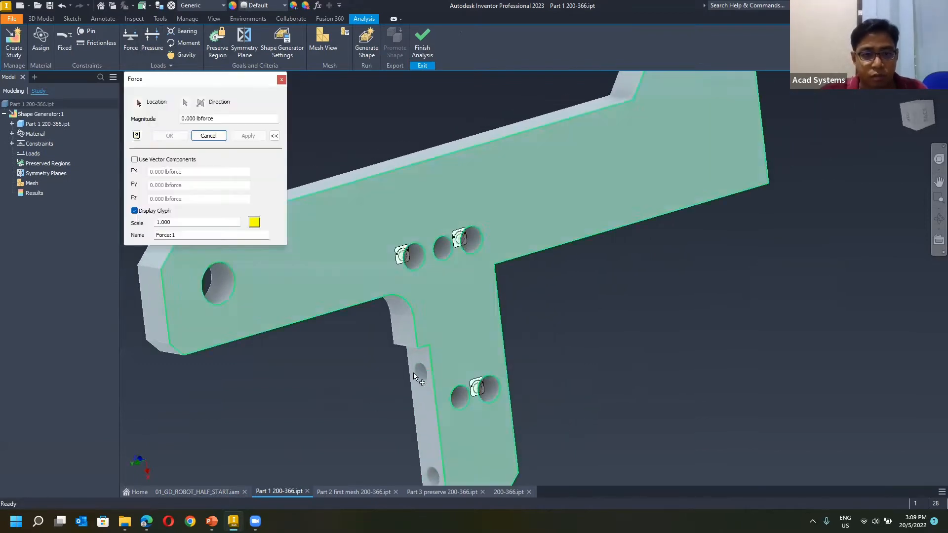
click(417, 410)
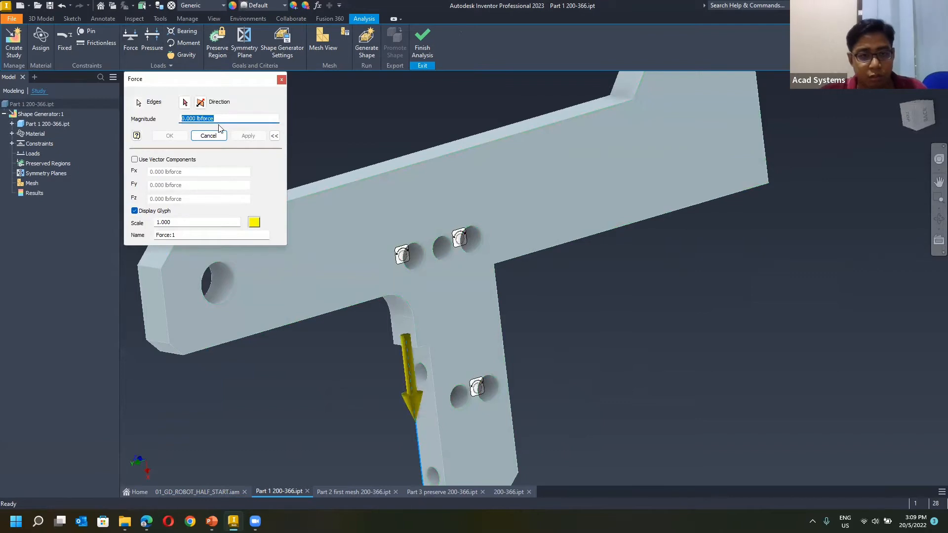
click(208, 135)
Apply a 500 lbforce load to the leg's jaw-mounting face containing two small holes, directed into the leg.
click(131, 41)
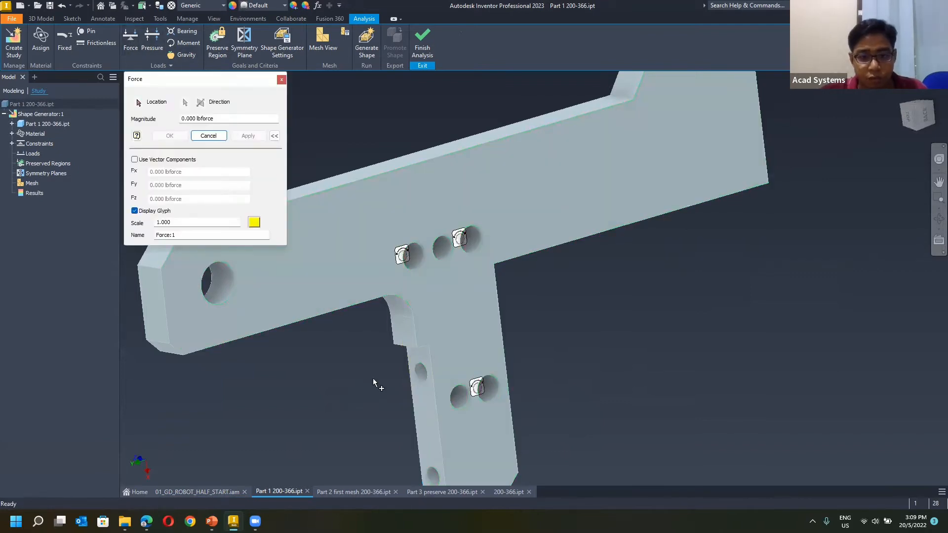
click(427, 414)
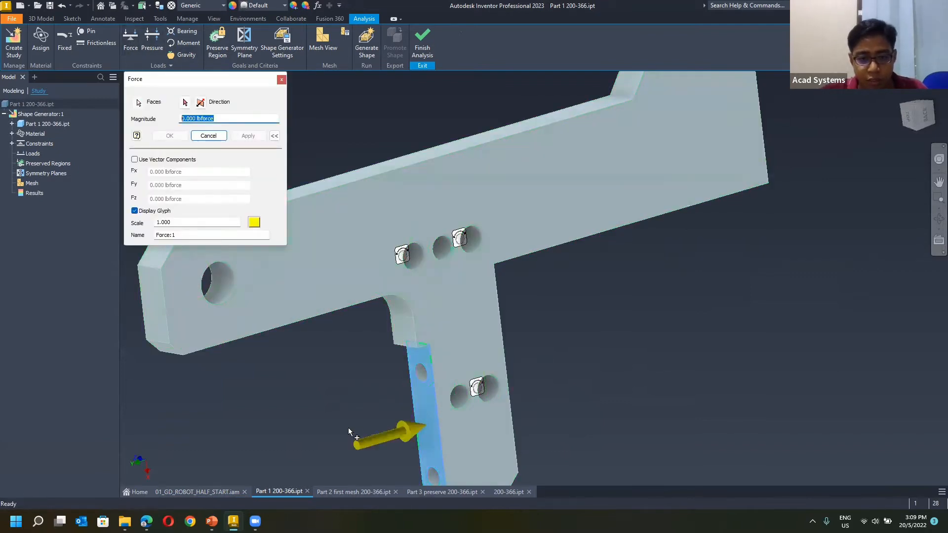
scroll(348, 426, down, 3)
middle_drag(348, 426, 356, 391)
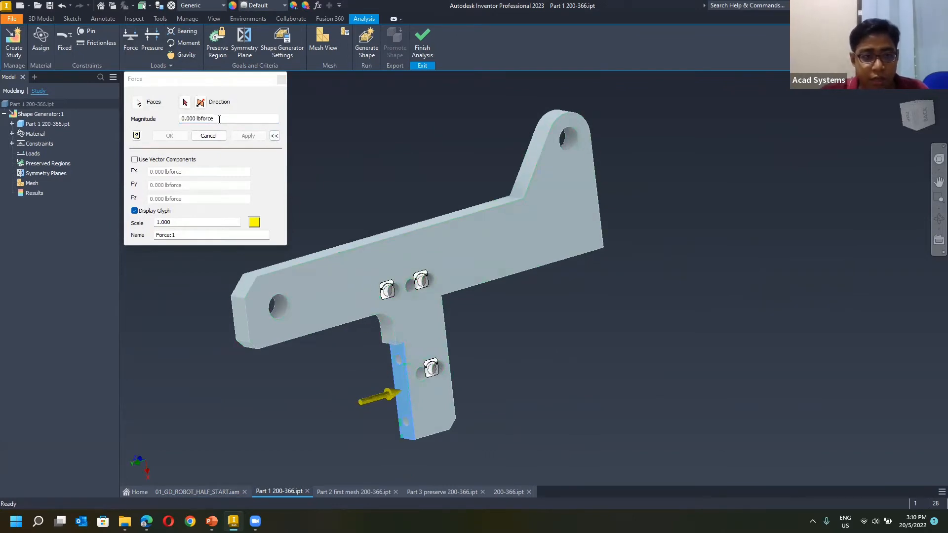
drag(220, 119, 147, 116)
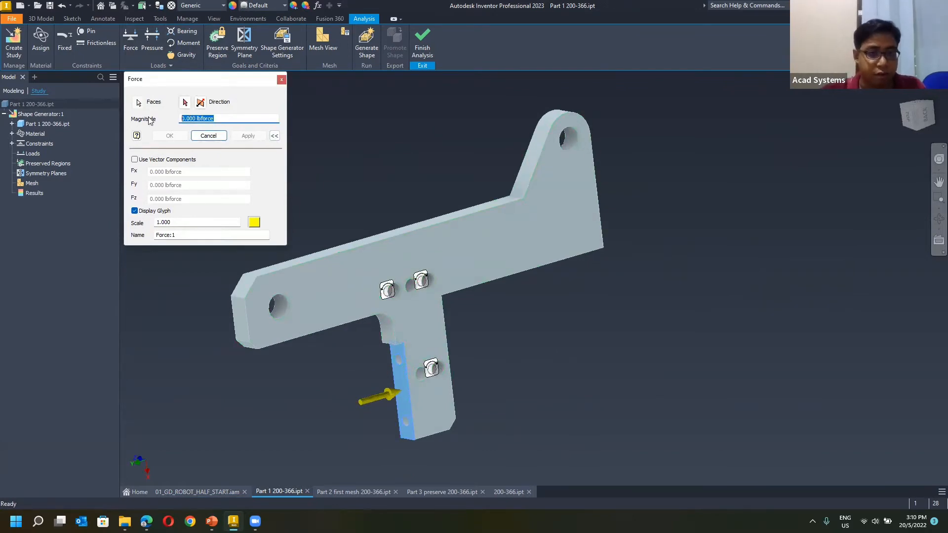
text(500)
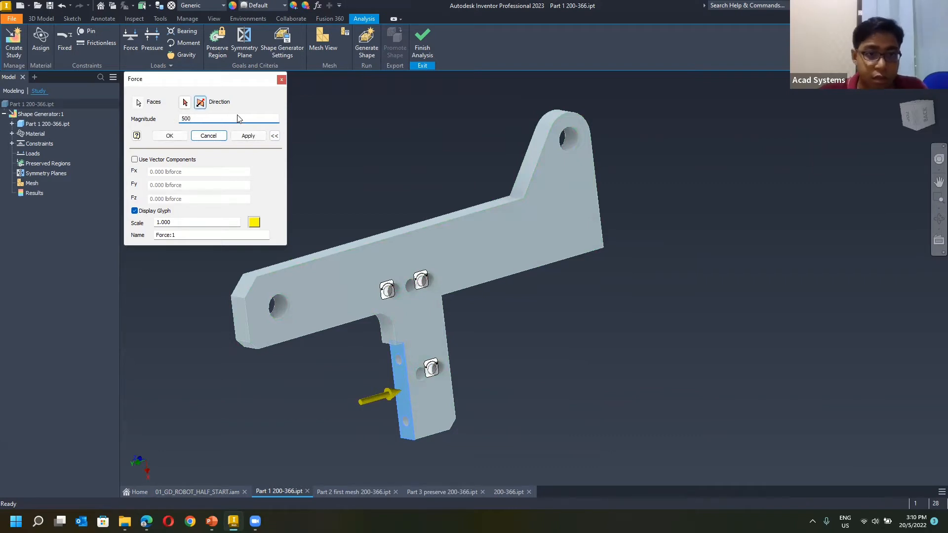
click(242, 137)
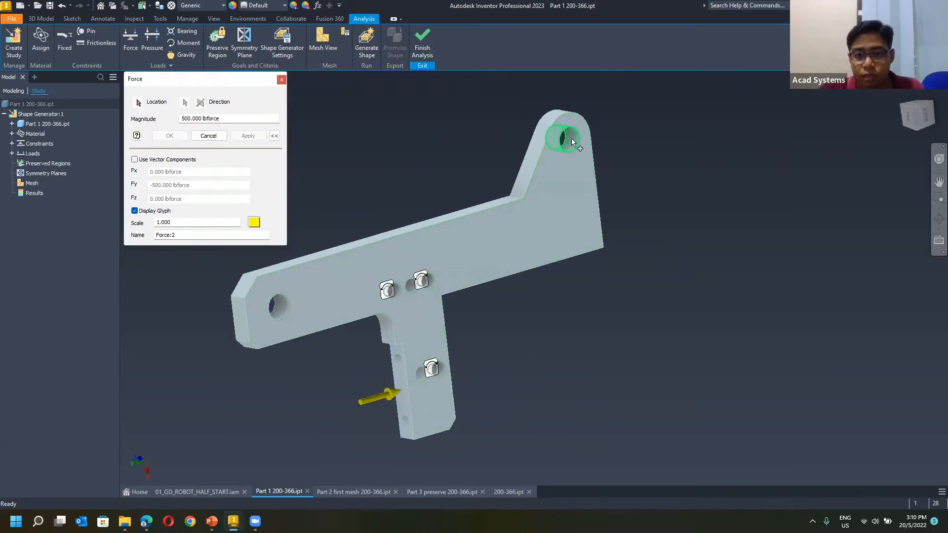
Place a second force on the hole in the arm's raised ear and define it by vector components.
scroll(571, 139, down, 3)
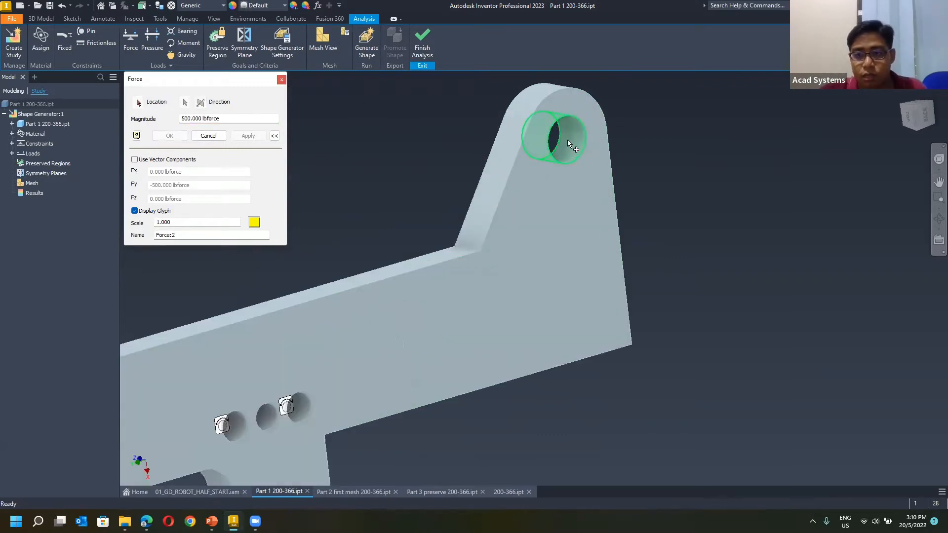
click(570, 138)
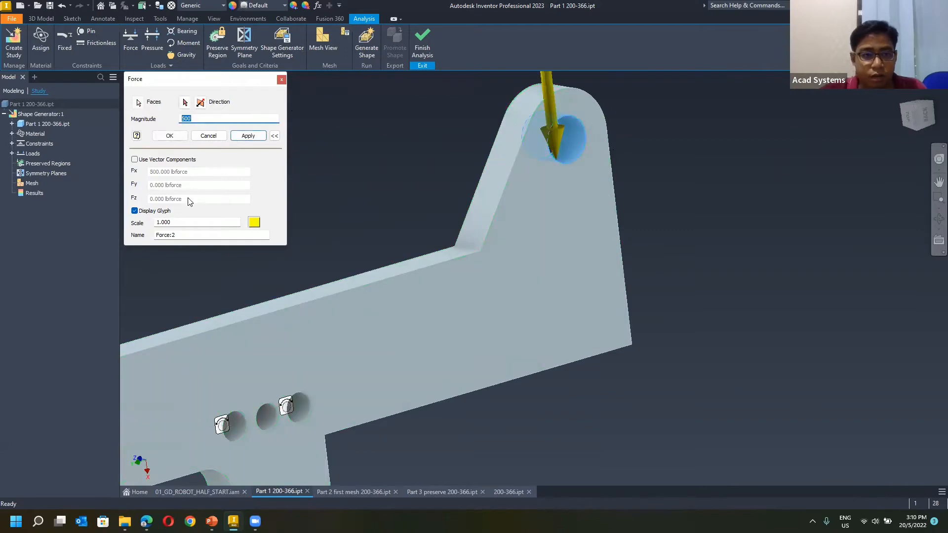
scroll(421, 219, up, 3)
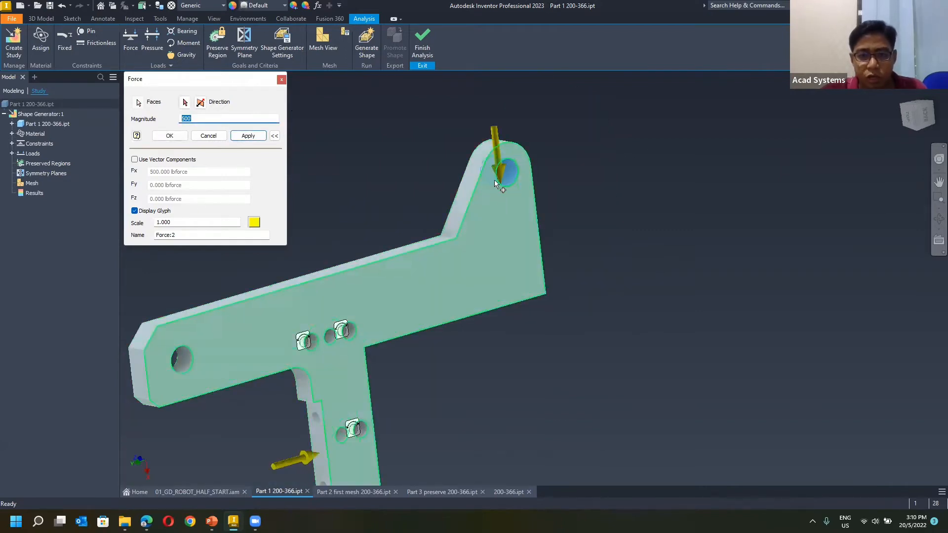
shift+middle_drag(414, 181, 413, 195)
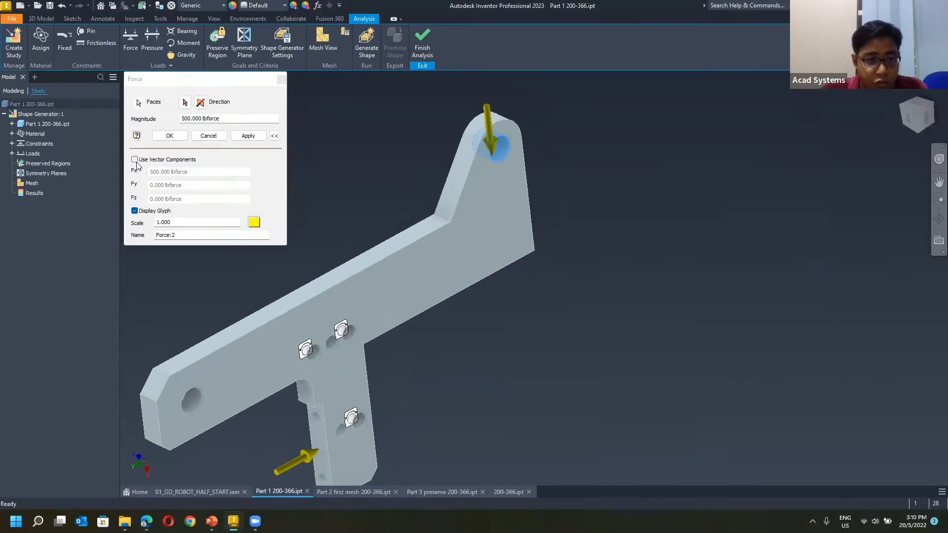
click(177, 42)
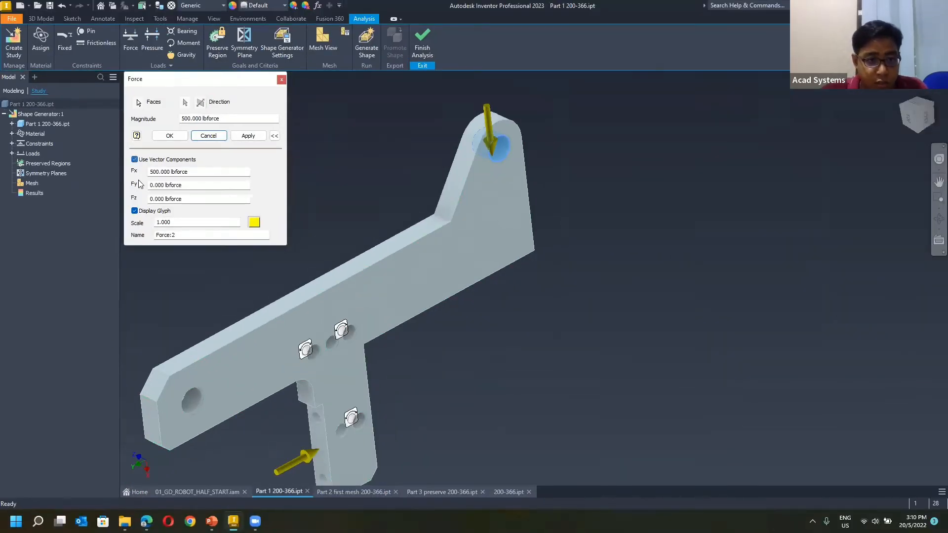
Set the ear hole's force components to Fx 0 and Fy -500 lbforce and accept the load.
click(188, 184)
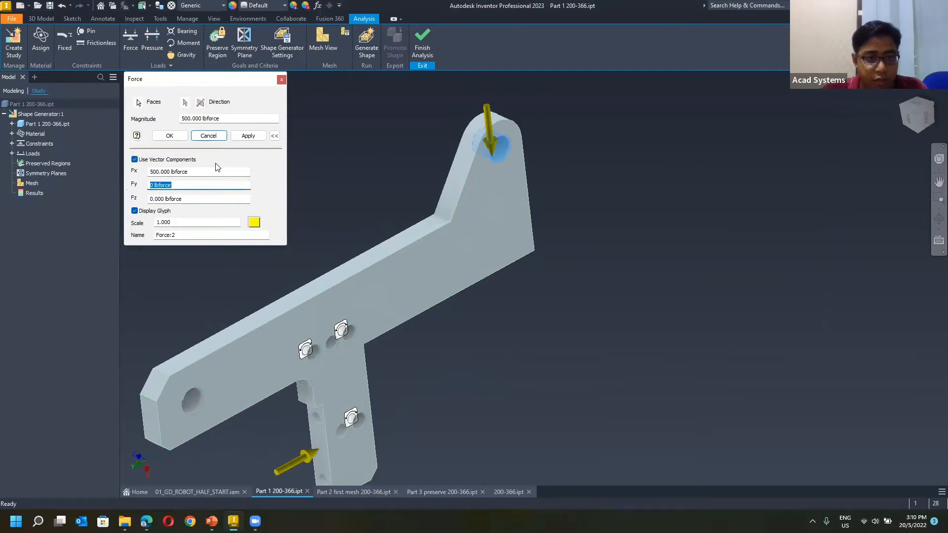
key(shift+Tab)
text(0)
click(220, 184)
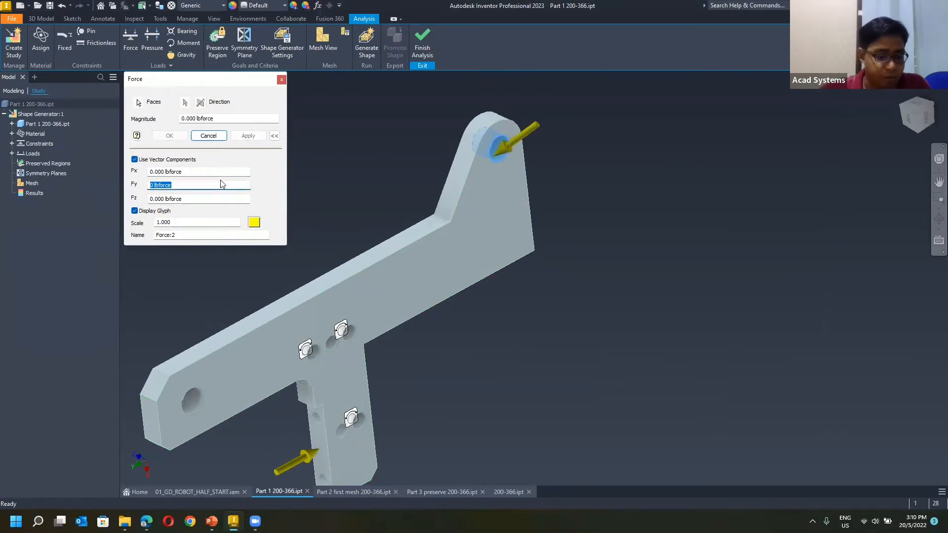
text(500)
click(194, 172)
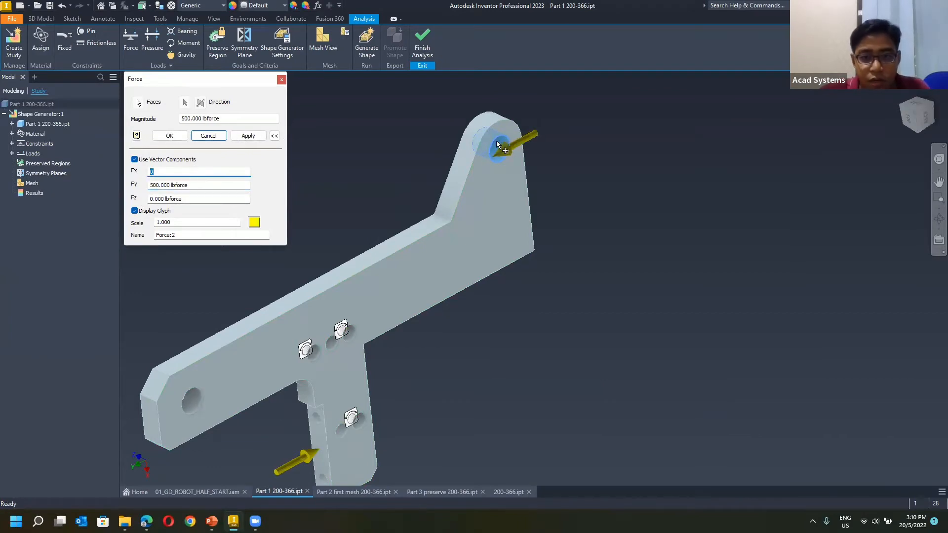
click(202, 184)
click(151, 186)
text(-500)
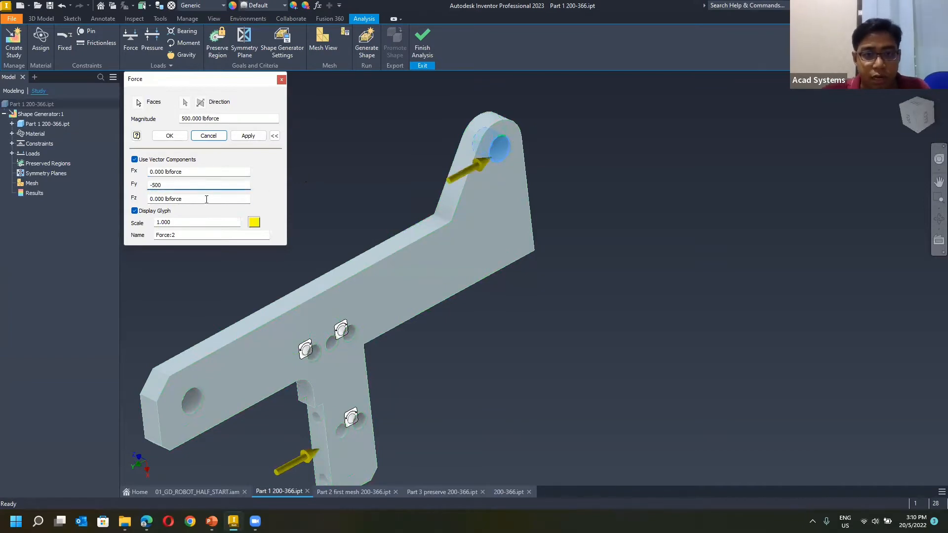
click(170, 135)
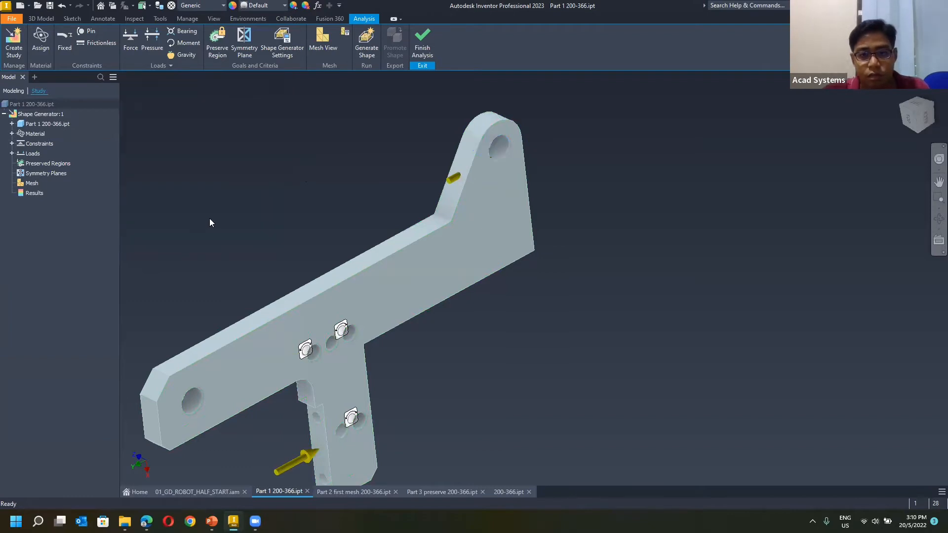
Apply a third force to the hole at the arm's chamfered end using vector components, with Fy set to 500 lbforce.
middle_drag(207, 262, 466, 187)
shift+middle_drag(431, 235, 465, 231)
shift+middle_drag(456, 281, 414, 288)
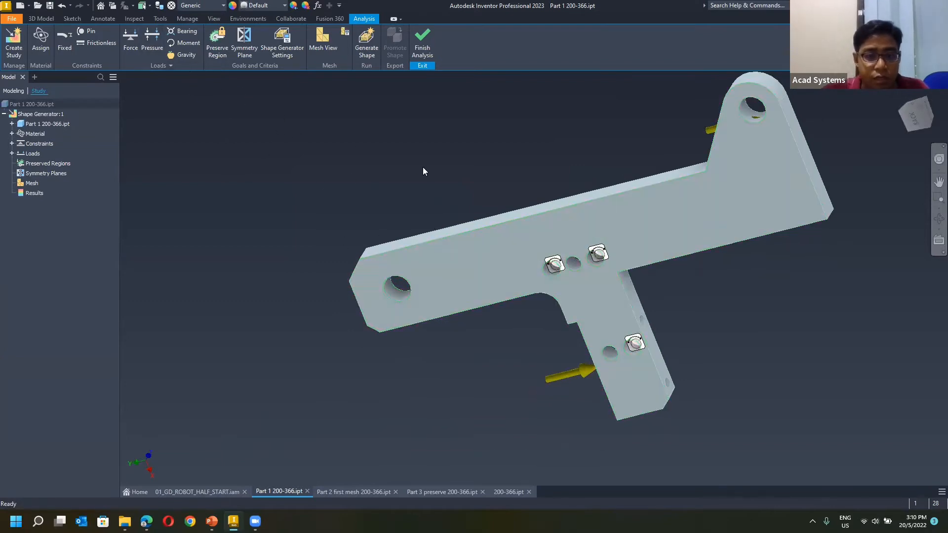
click(135, 43)
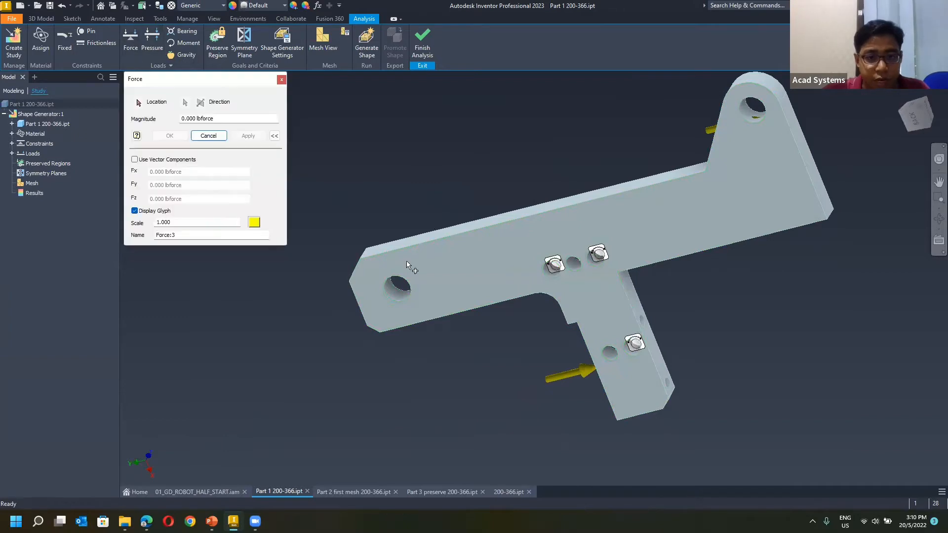
click(397, 289)
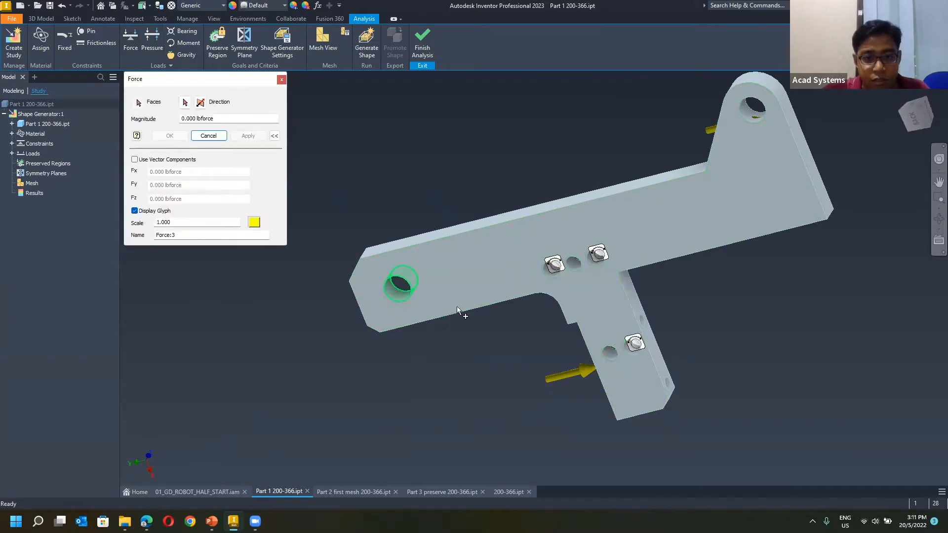
click(134, 159)
click(204, 185)
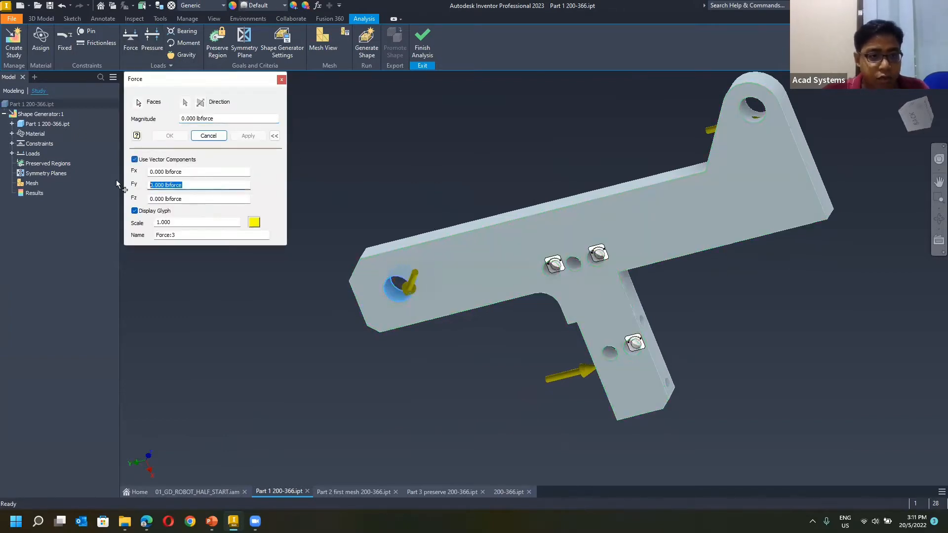
text(500)
click(188, 199)
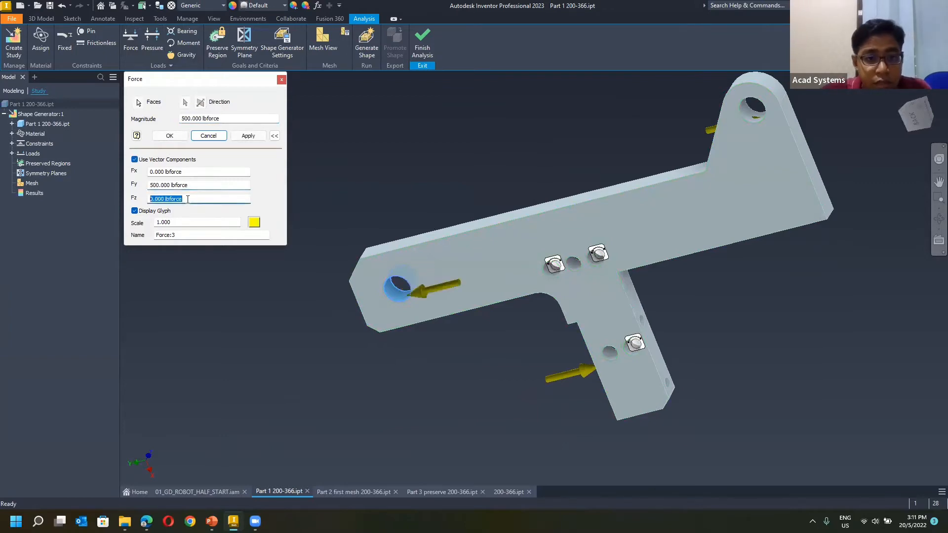
click(201, 186)
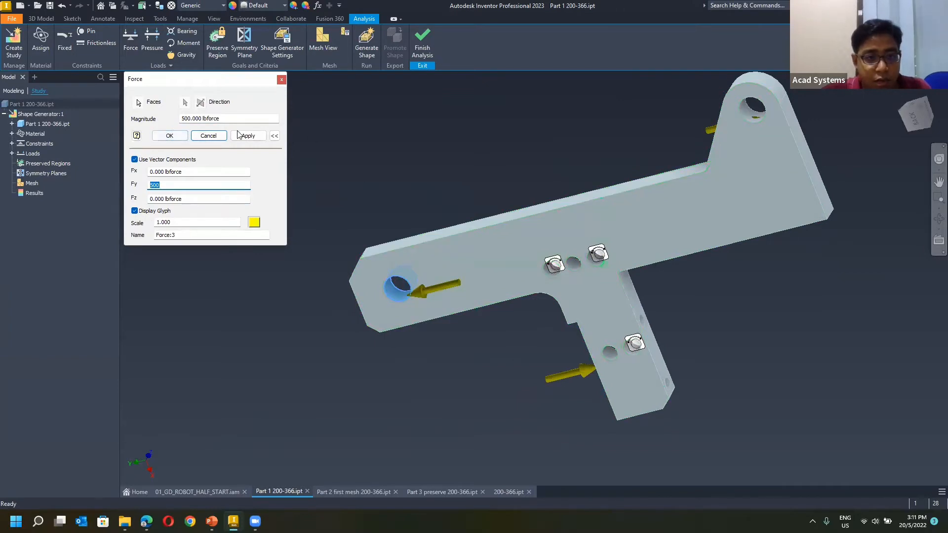
click(282, 79)
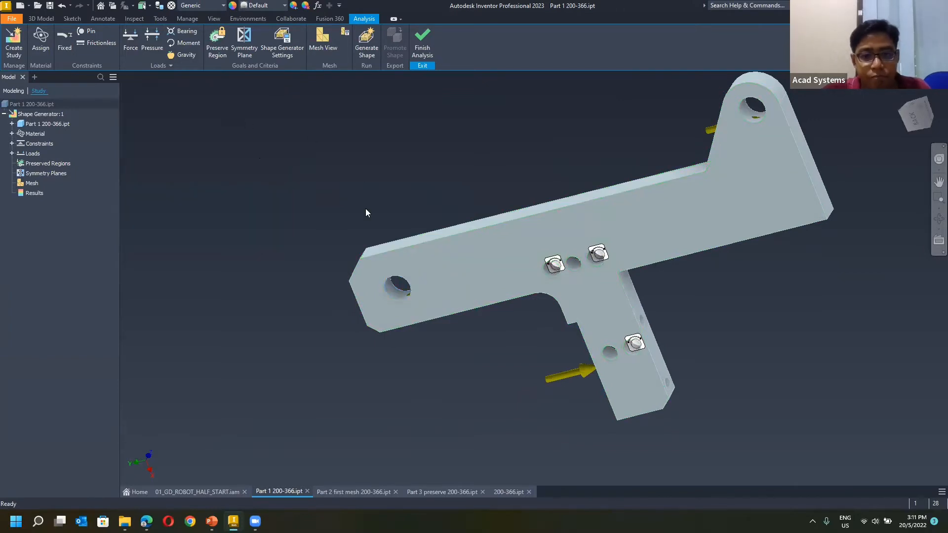
Generate and display the finite element mesh on the loaded arm part.
shift+middle_drag(401, 259, 399, 321)
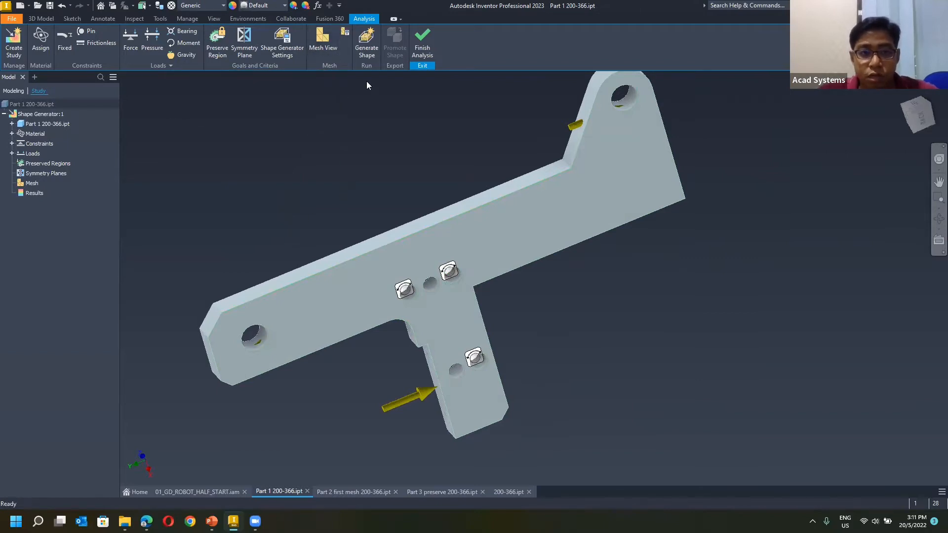
click(334, 48)
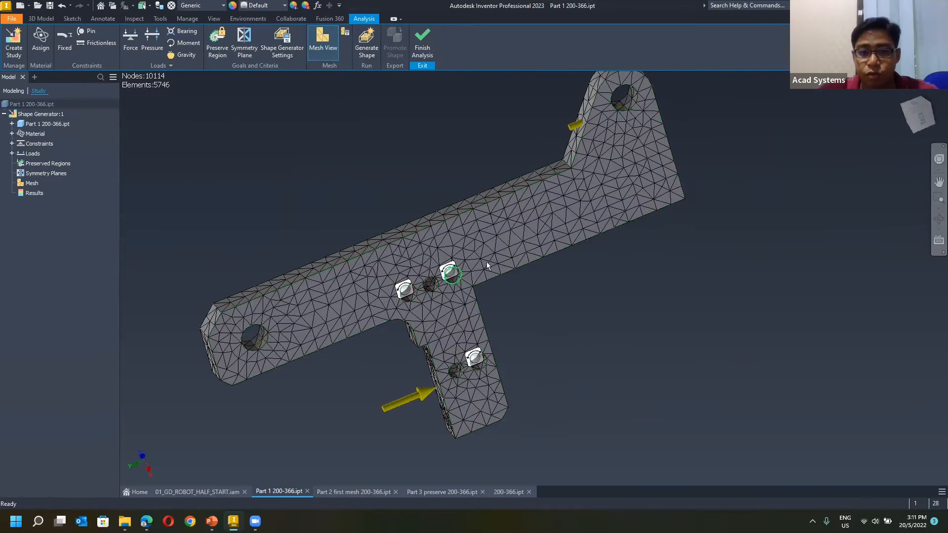
Open the Shape Generator settings and get a close view of the mesh elements on the arm.
scroll(493, 261, up, 3)
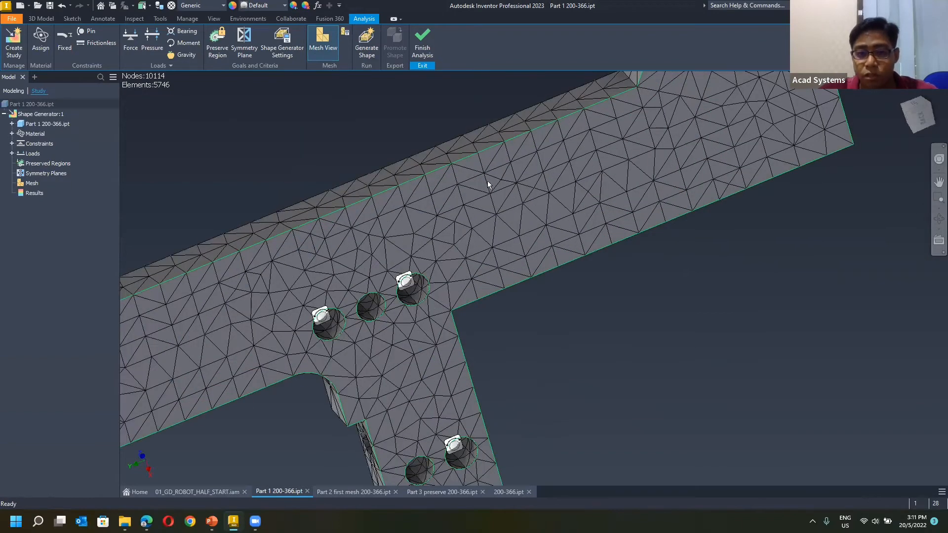
click(287, 55)
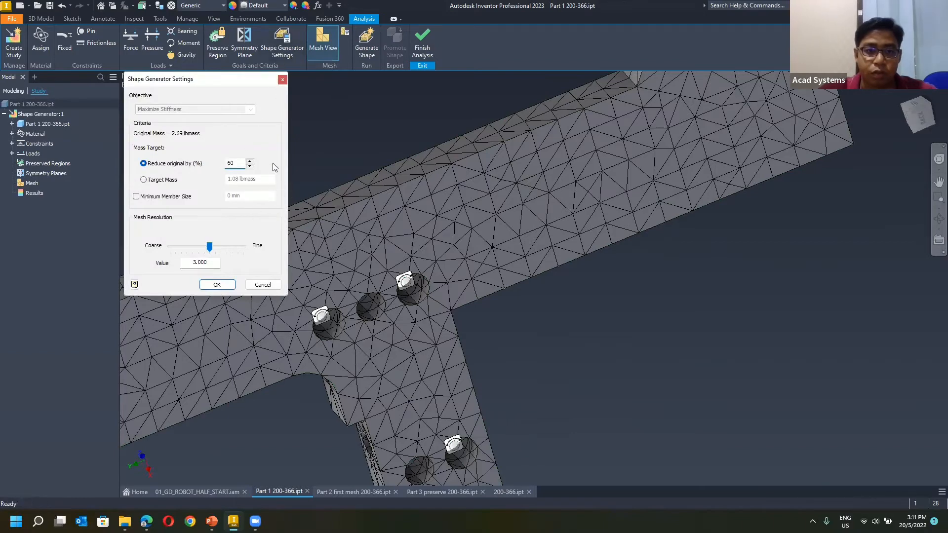
scroll(533, 225, down, 3)
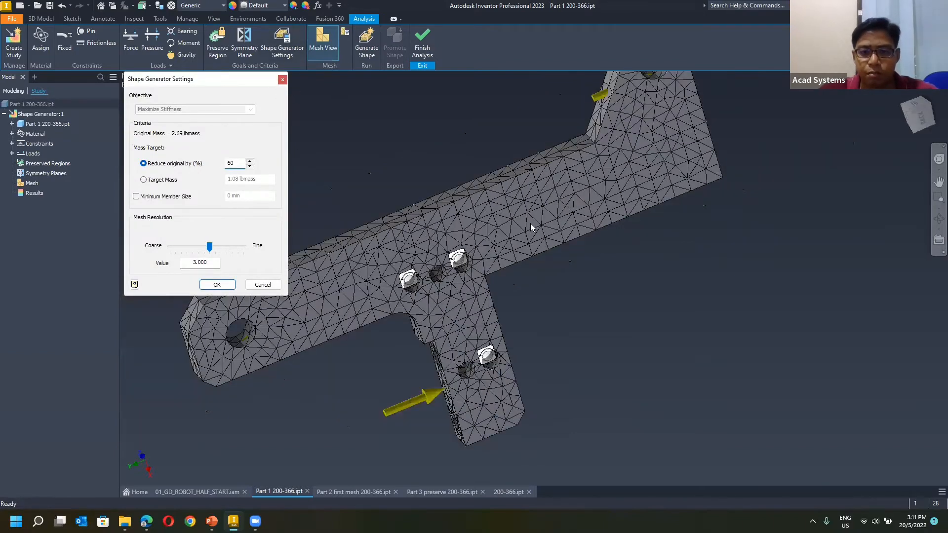
scroll(531, 224, up, 3)
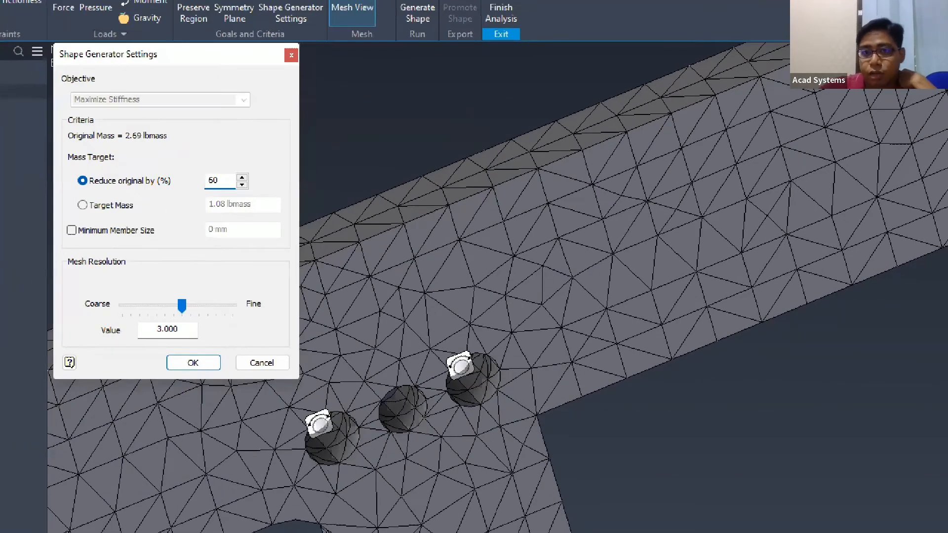
drag(601, 211, 592, 232)
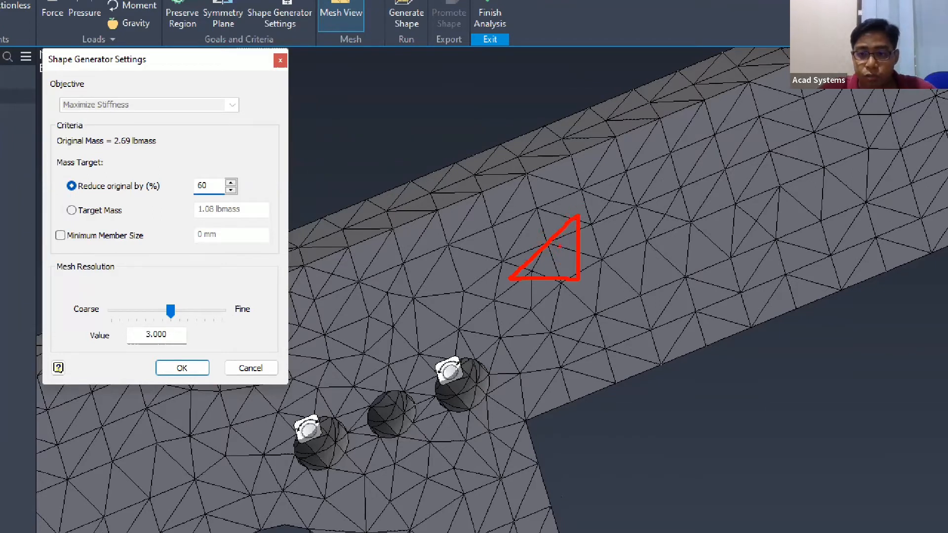
mouse_move(544, 253)
mouse_down()
mouse_move(552, 273)
mouse_move(573, 254)
mouse_up()
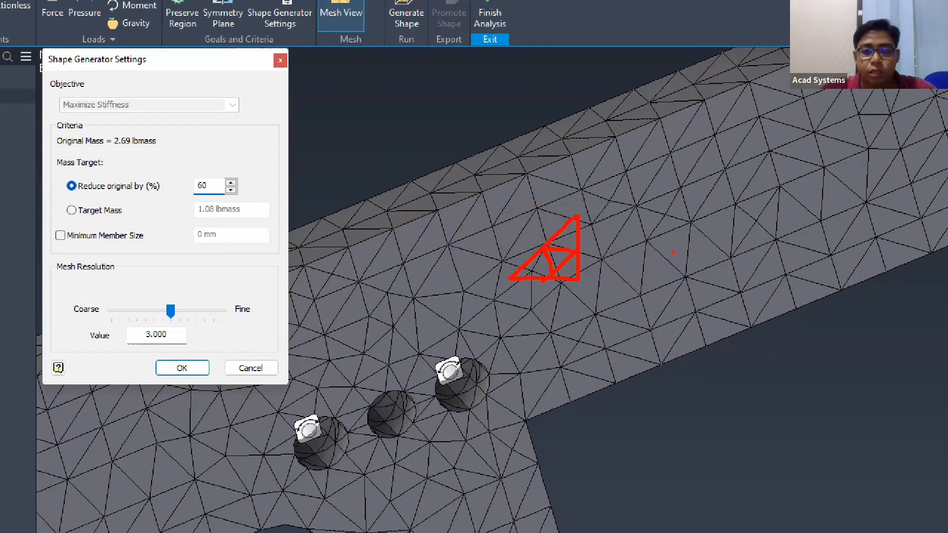
drag(669, 234, 638, 281)
mouse_move(669, 295)
mouse_down()
mouse_move(698, 241)
mouse_move(670, 231)
mouse_up()
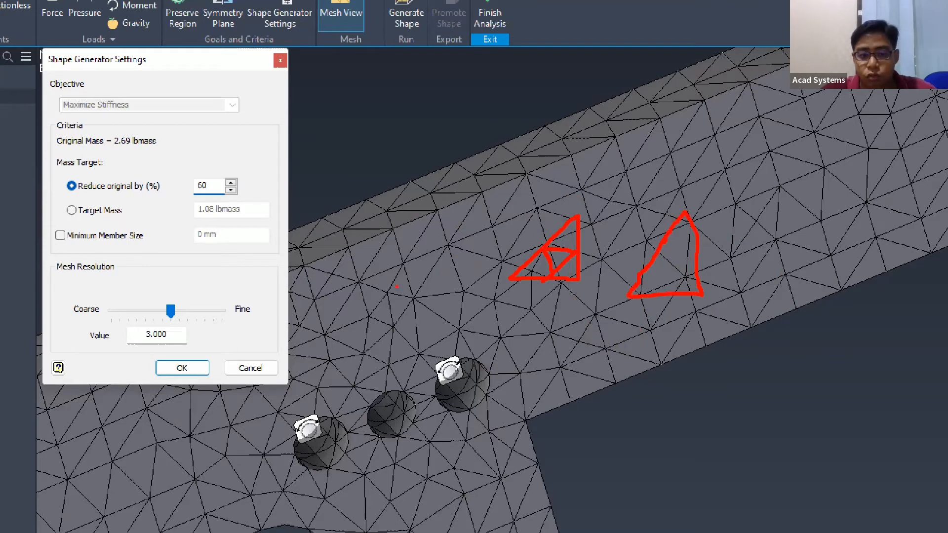
key(Escape)
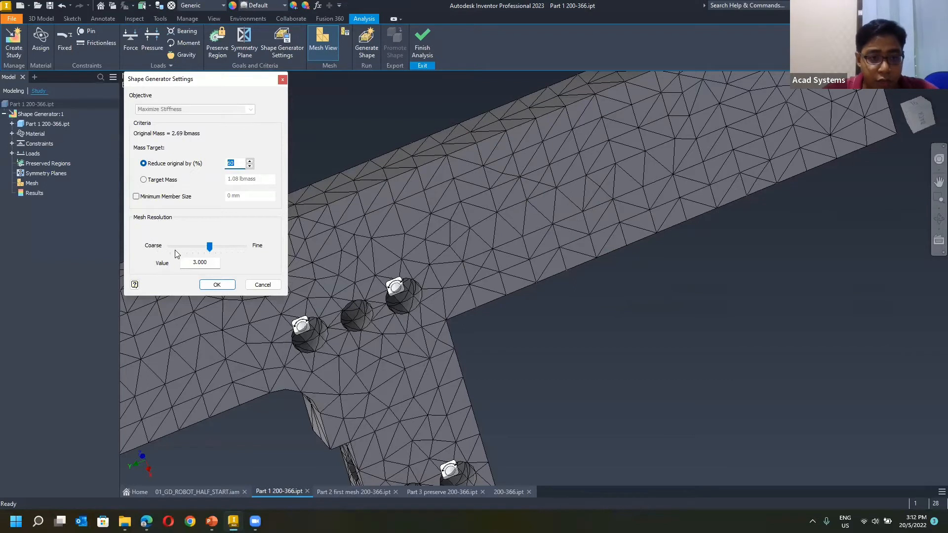
Set the mesh resolution value to 2 in the Shape Generator settings and update the mesh.
double_click(207, 261)
text(2)
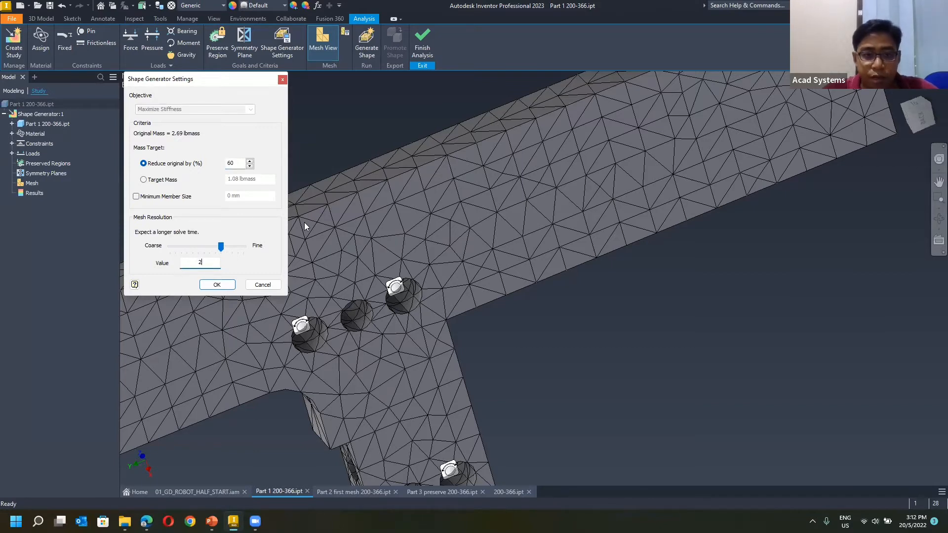
click(222, 284)
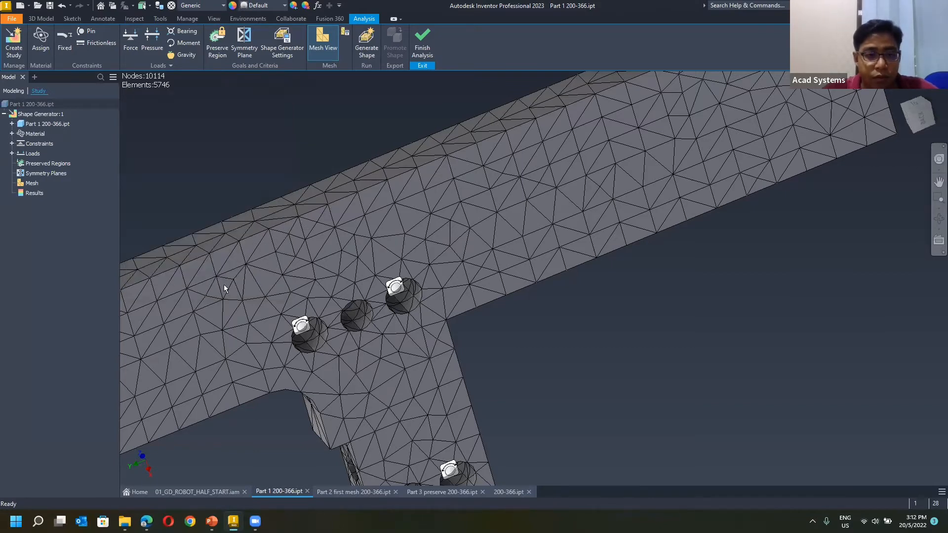
scroll(345, 138, down, 6)
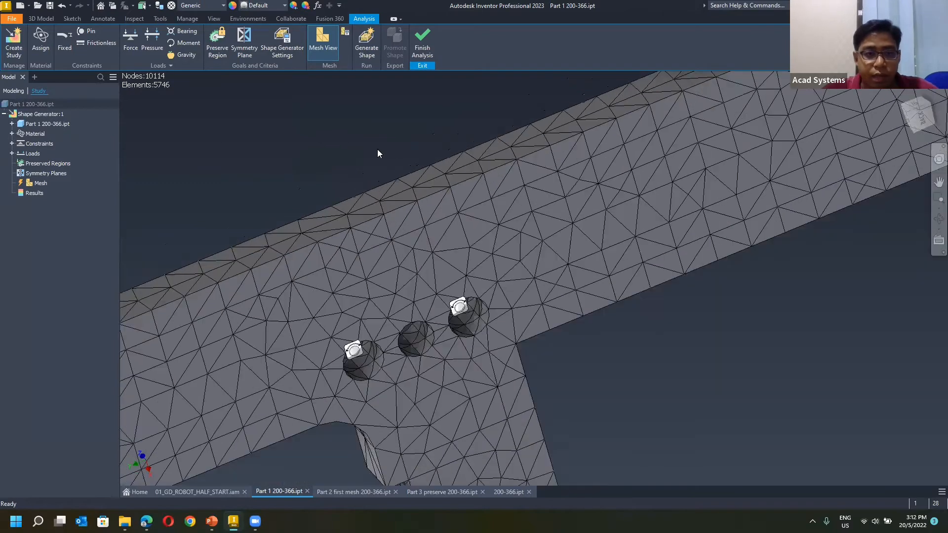
scroll(326, 153, up, 3)
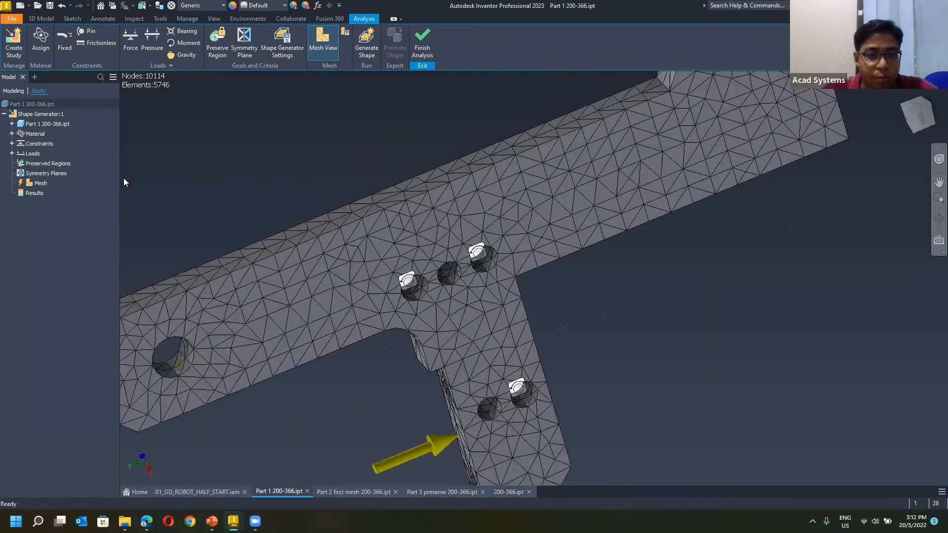
right_click(45, 183)
click(68, 220)
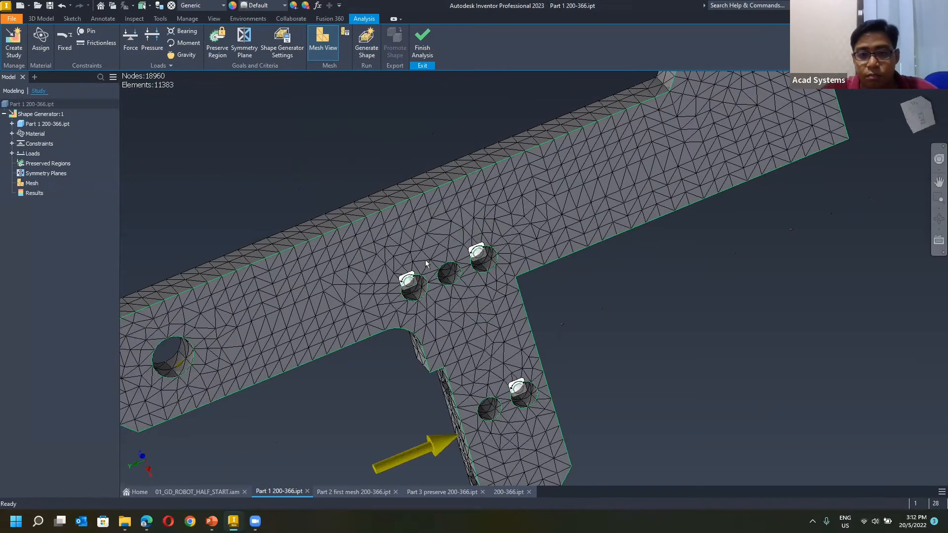
Set the mesh resolution value to 3 and the mass target to reduce the original by 40%, and accept the Shape Generator settings.
click(286, 48)
click(214, 263)
text(3)
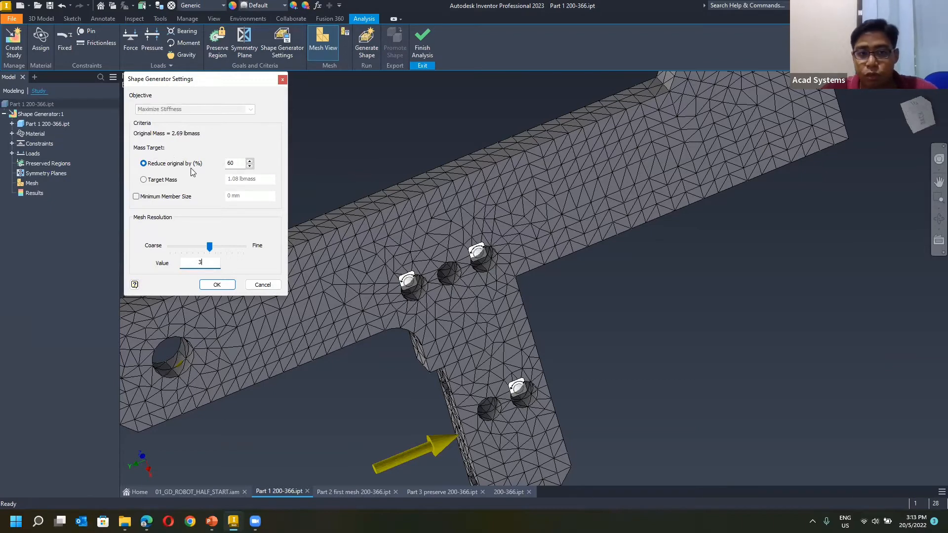
click(144, 179)
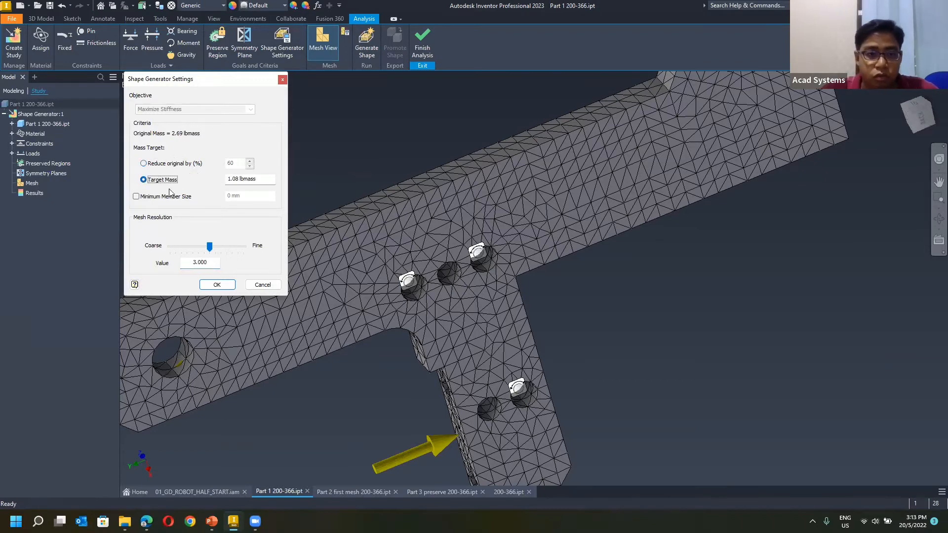
click(164, 164)
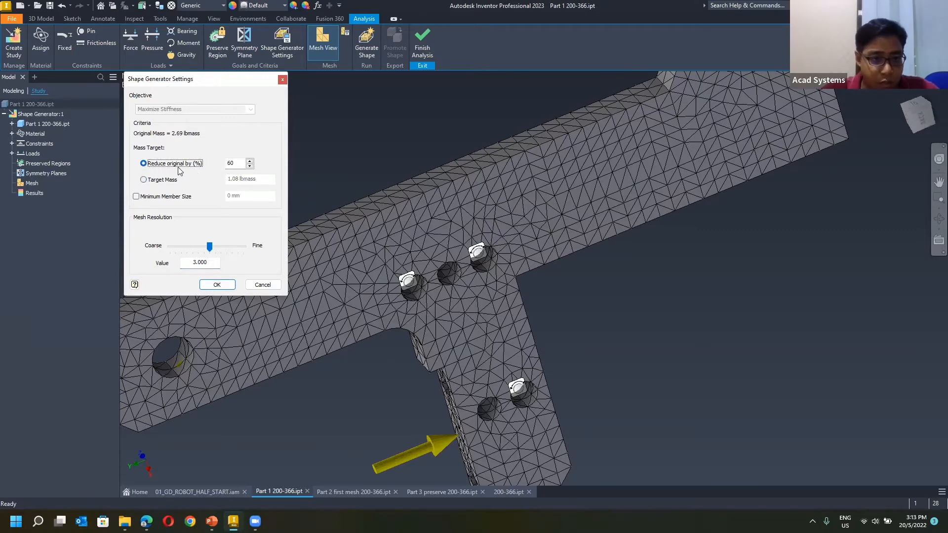
double_click(241, 163)
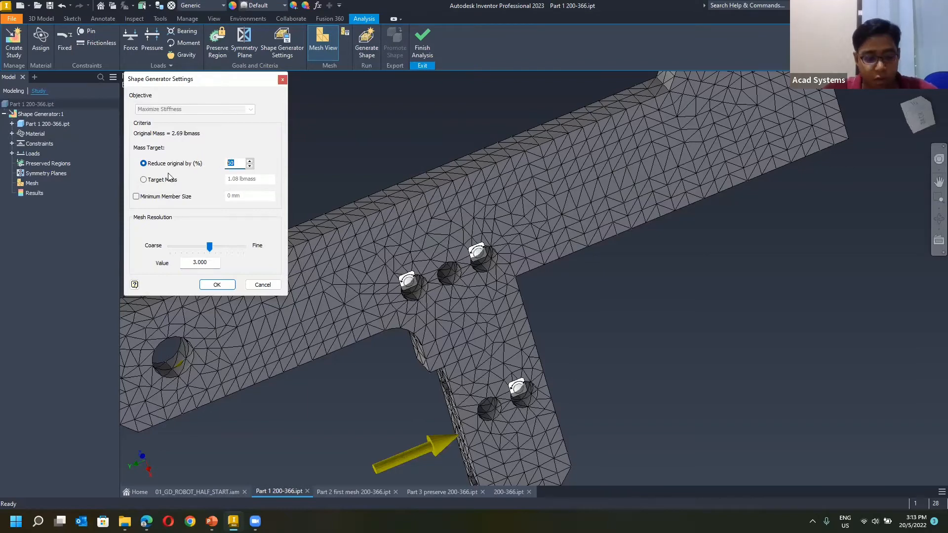
text(40)
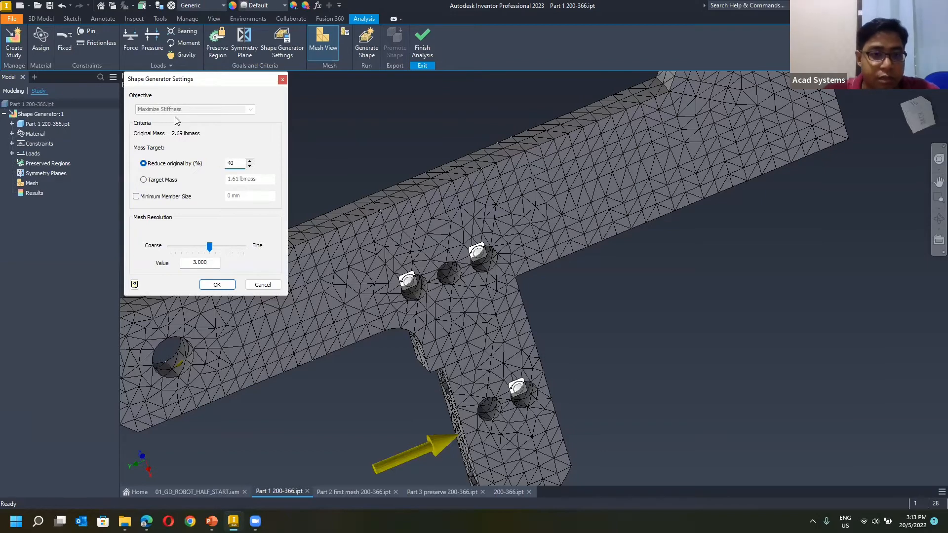
click(218, 285)
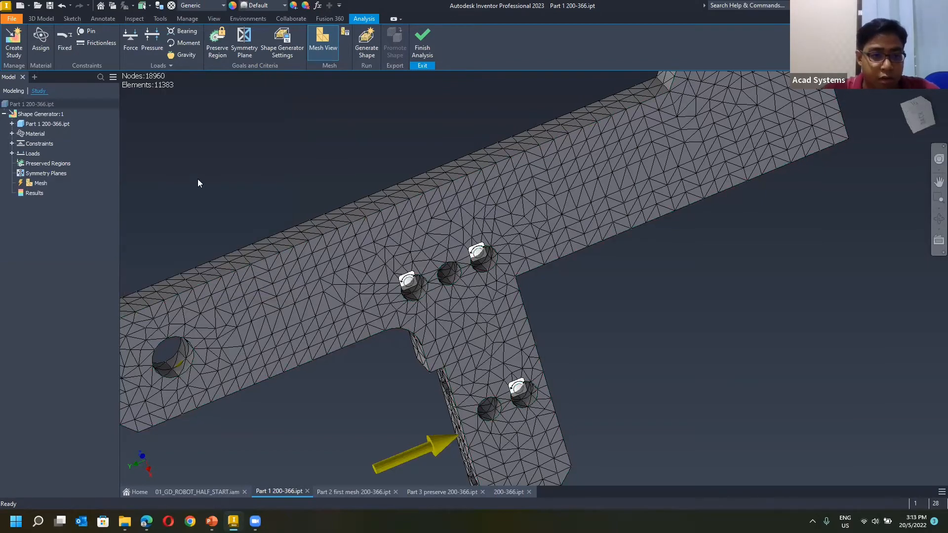
Update the outdated mesh to match the changed Shape Generator settings.
right_click(41, 183)
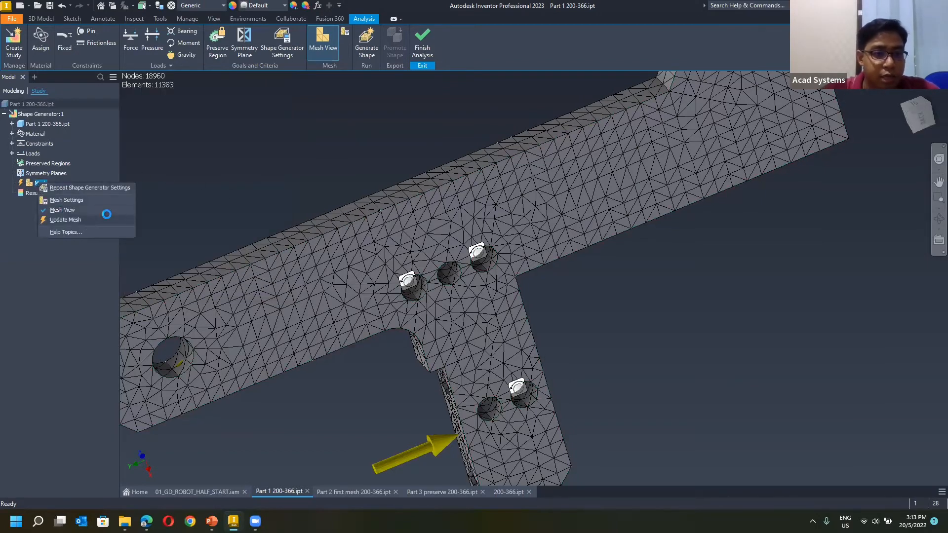
click(83, 221)
scroll(326, 169, up, 3)
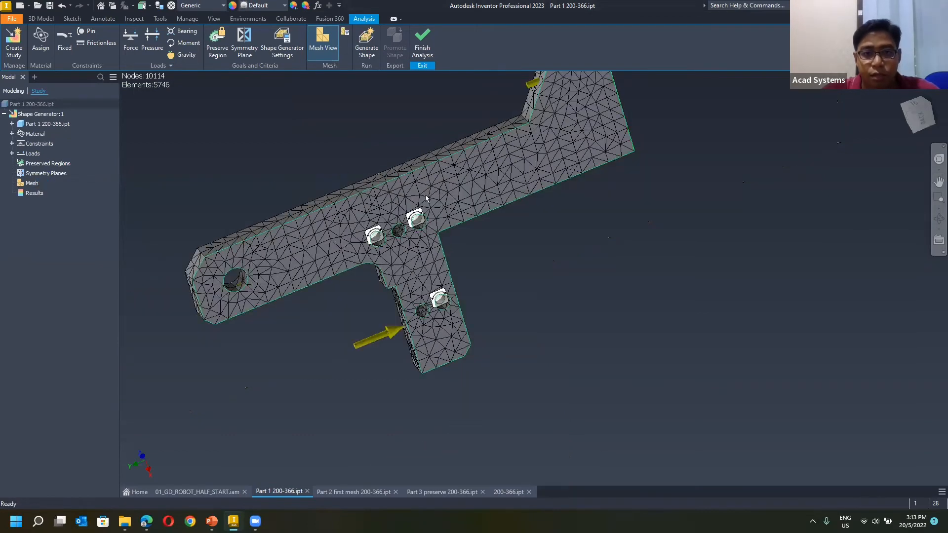
Run Generate Shape for the study on the meshed arm part.
middle_drag(380, 146, 388, 208)
click(372, 51)
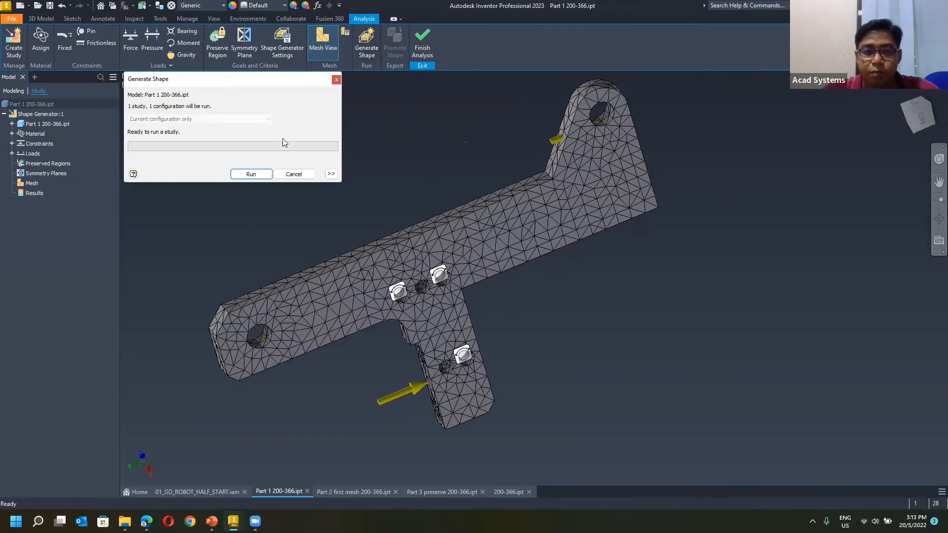
click(251, 174)
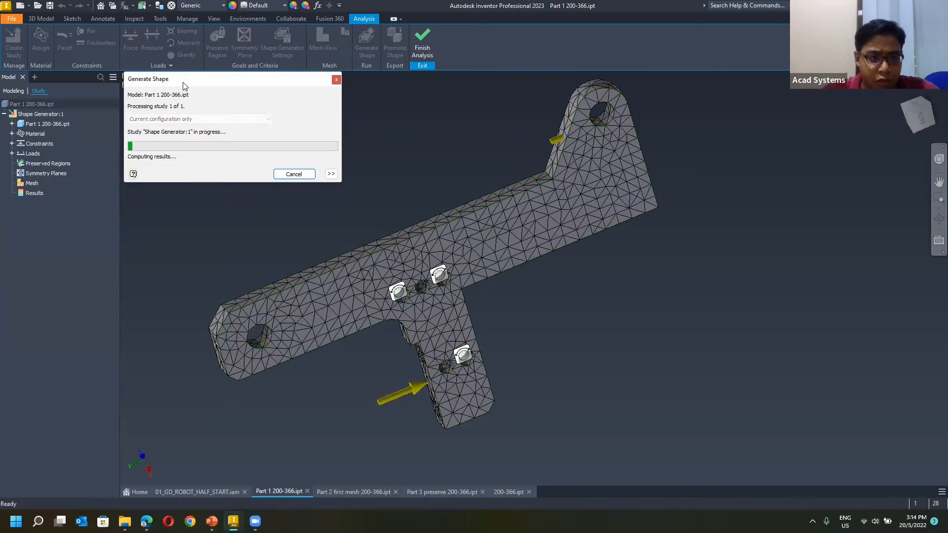
drag(187, 89, 191, 111)
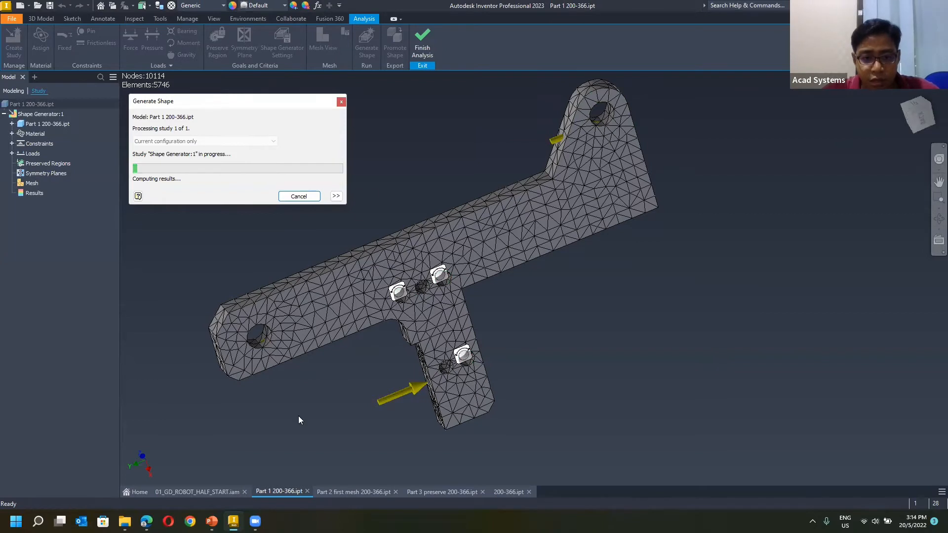
click(349, 491)
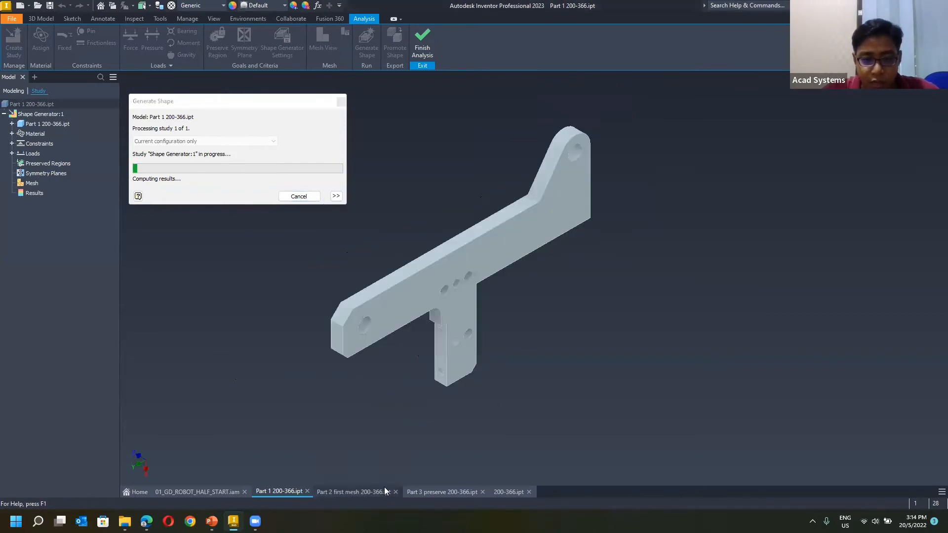
click(291, 492)
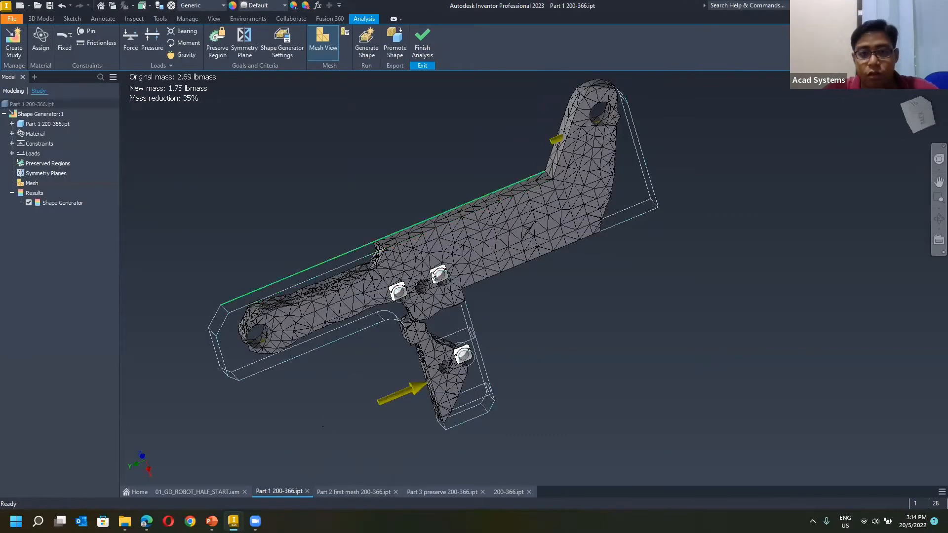
Examine the generated shape from several angles against the outline of the original arm.
shift+middle_drag(305, 202, 453, 219)
middle_drag(238, 226, 374, 192)
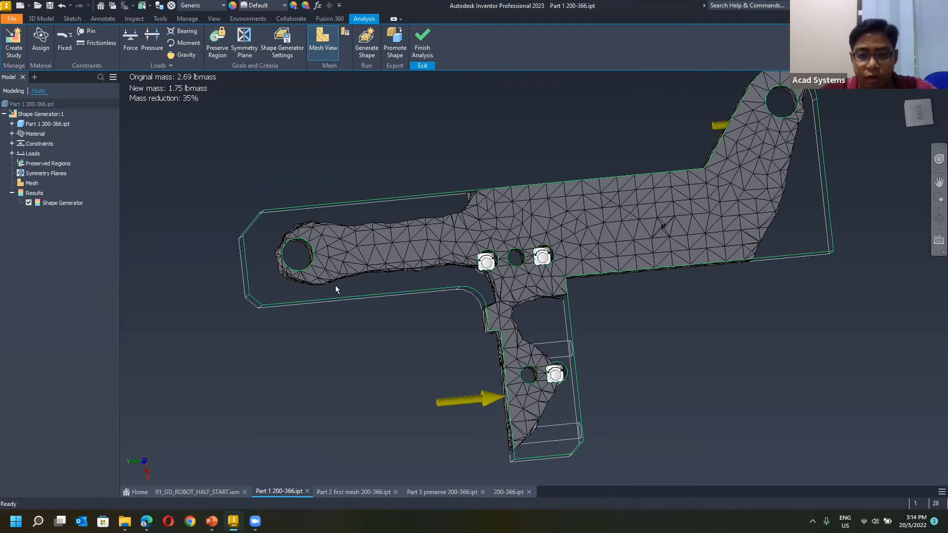
middle_drag(585, 376, 444, 241)
scroll(495, 246, up, 3)
scroll(498, 247, down, 5)
middle_drag(504, 248, 592, 250)
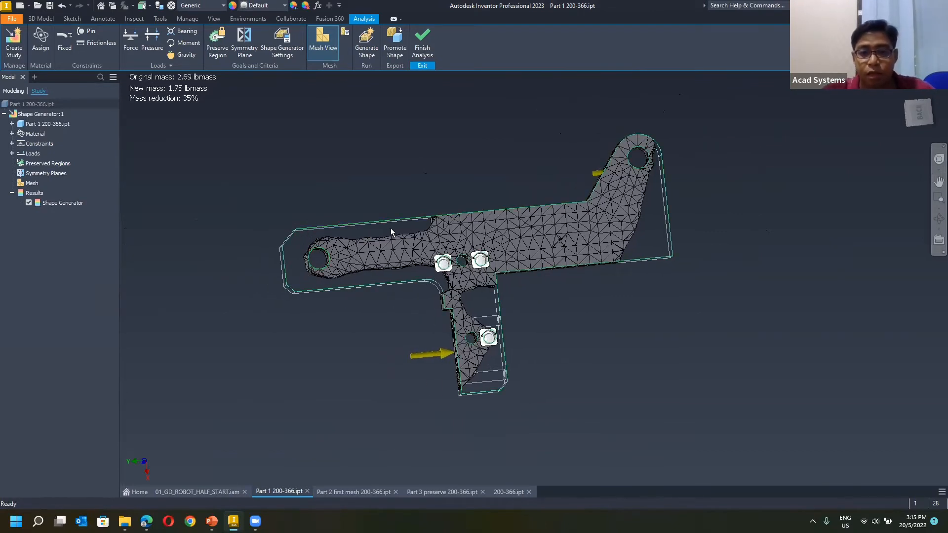
shift+middle_drag(406, 235, 205, 493)
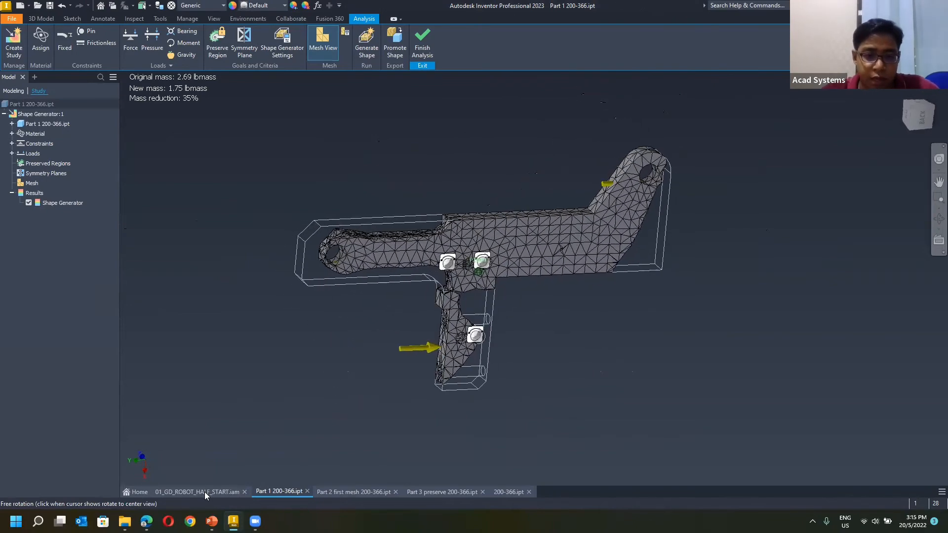
View the arm in the 01_GD_ROBOT_HALF_START assembly, and redisplay Part 1's Shape Generator result to inspect the material around the chamfered end's hole.
click(204, 492)
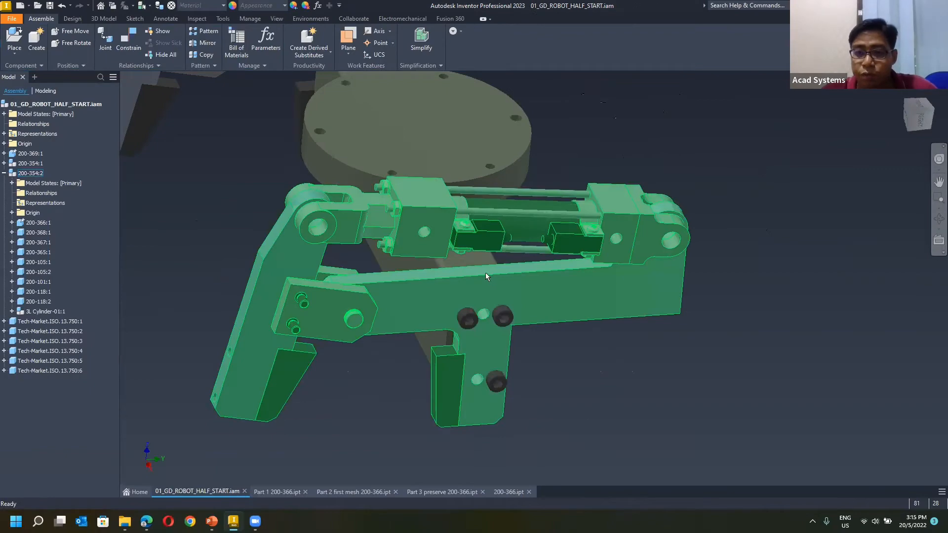
click(280, 491)
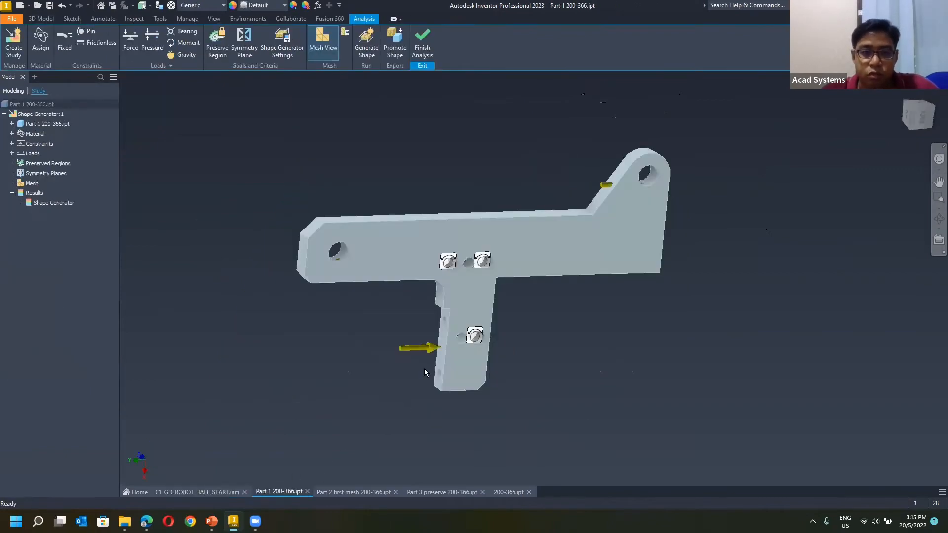
double_click(51, 205)
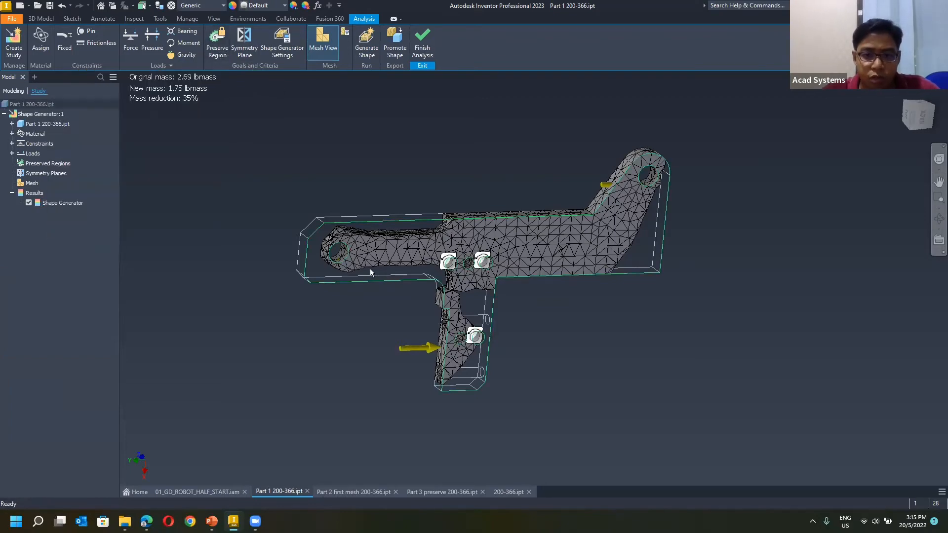
scroll(325, 241, up, 3)
scroll(325, 241, up, 2)
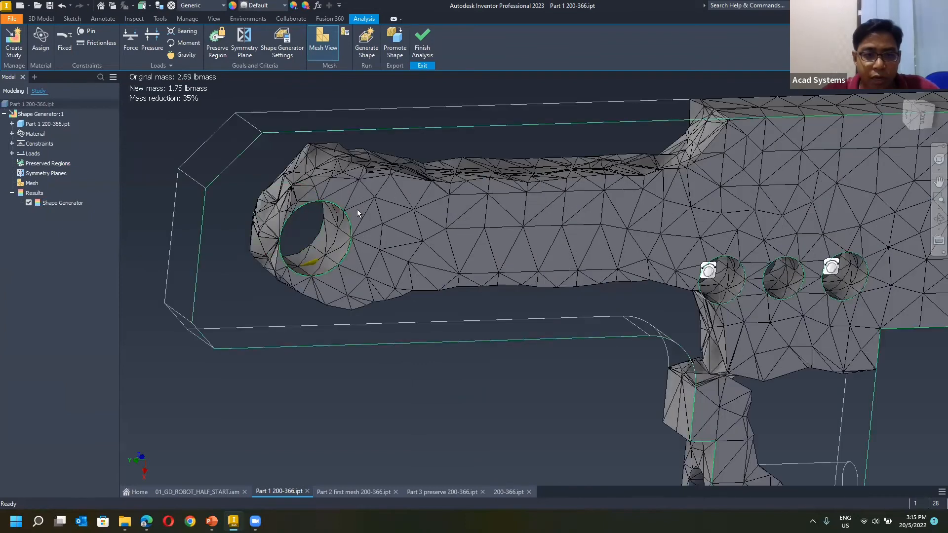
mouse_move(343, 227)
shift+middle_down()
mouse_move(300, 182)
mouse_move(321, 193)
mouse_move(304, 204)
mouse_move(316, 191)
mouse_move(219, 184)
shift+middle_up()
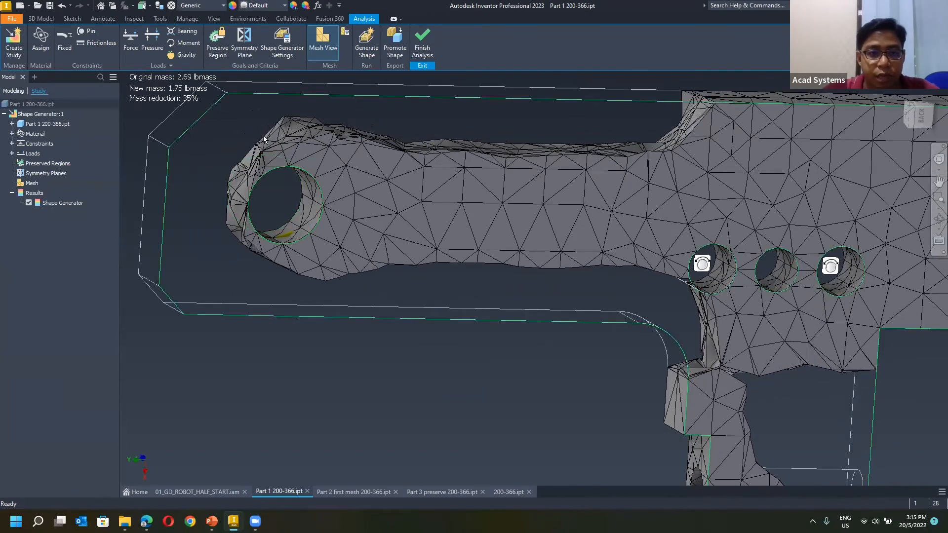
click(218, 39)
middle_drag(369, 140, 523, 178)
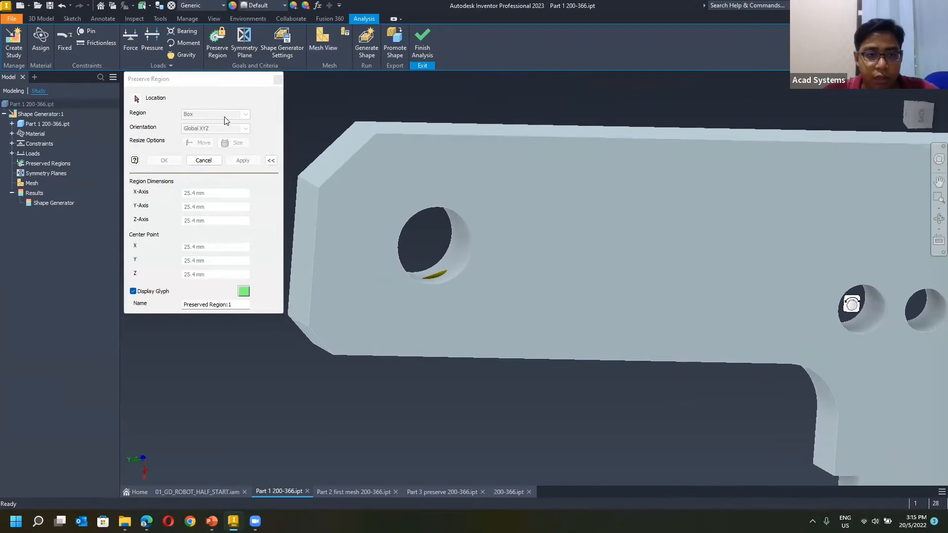
click(464, 247)
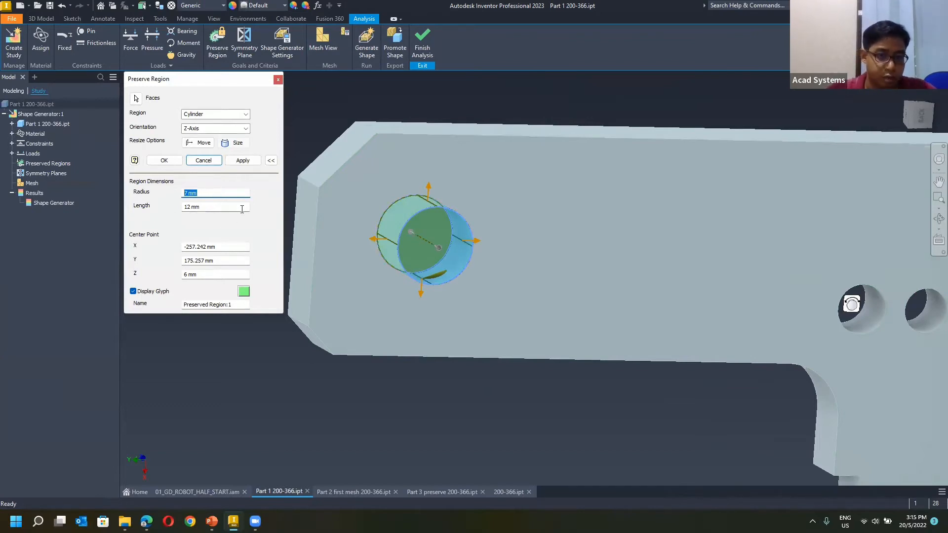
text(10)
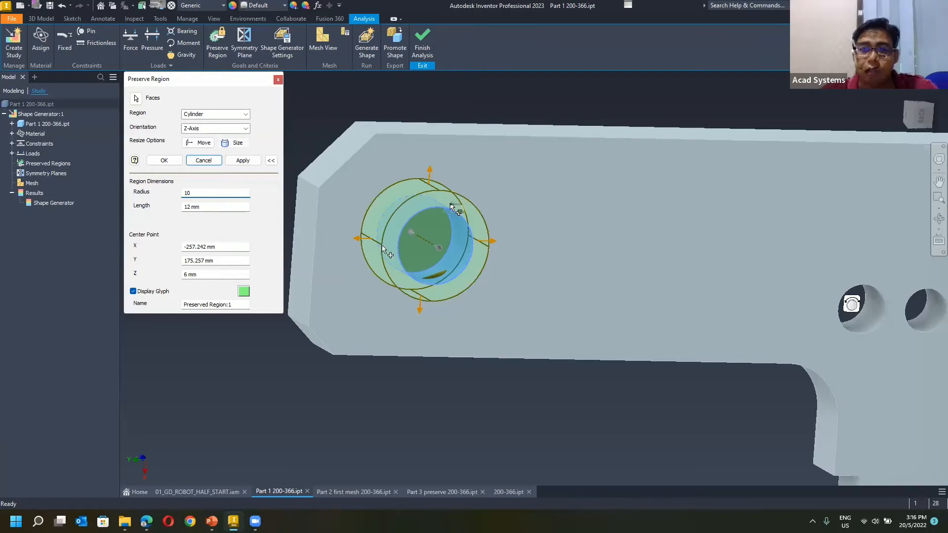
drag(429, 172, 442, 133)
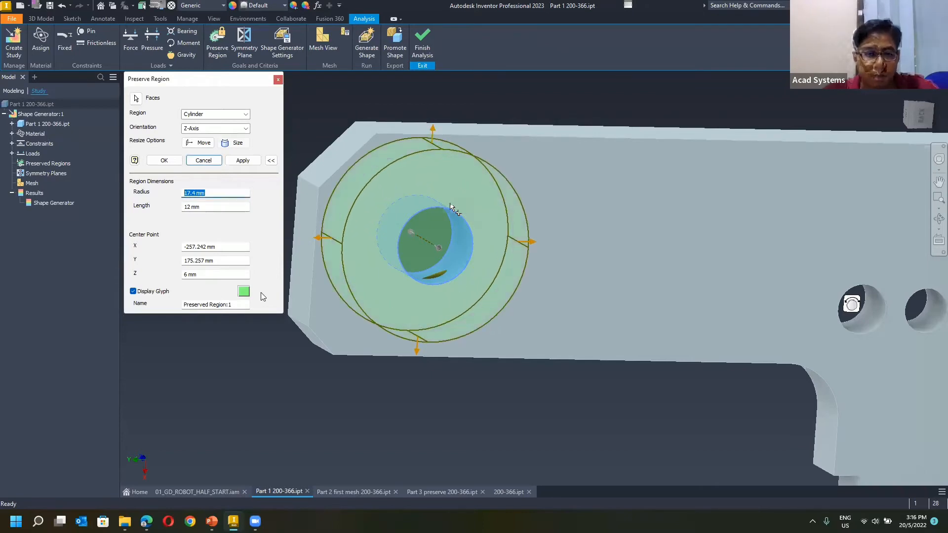
Inspect the pinned joint at the arm's chamfered end in the 01_GD_ROBOT_HALF_START assembly and return to Part 1 200-366.
click(169, 491)
scroll(318, 288, up, 5)
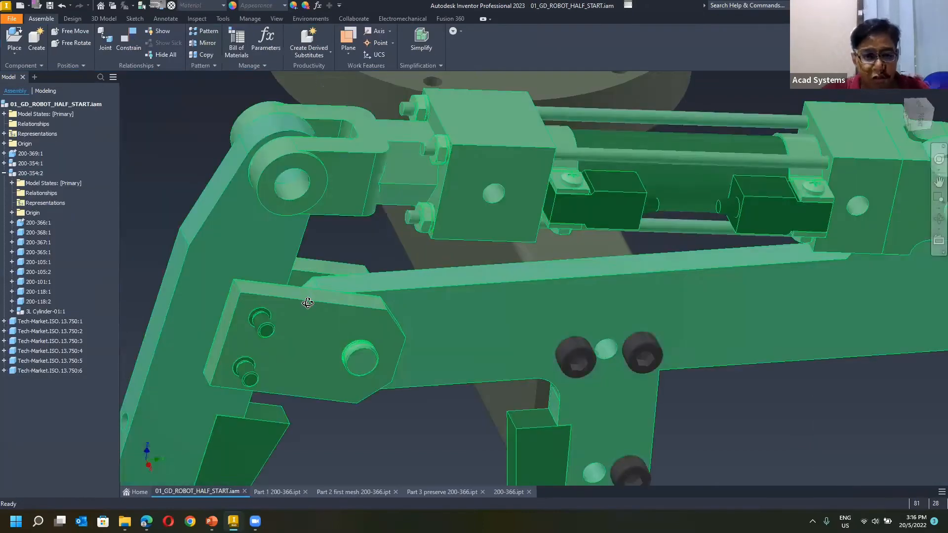
mouse_move(302, 295)
shift+middle_down()
mouse_move(568, 180)
mouse_move(483, 227)
mouse_move(457, 220)
mouse_move(382, 268)
mouse_move(271, 493)
shift+middle_up()
scroll(458, 220, up, 3)
click(271, 493)
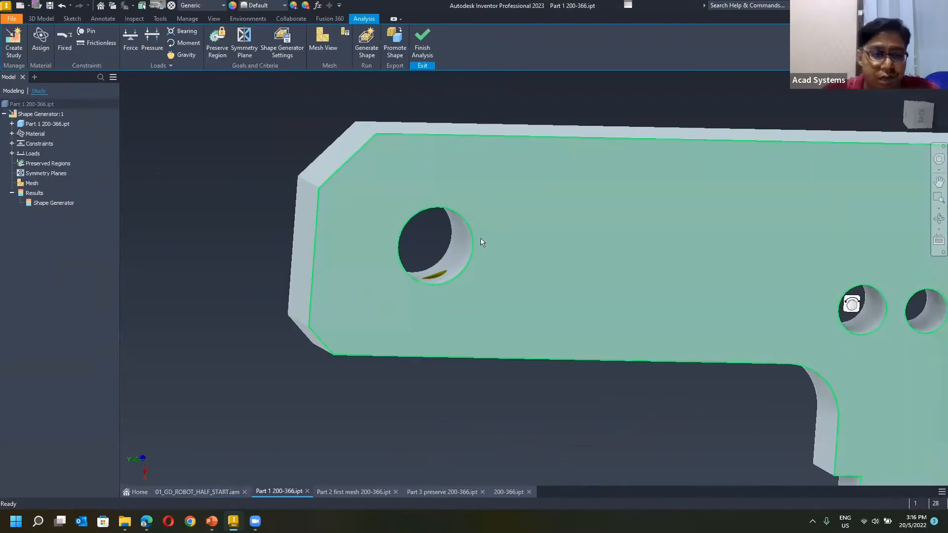
Preserve a cylindrical region around the hole at the arm's chamfered end, enlarged until it nearly reaches the arm's edges.
click(217, 42)
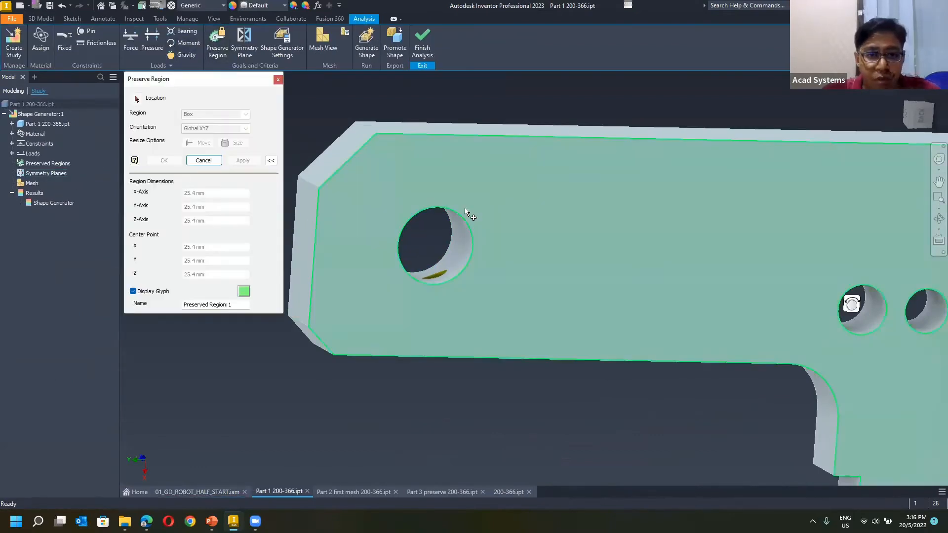
click(455, 235)
drag(431, 191, 480, 128)
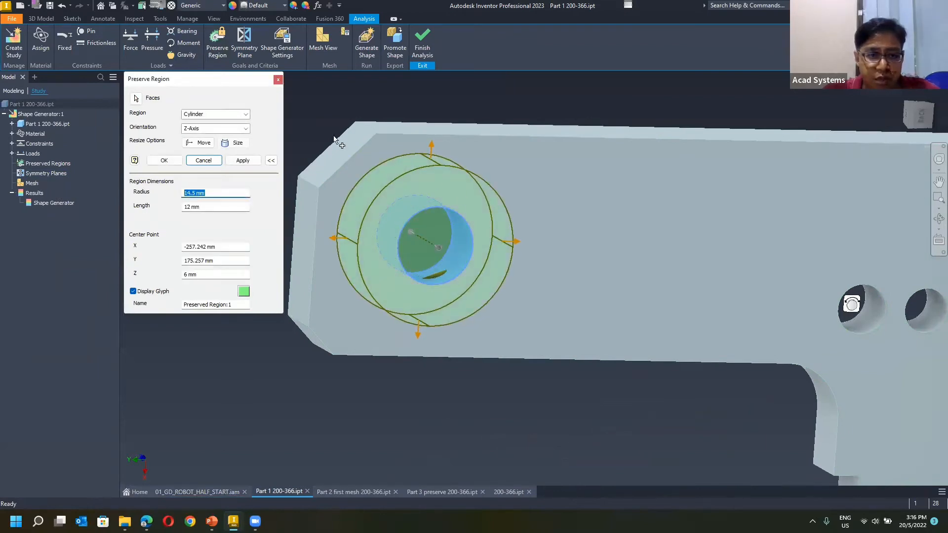
click(274, 161)
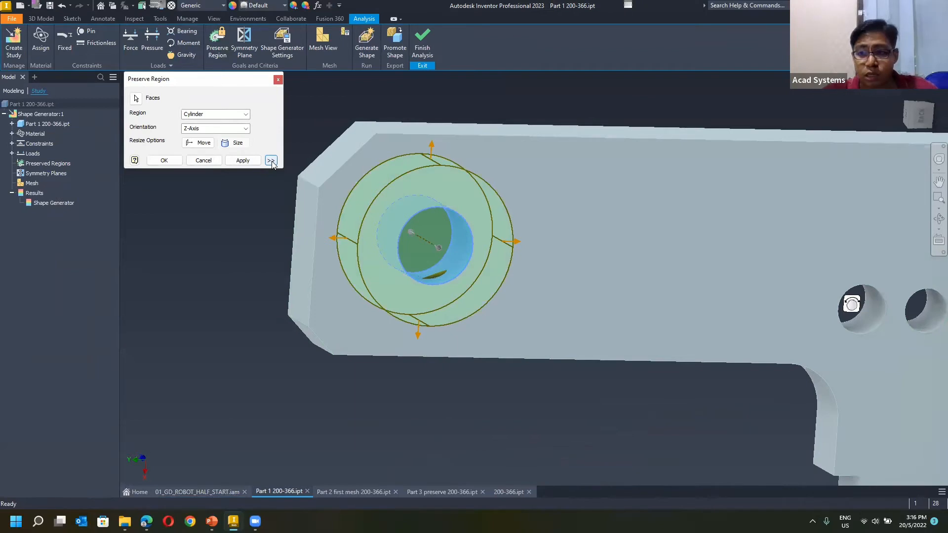
click(271, 161)
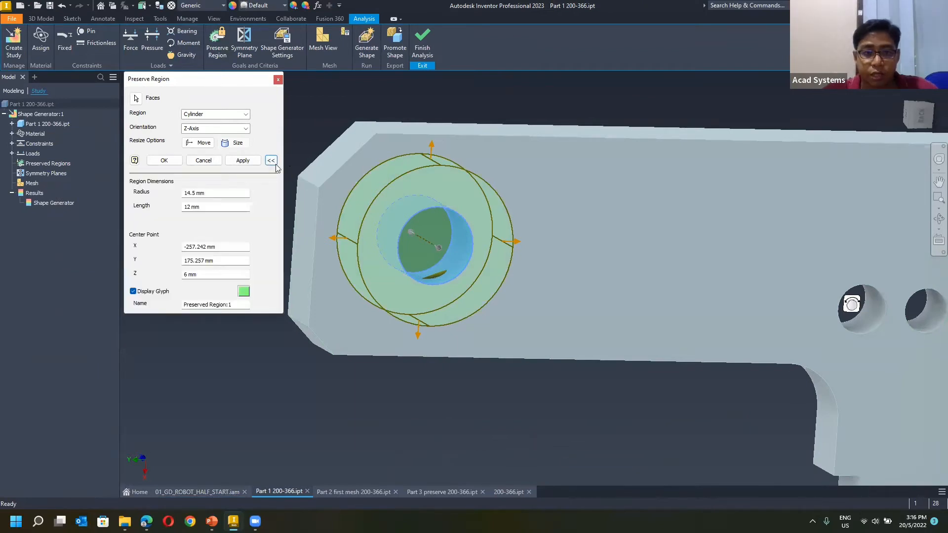
click(271, 161)
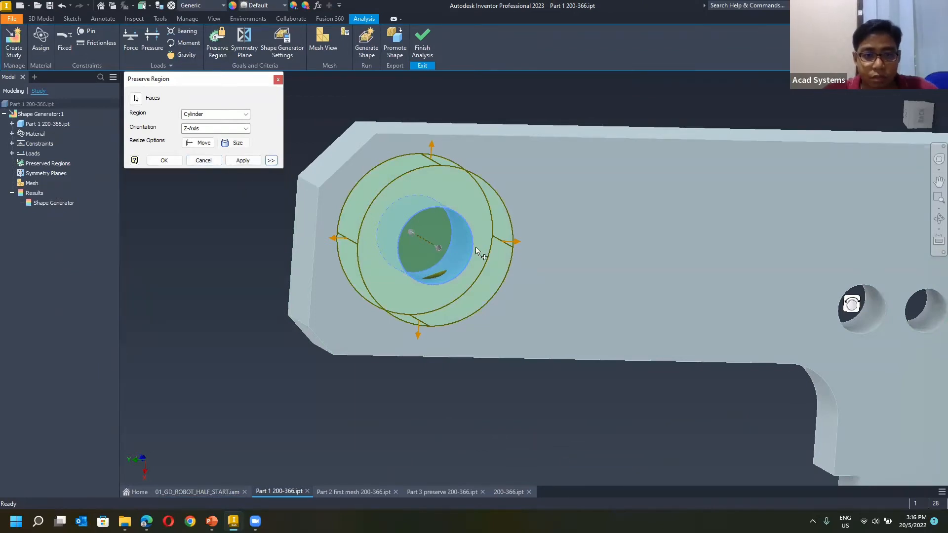
drag(423, 161, 424, 149)
click(164, 160)
Preserve a cylindrical region around the hole at the arm's rounded end, enlarged to cover the rounded tip.
scroll(693, 253, down, 5)
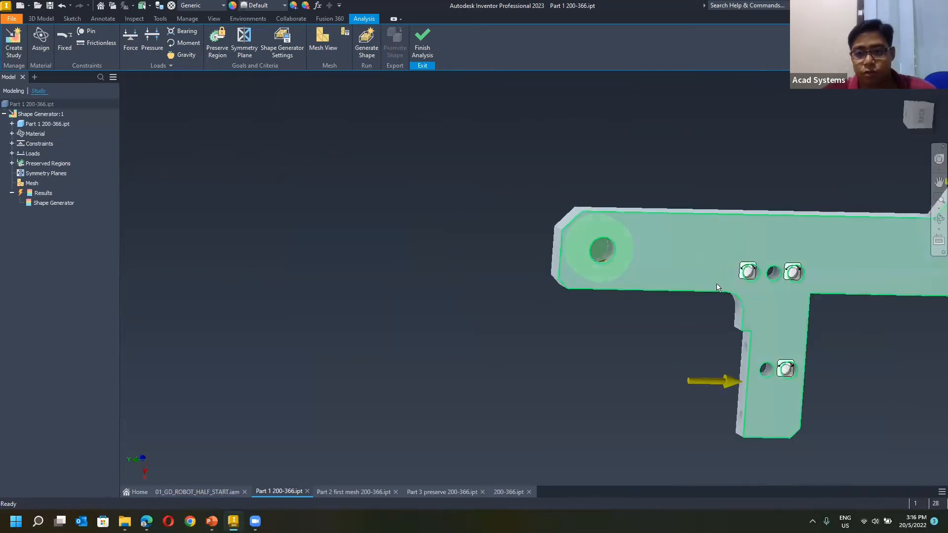
middle_drag(715, 277, 405, 256)
scroll(385, 257, up, 3)
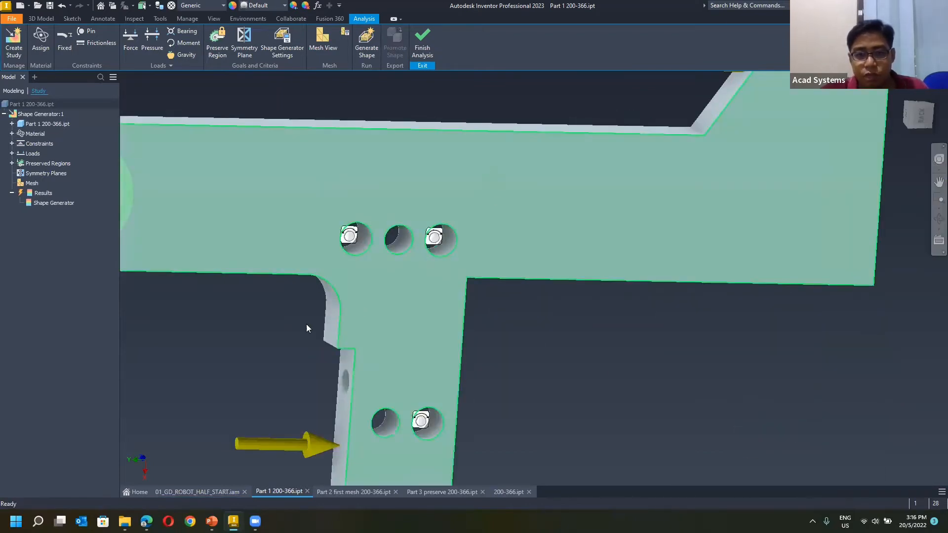
scroll(307, 327, up, 3)
scroll(271, 362, down, 5)
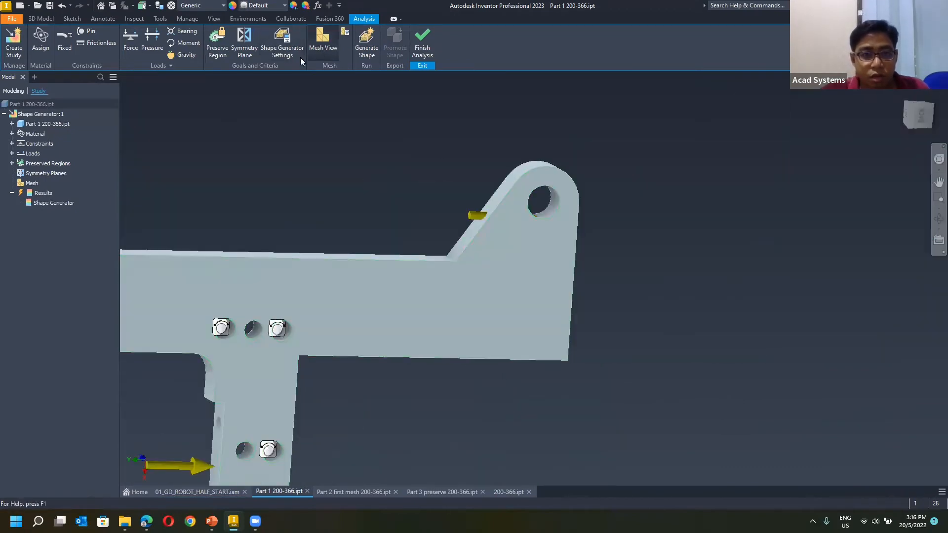
click(217, 42)
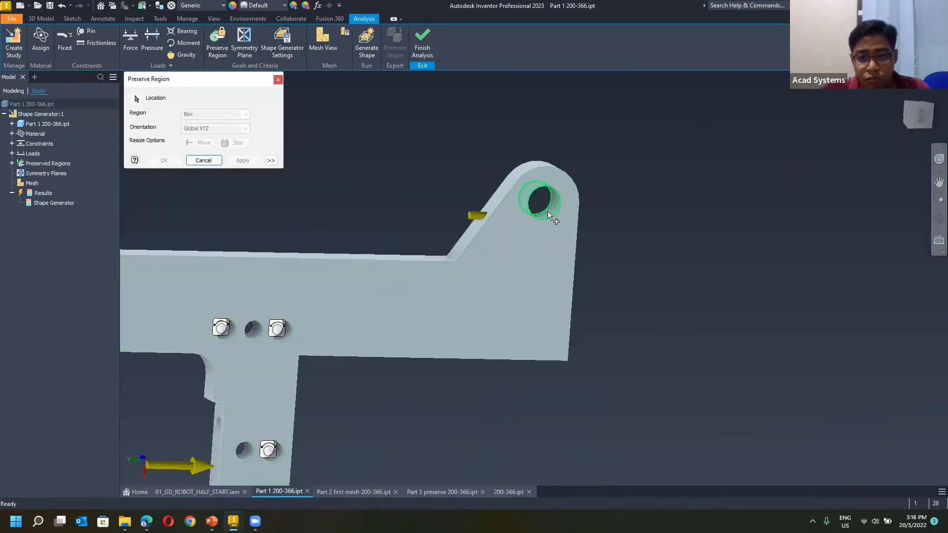
click(548, 213)
drag(545, 170, 543, 146)
middle_drag(470, 167, 655, 38)
click(243, 161)
Preserve slightly enlarged cylindrical regions around each of the three holes in the row where the leg meets the arm.
scroll(424, 208, up, 5)
click(394, 188)
scroll(433, 210, down, 3)
drag(427, 189, 447, 191)
click(237, 161)
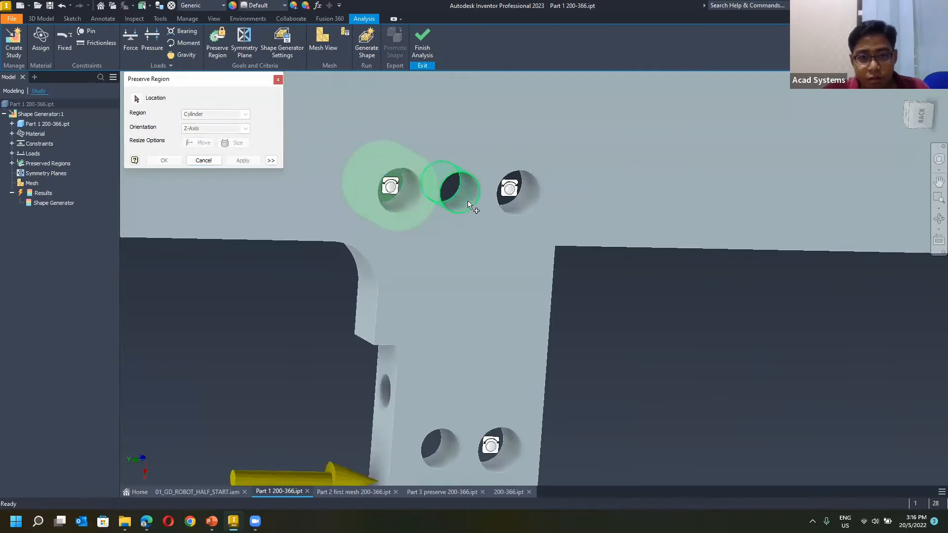
click(469, 203)
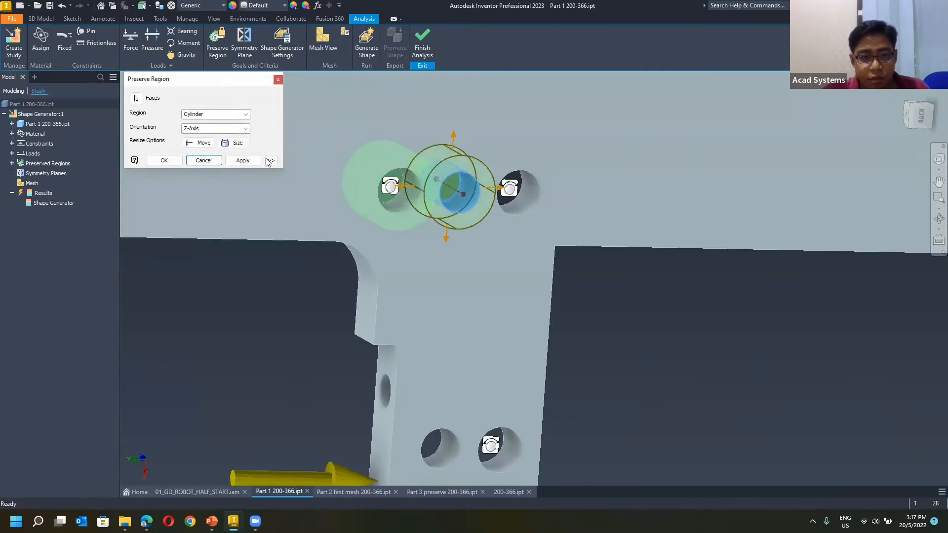
click(242, 160)
click(521, 203)
drag(553, 189, 573, 192)
click(253, 162)
Preserve slightly enlarged cylindrical regions around the two neighbouring holes in the arm's leg.
scroll(386, 376, down, 5)
click(391, 370)
drag(422, 341, 446, 341)
click(243, 161)
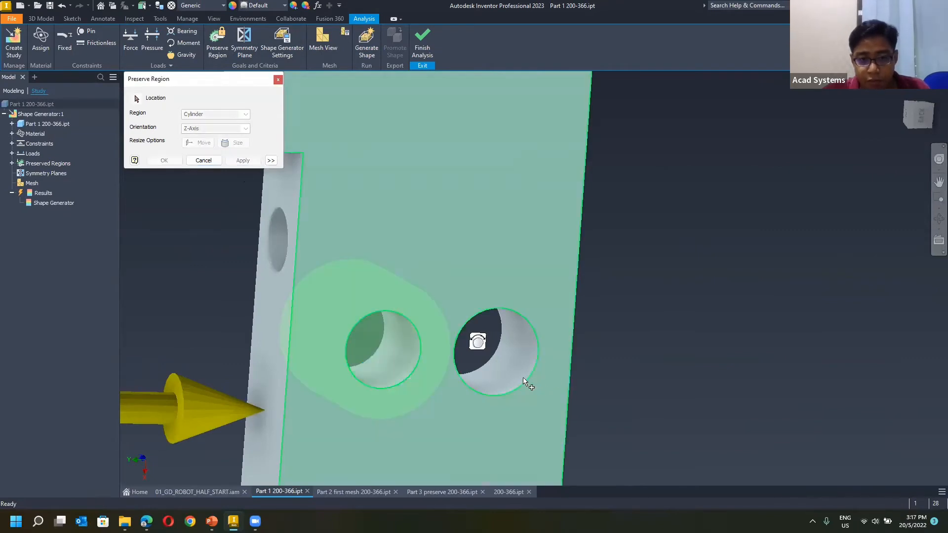
click(519, 356)
drag(533, 342, 556, 343)
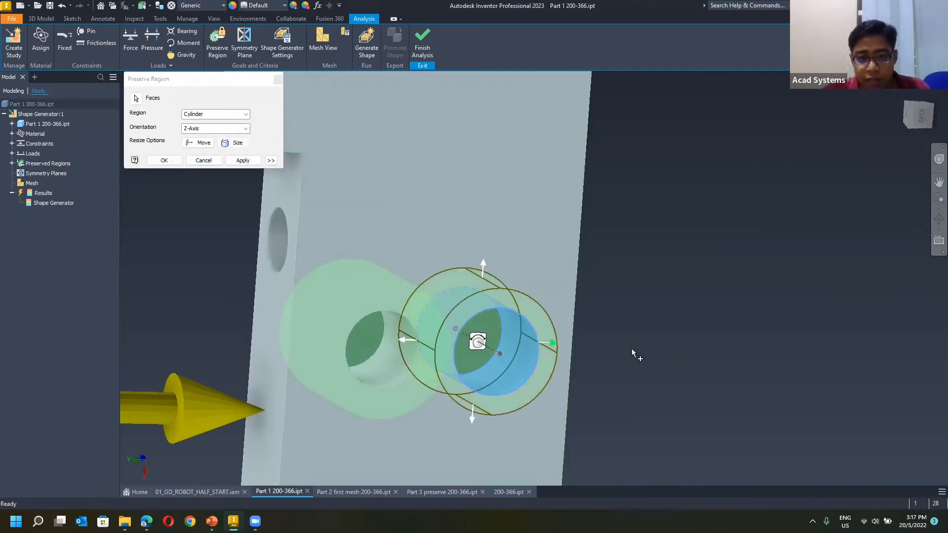
click(253, 164)
Add a box preserved region from the short face above the leg's recessed, loaded side, extended down to the leg's end.
middle_drag(482, 261, 678, 286)
scroll(678, 286, down, 3)
click(554, 205)
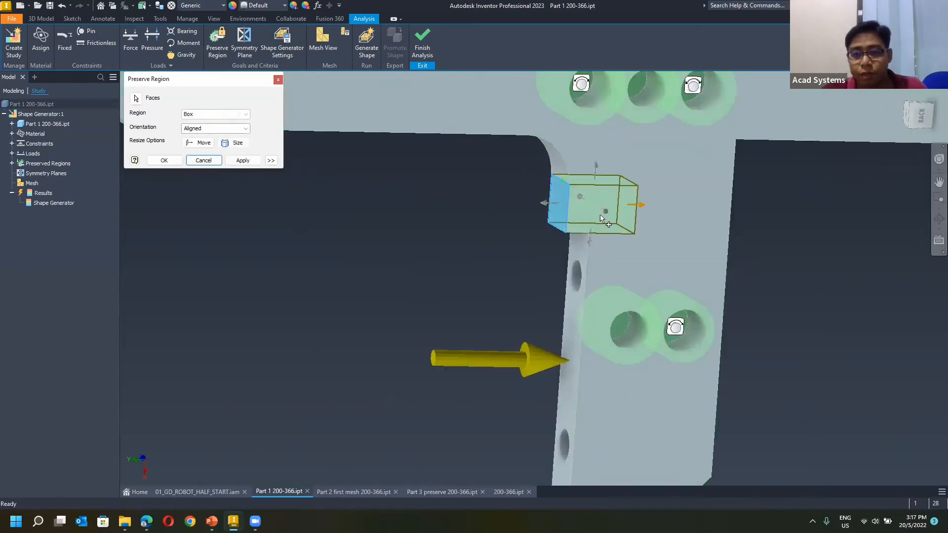
drag(579, 242, 561, 419)
middle_drag(463, 428, 399, 299)
drag(502, 282, 494, 381)
scroll(368, 353, down, 5)
scroll(467, 315, up, 6)
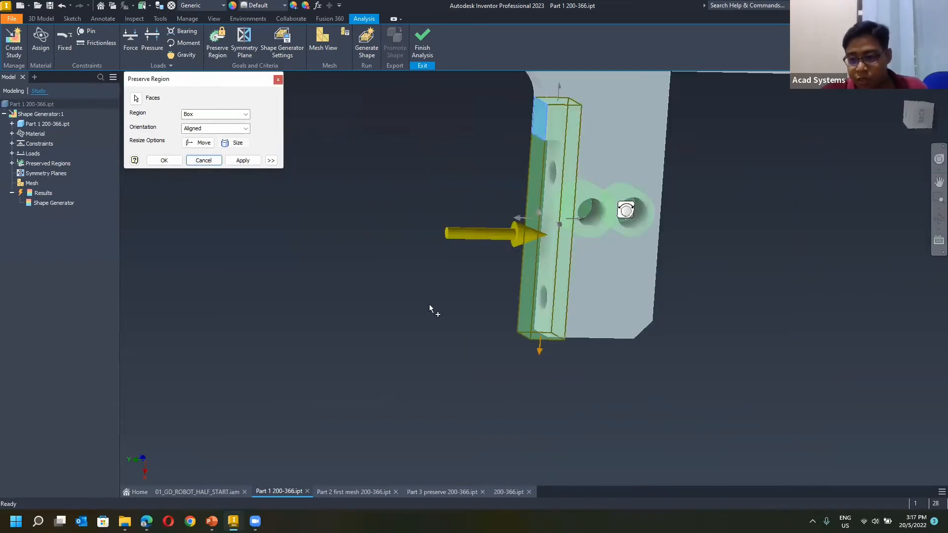
middle_drag(481, 227, 465, 318)
shift+middle_drag(460, 233, 435, 225)
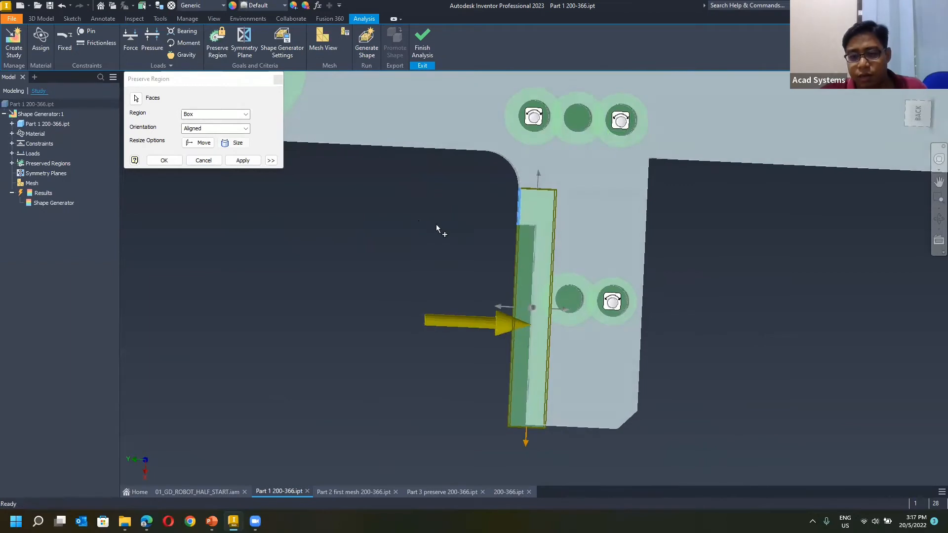
scroll(440, 229, down, 3)
scroll(472, 231, up, 2)
shift+middle_drag(637, 234, 655, 213)
click(239, 164)
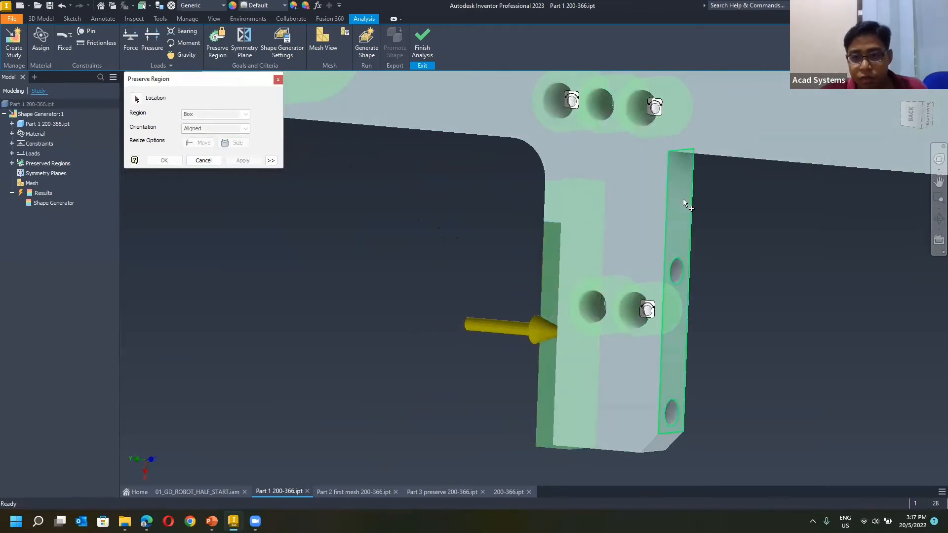
Add a thin box preserved region on the leg's side opposite the load, shortened to end near the lower pair of holes.
click(683, 199)
shift+middle_drag(727, 229, 752, 231)
drag(637, 437, 644, 318)
drag(631, 231, 660, 237)
scroll(677, 229, up, 3)
scroll(676, 227, down, 7)
shift+middle_drag(607, 224, 659, 239)
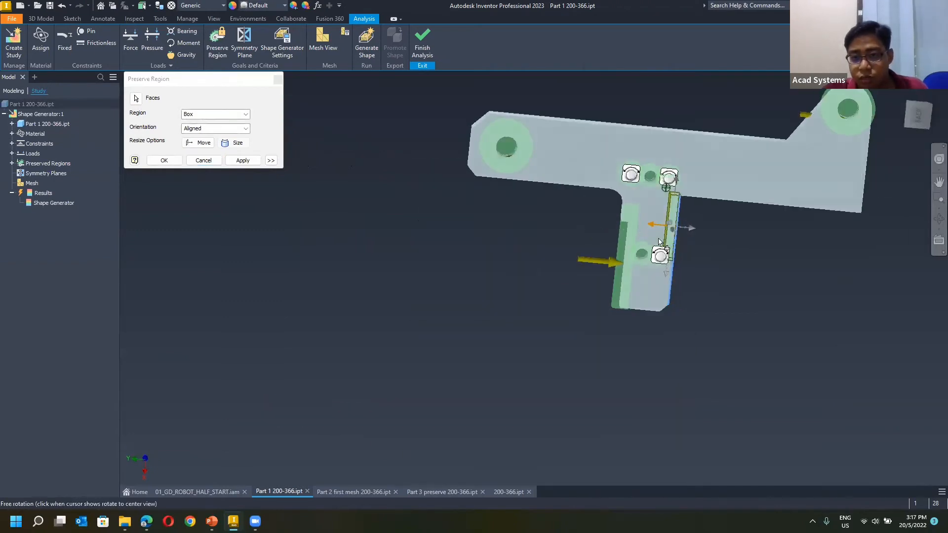
click(242, 160)
Add a thin box preserved region along the arm's lower edge between the chamfered end and the leg, and finish defining regions.
shift+middle_drag(547, 197, 547, 148)
click(558, 147)
drag(546, 148, 548, 174)
click(242, 160)
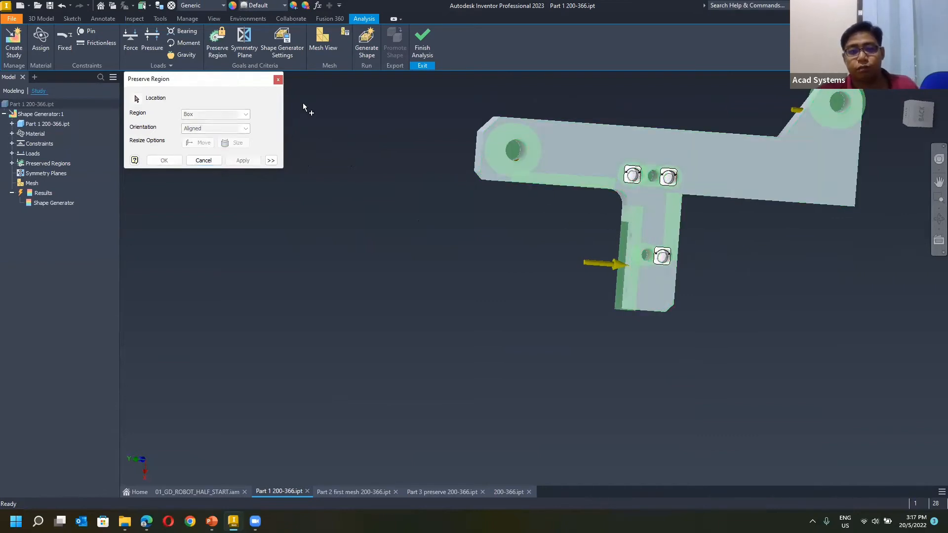
click(278, 79)
middle_drag(328, 193, 237, 252)
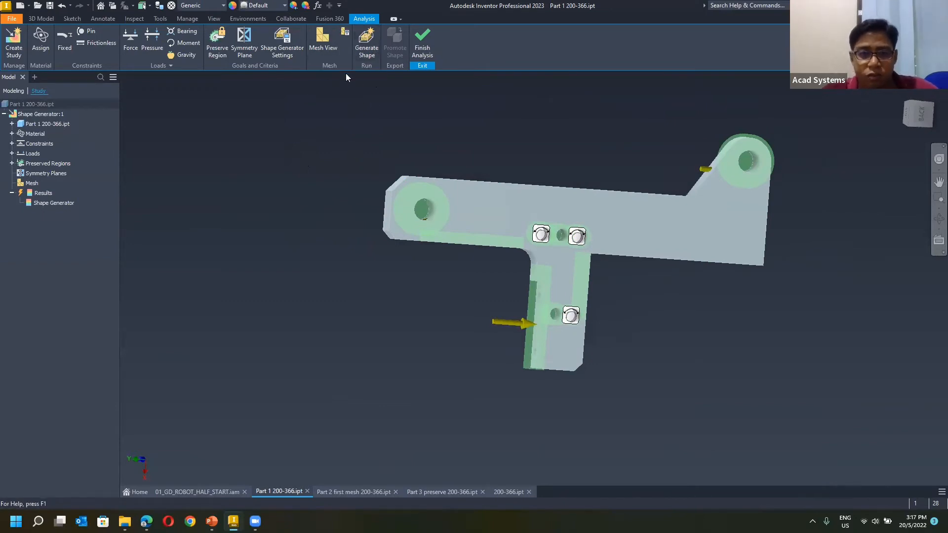
Switch to Part 2 first mesh 200-366.ipt and check its study for preserved regions.
click(356, 493)
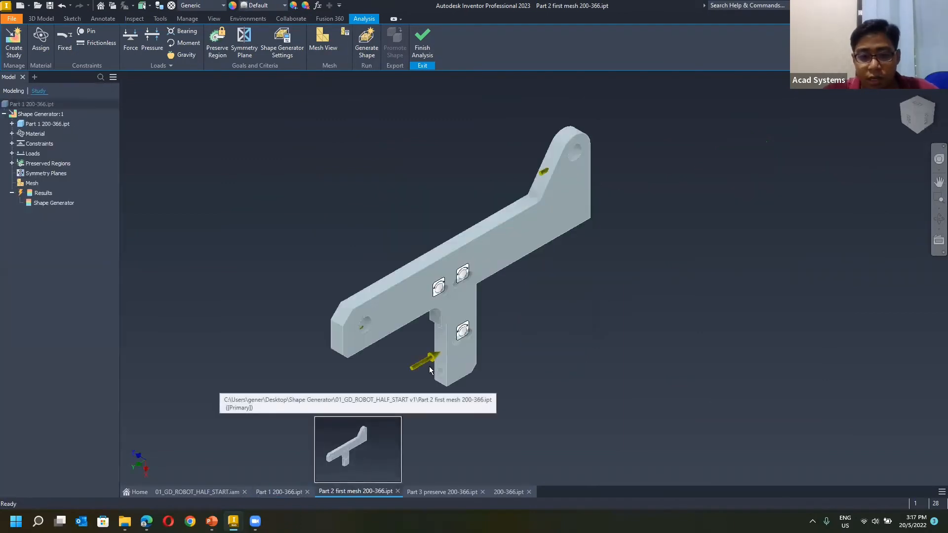
scroll(419, 303, up, 10)
scroll(419, 303, down, 10)
click(38, 164)
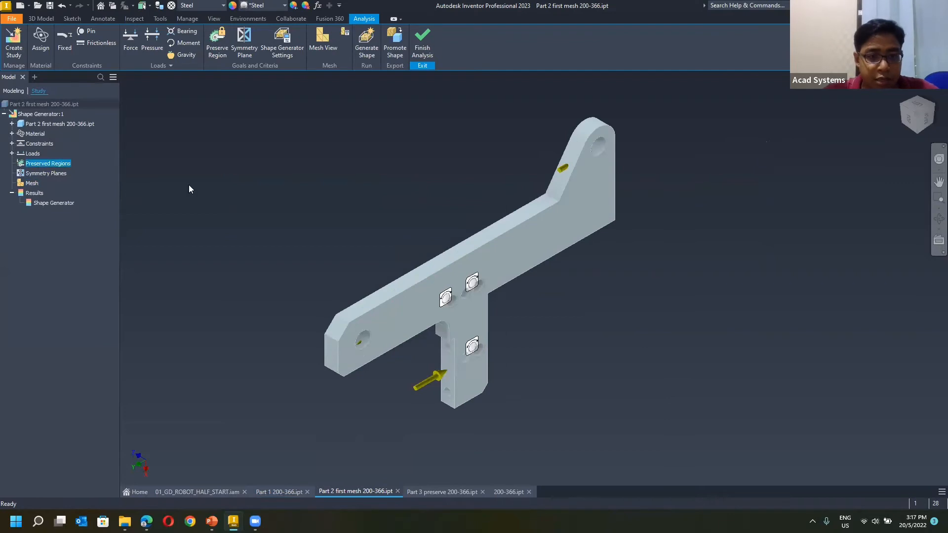
shift+middle_drag(318, 241, 234, 216)
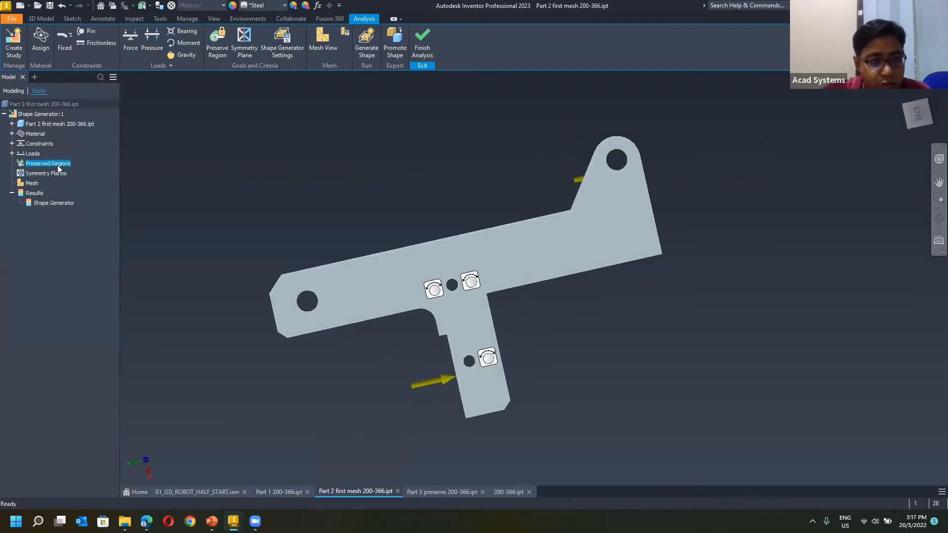
Switch to Part 3 preserve 200-366.ipt, examine its preserved regions and display its Shape Generator result for inspection.
click(454, 490)
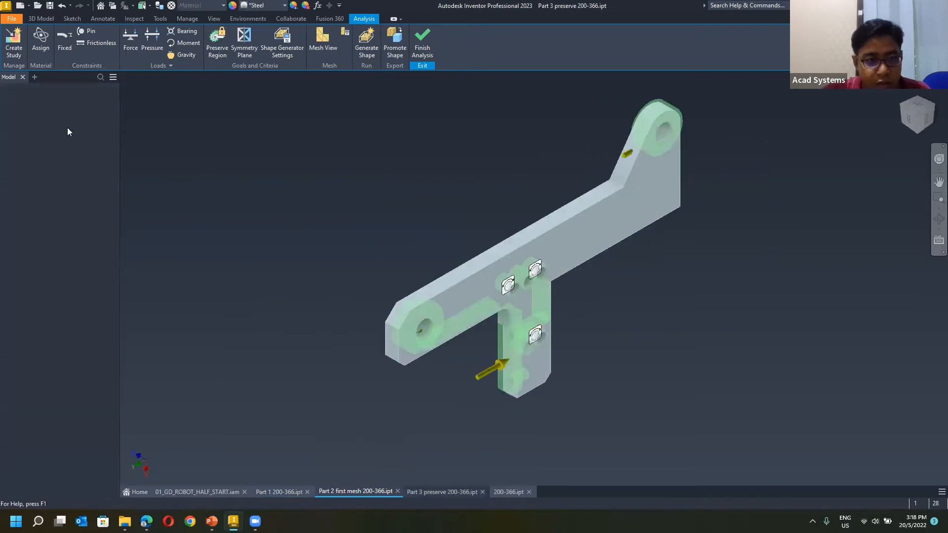
click(38, 164)
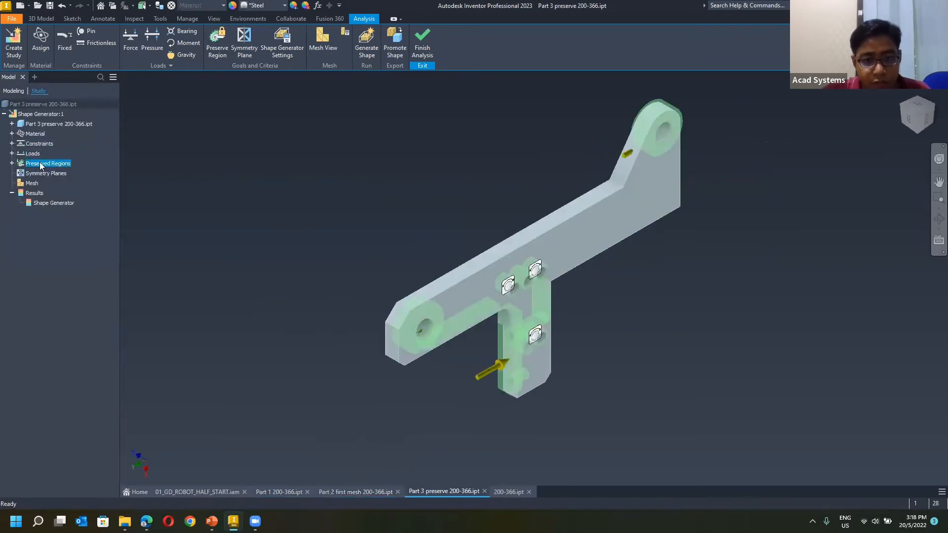
shift+middle_drag(253, 196, 229, 188)
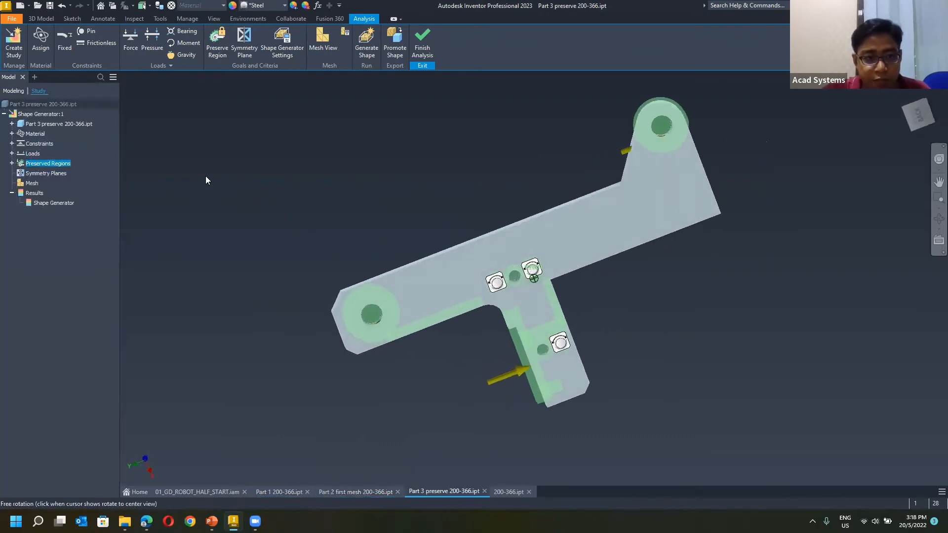
scroll(481, 361, up, 5)
scroll(481, 361, down, 4)
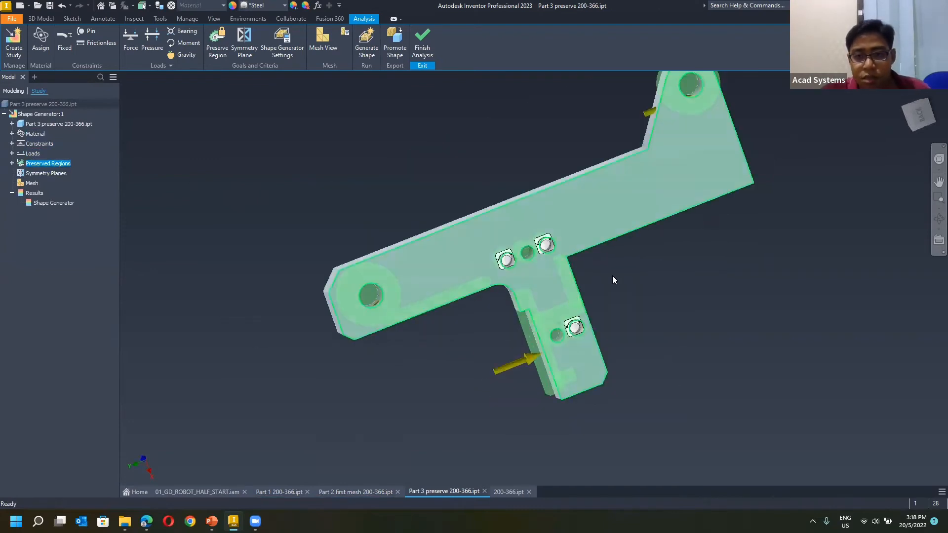
double_click(37, 204)
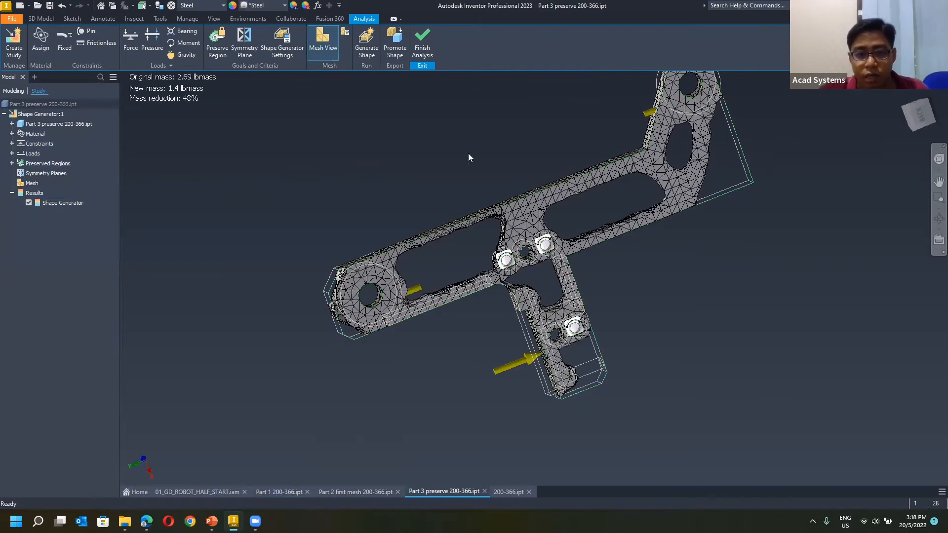
shift+middle_drag(491, 154, 542, 283)
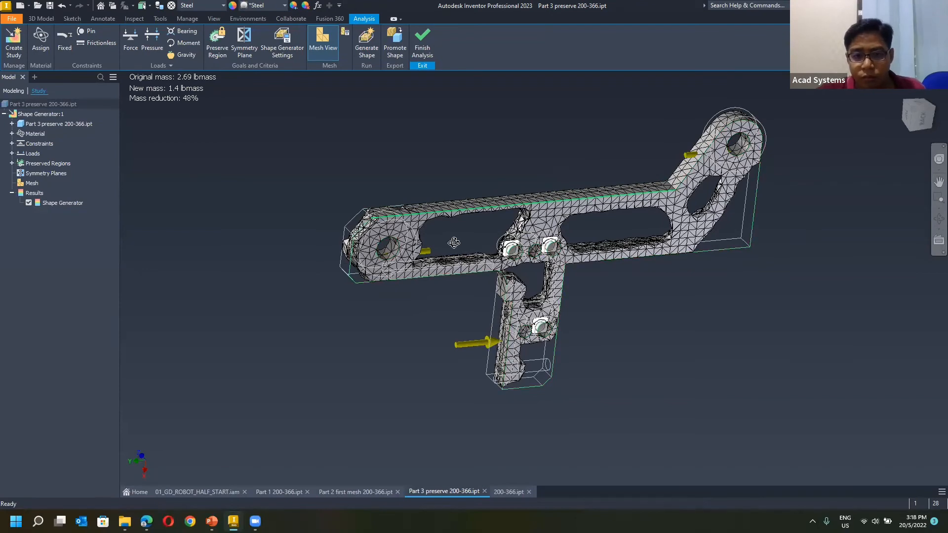
Inspect the Part 3 Shape Generator mesh closely around the leg junction, the holes and the arm's openings.
mouse_move(395, 250)
shift+middle_down()
mouse_move(412, 269)
mouse_move(434, 243)
mouse_move(547, 311)
mouse_move(444, 239)
mouse_move(458, 232)
mouse_move(425, 192)
mouse_move(478, 192)
mouse_move(449, 212)
mouse_move(482, 217)
mouse_move(470, 236)
mouse_move(380, 202)
shift+middle_up()
scroll(388, 208, up, 6)
shift+middle_drag(692, 247, 519, 214)
shift+middle_drag(419, 229, 296, 219)
scroll(339, 225, up, 3)
scroll(342, 224, down, 5)
scroll(343, 224, down, 5)
scroll(321, 220, up, 3)
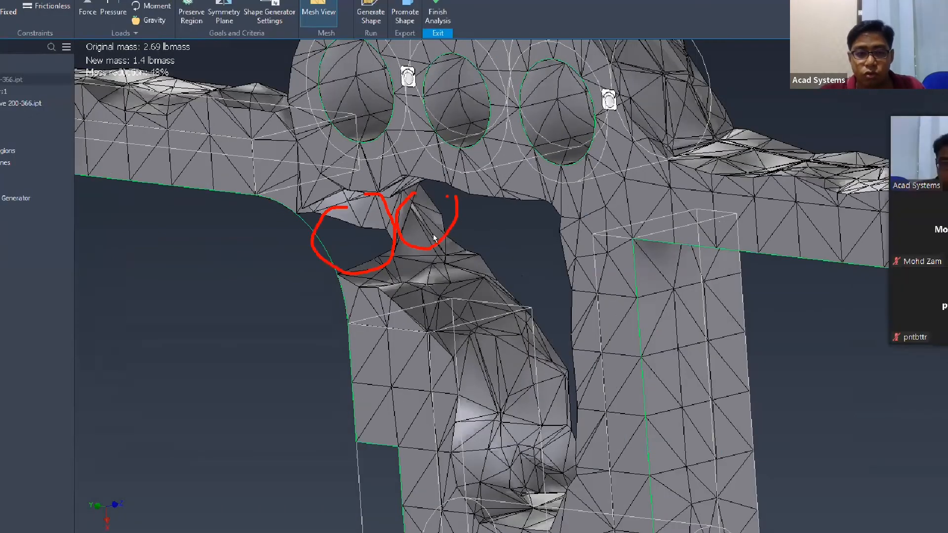
scroll(395, 210, up, 3)
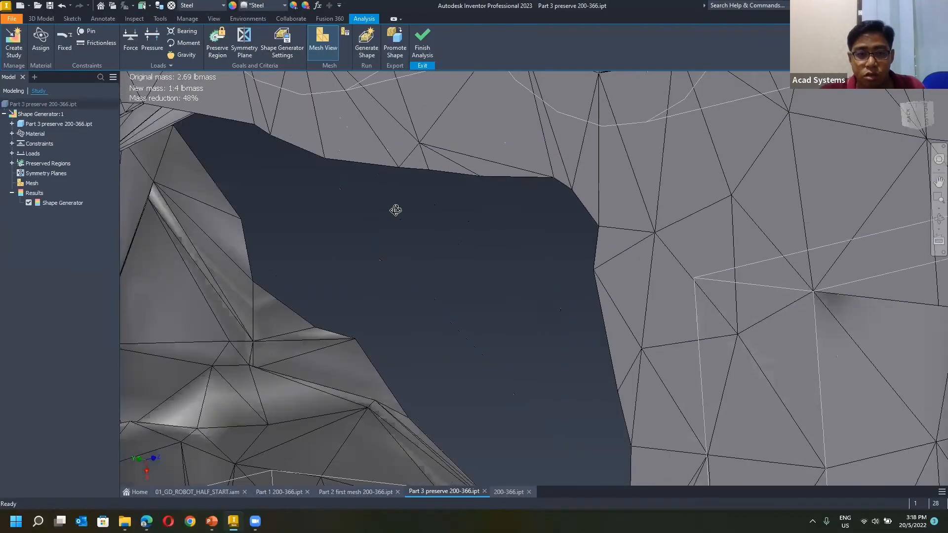
scroll(523, 210, down, 10)
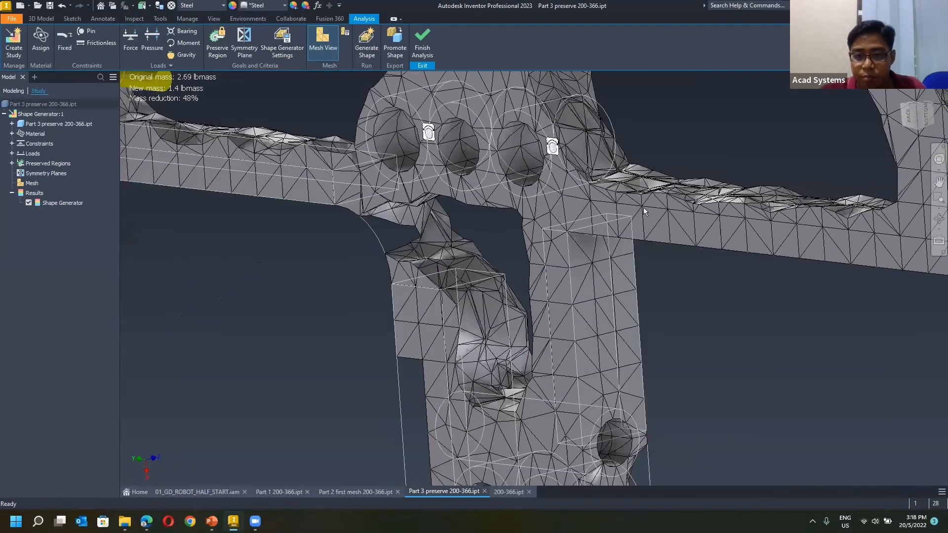
scroll(535, 215, down, 2)
shift+middle_drag(372, 216, 417, 295)
mouse_move(675, 243)
shift+middle_down()
mouse_move(708, 201)
mouse_move(917, 114)
shift+middle_up()
click(917, 118)
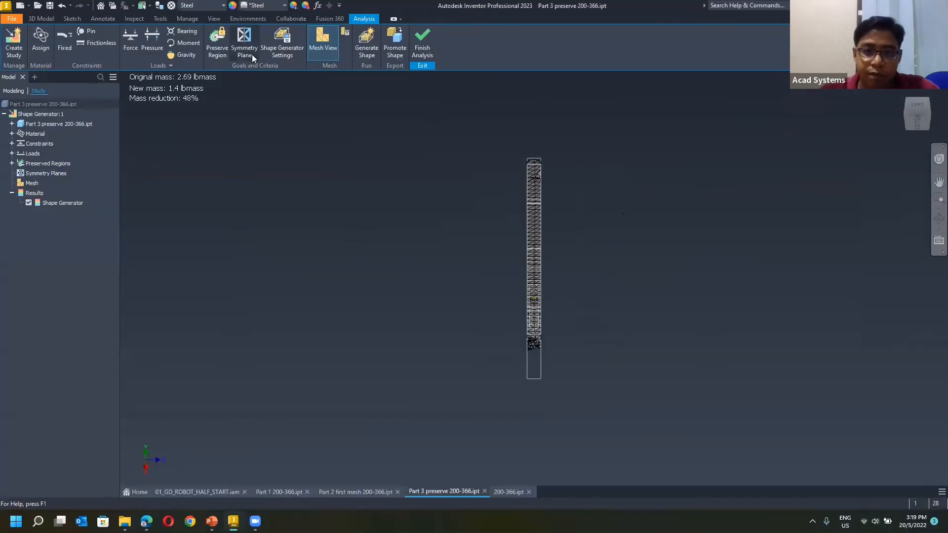
click(249, 55)
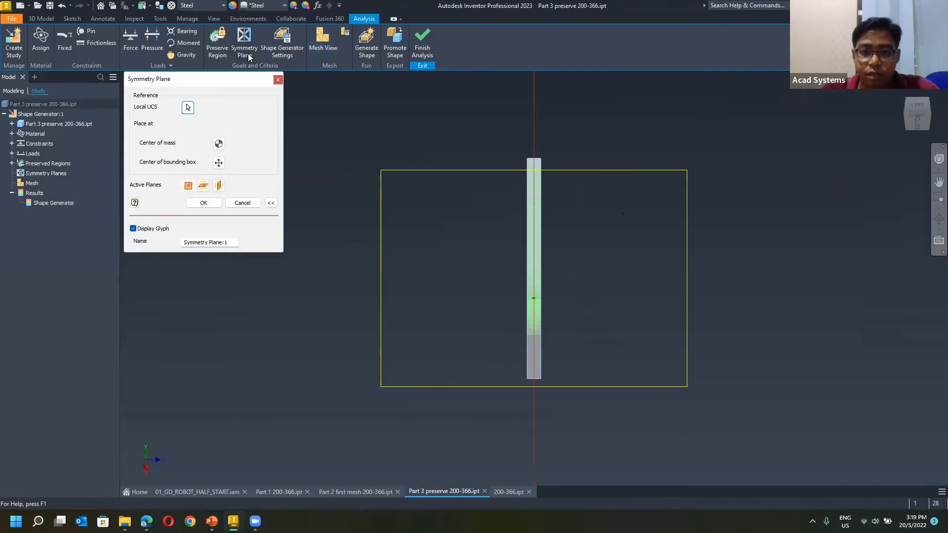
drag(918, 116, 940, 107)
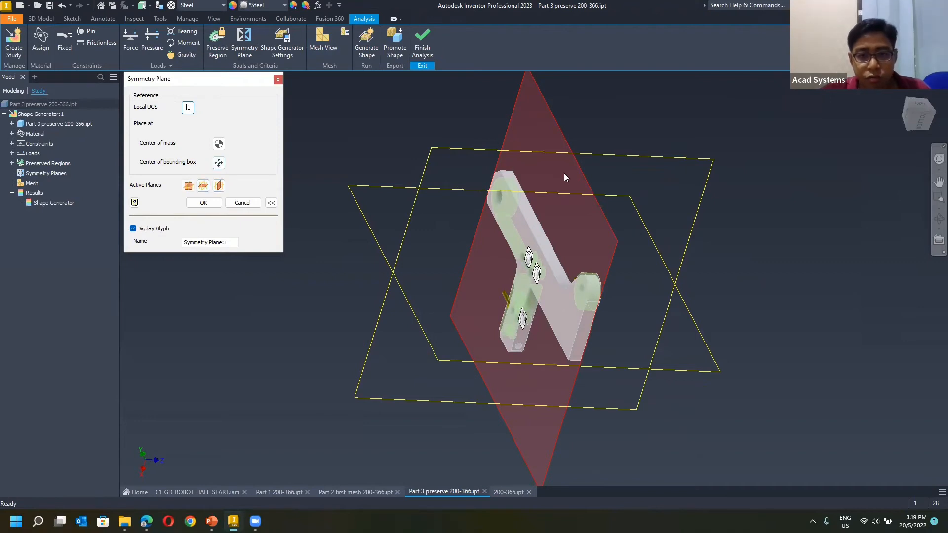
shift+middle_drag(543, 191, 474, 203)
click(219, 186)
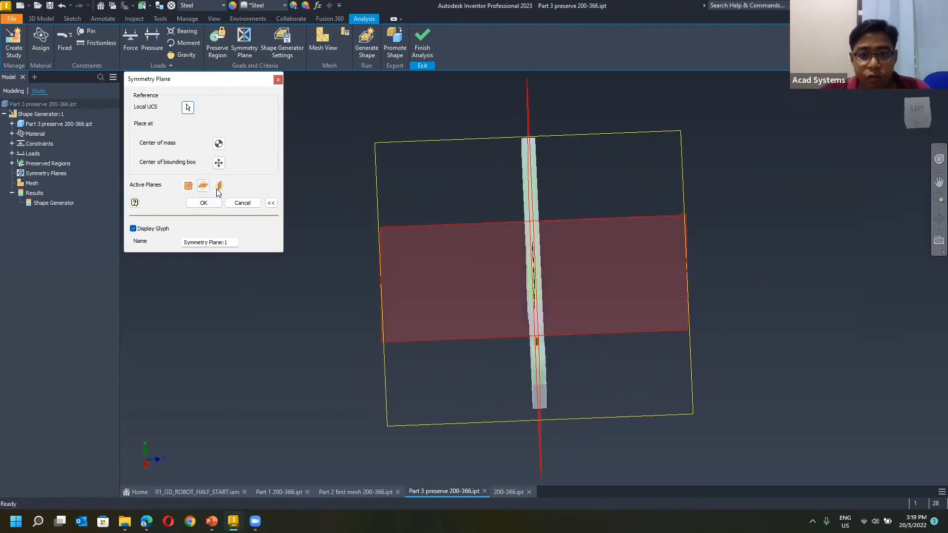
click(203, 186)
click(203, 186)
mouse_move(346, 200)
shift+middle_down()
mouse_move(350, 212)
mouse_move(339, 210)
shift+middle_up()
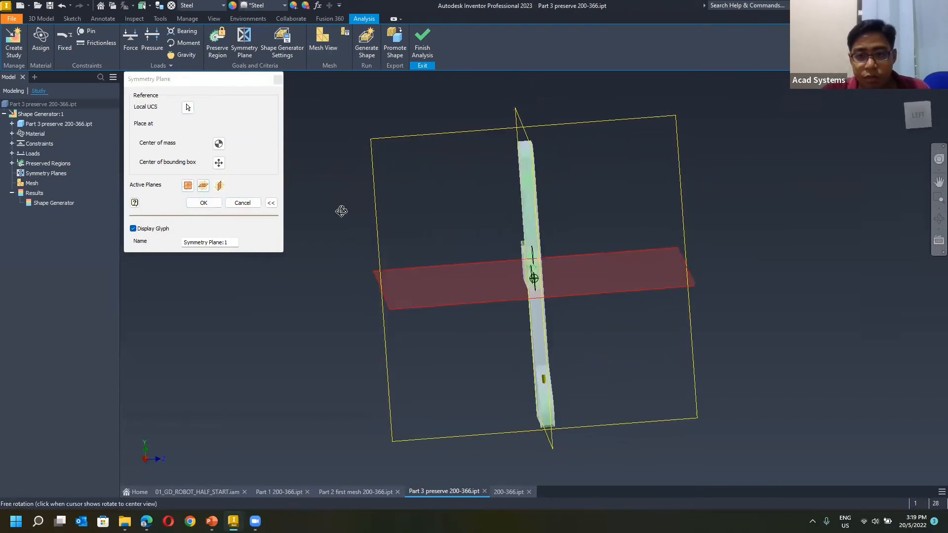
key(ctrl+1)
mouse_move(504, 144)
mouse_down()
mouse_move(533, 245)
mouse_move(546, 242)
mouse_up()
drag(531, 367, 549, 469)
drag(521, 404, 532, 370)
key(Escape)
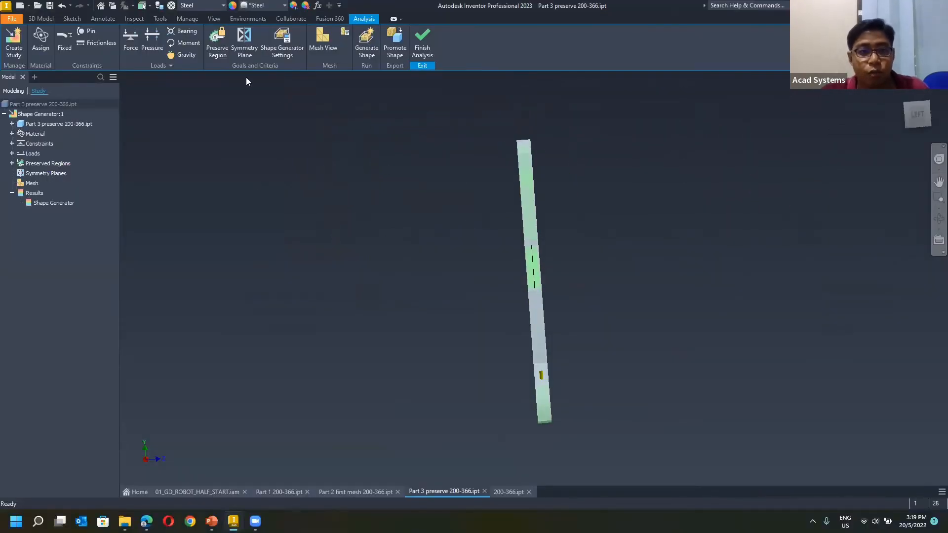
Add a symmetry plane at the middle of the arm's thickness, parallel to its flat faces, and list the study's symmetry planes.
click(245, 50)
shift+middle_drag(327, 192, 399, 173)
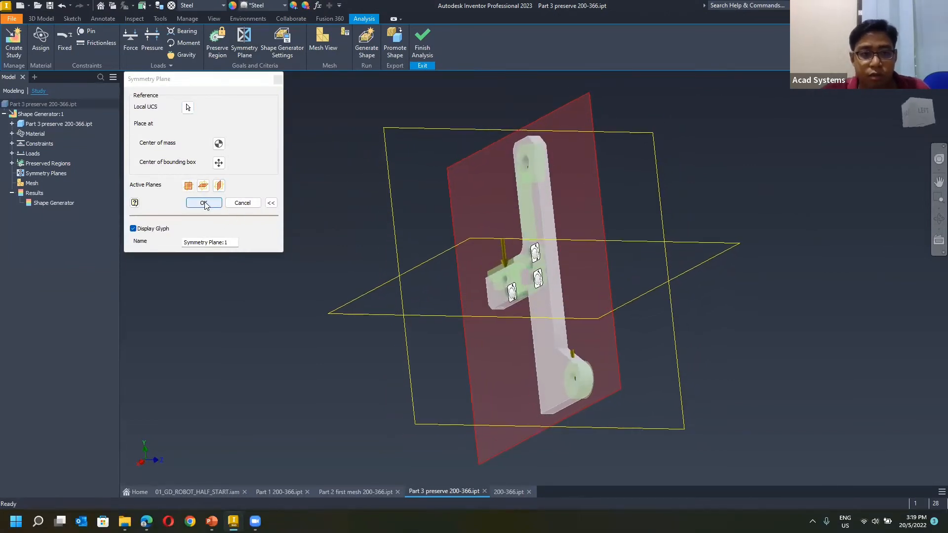
click(203, 203)
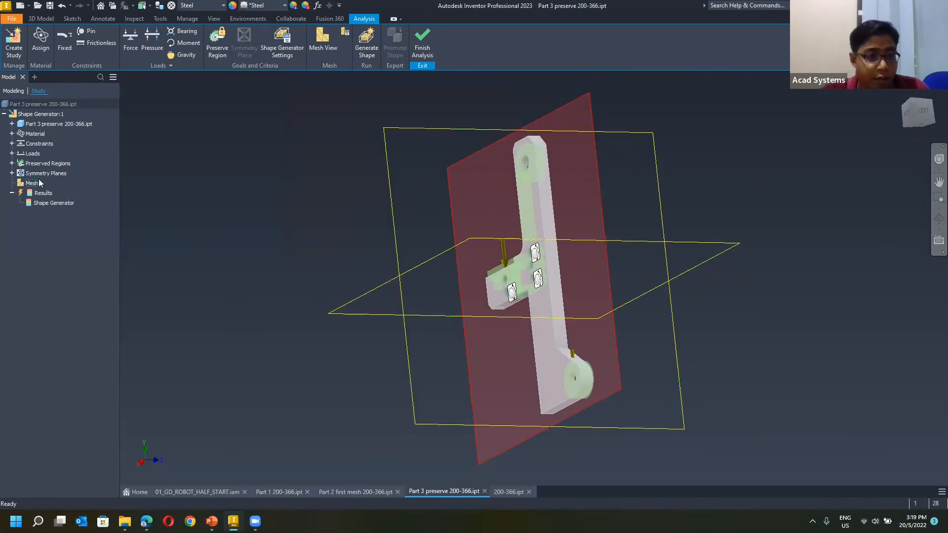
click(11, 174)
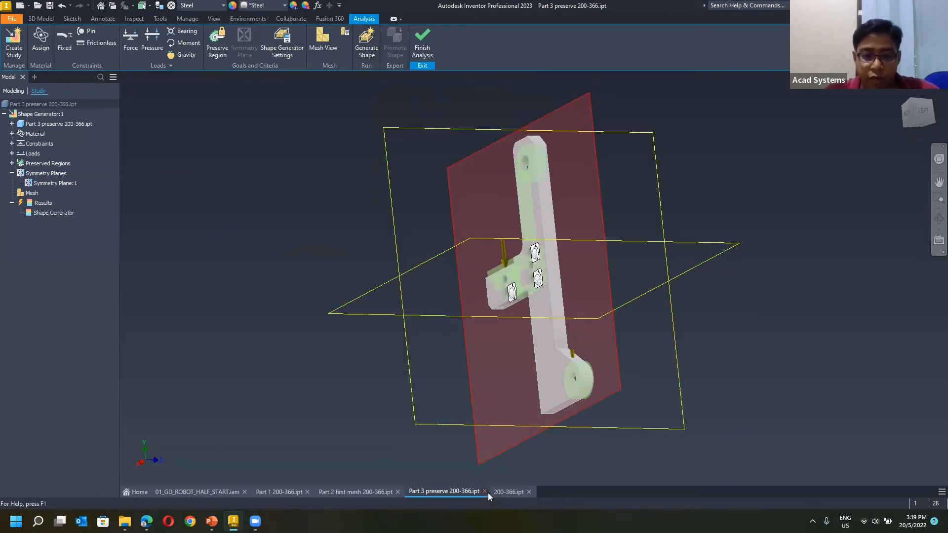
Switch to 200-366.ipt, display its Shape Generator result and examine the mesh around the arm and leg.
click(509, 491)
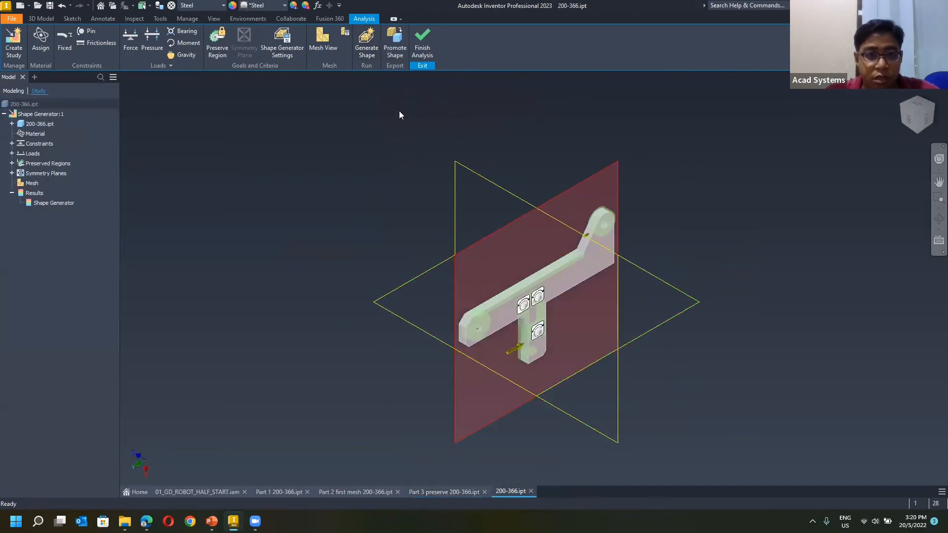
double_click(50, 203)
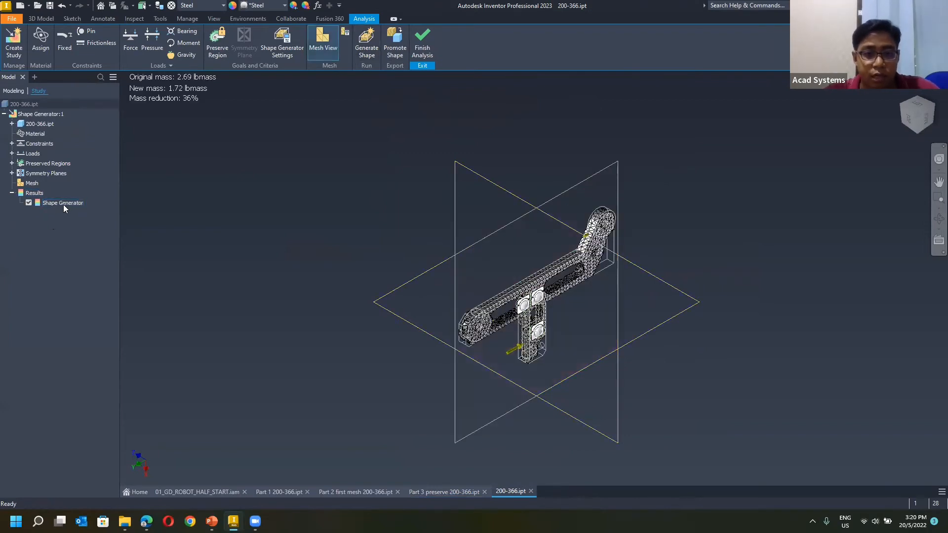
scroll(565, 309, up, 2)
scroll(445, 280, down, 5)
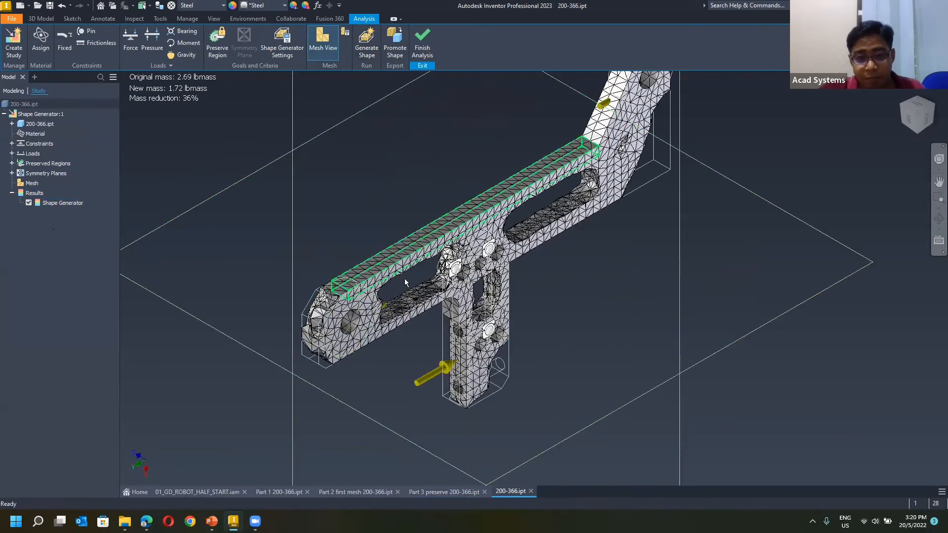
shift+middle_drag(402, 277, 565, 303)
scroll(646, 410, up, 4)
shift+middle_drag(590, 395, 627, 373)
middle_drag(481, 349, 447, 336)
shift+middle_drag(332, 308, 757, 164)
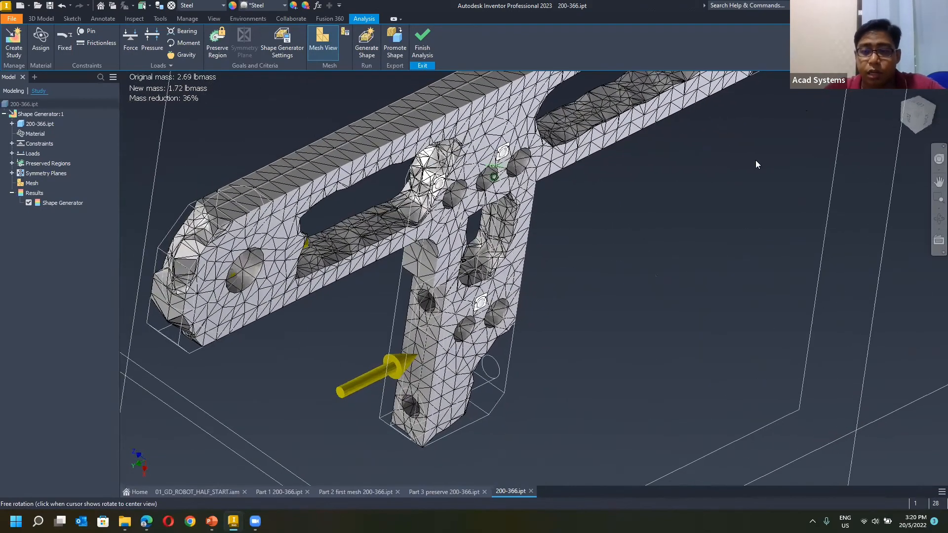
scroll(756, 160, down, 1)
key(F6)
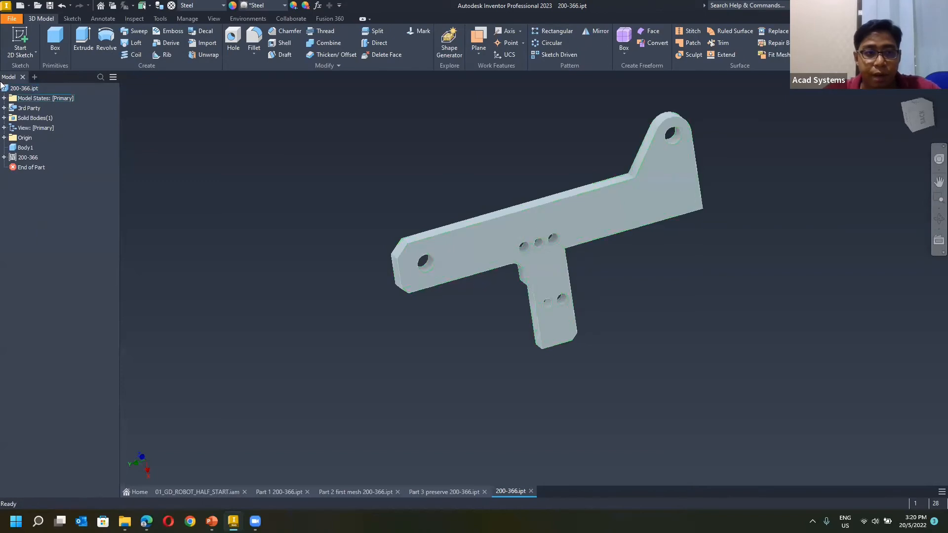
Reopen the Shape Generator study of 200-366.ipt to check its result, and finish the analysis.
click(449, 44)
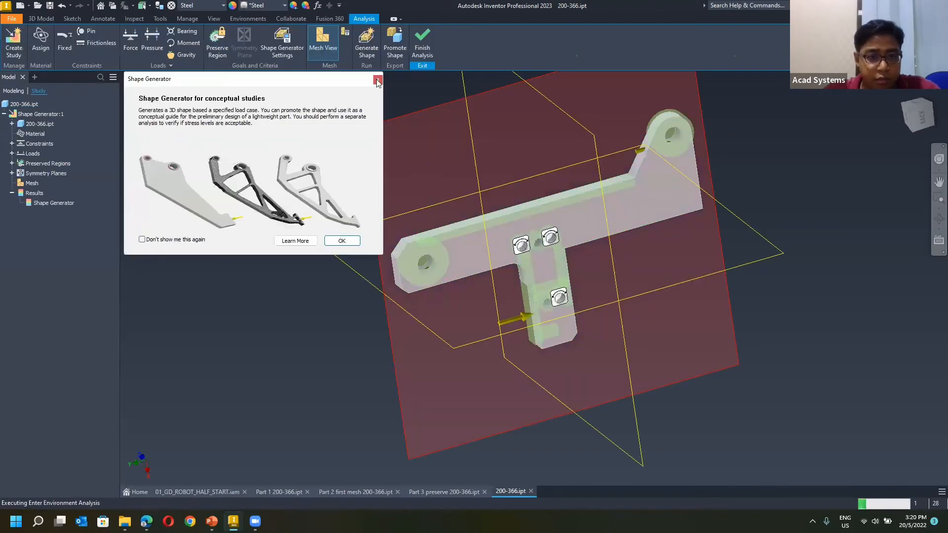
click(377, 81)
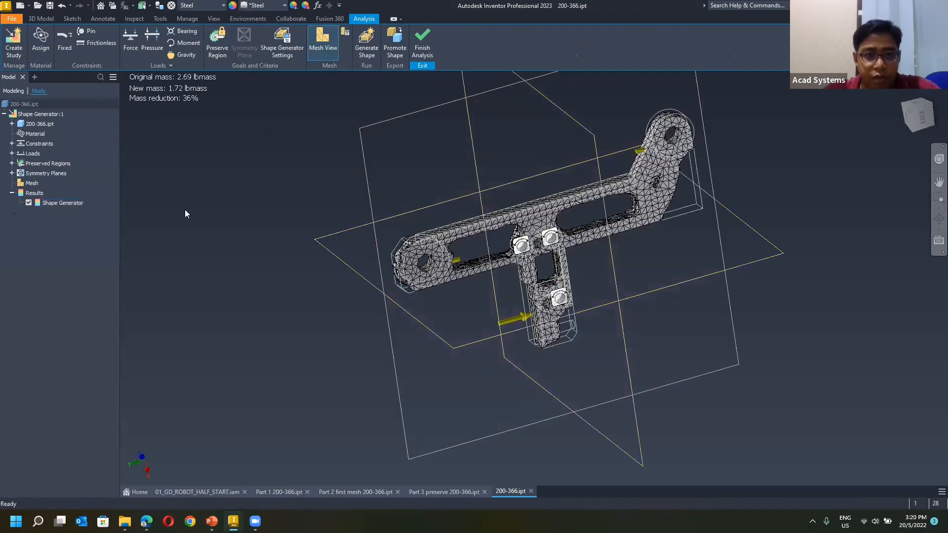
click(418, 55)
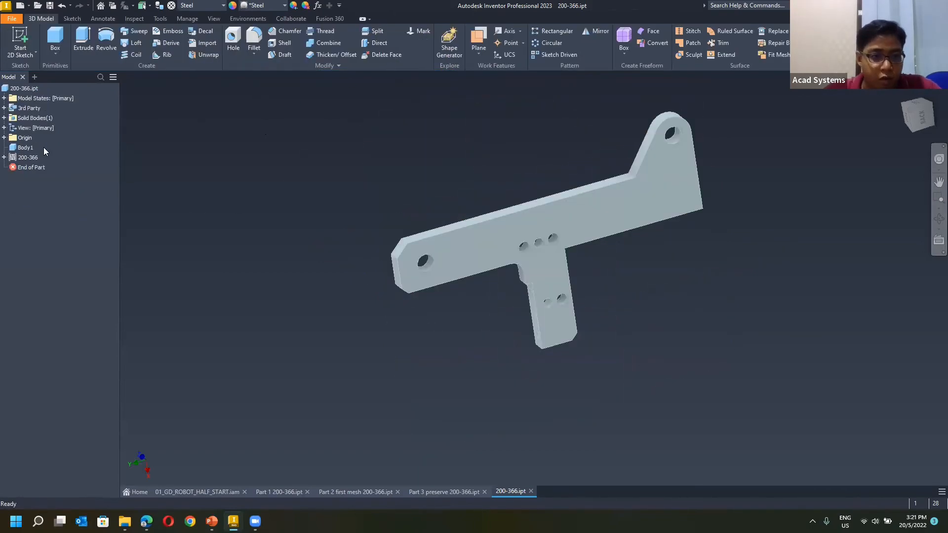
Delete the 200-366 mesh feature from the part and reopen its Shape Generator study.
right_click(24, 158)
click(50, 177)
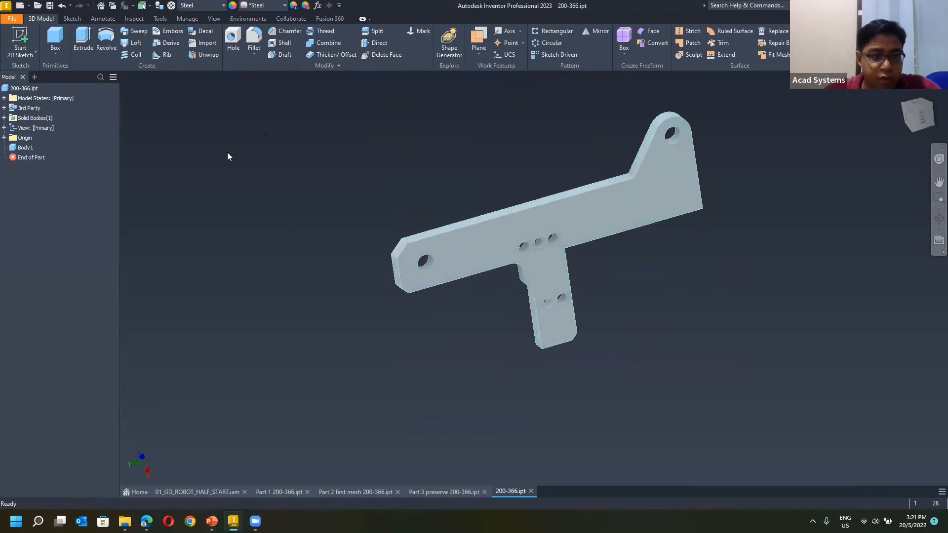
click(451, 43)
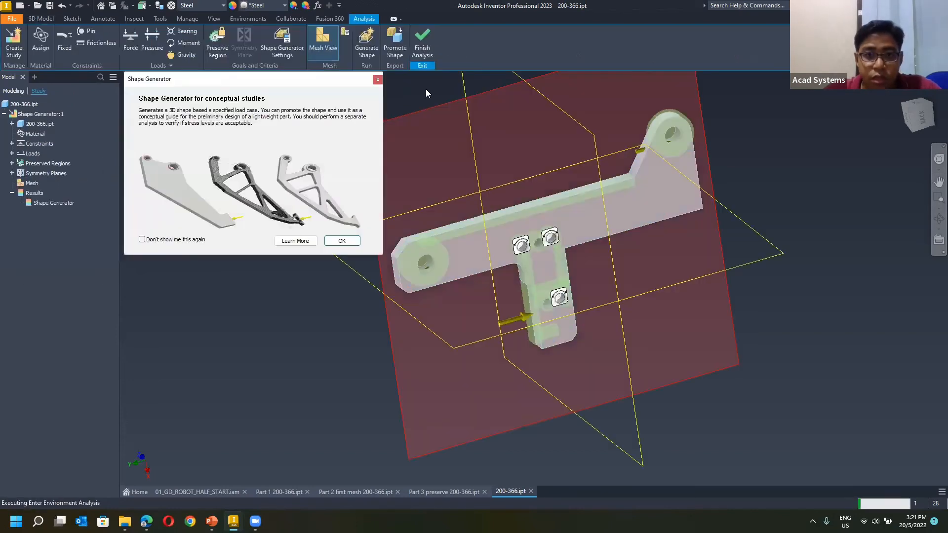
click(381, 78)
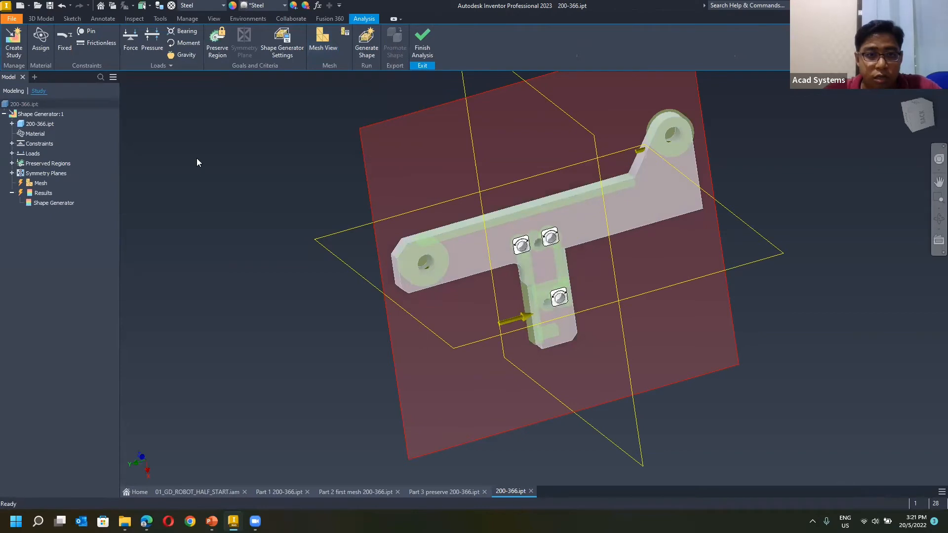
Review the study's mesh settings and generated shape, and undo the deletion of the 200-366 mesh feature.
double_click(28, 187)
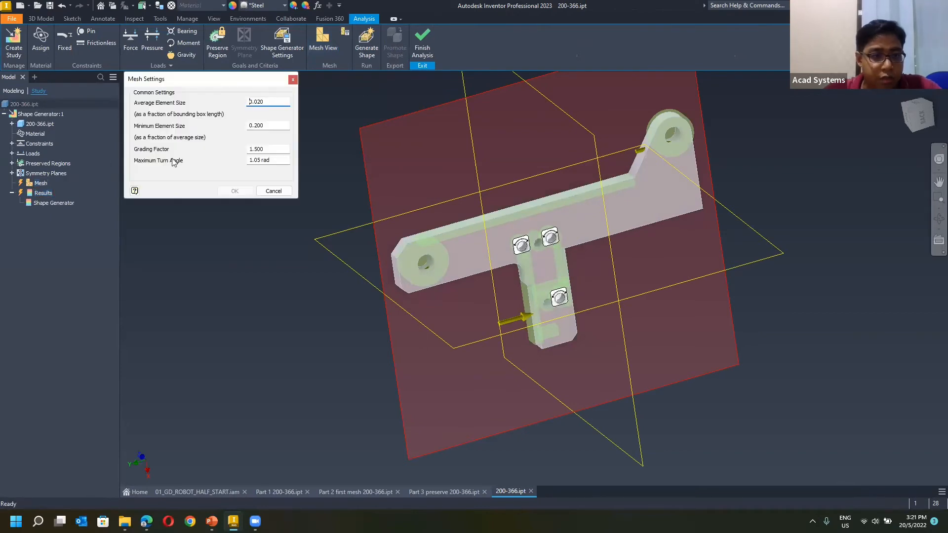
click(294, 79)
double_click(33, 204)
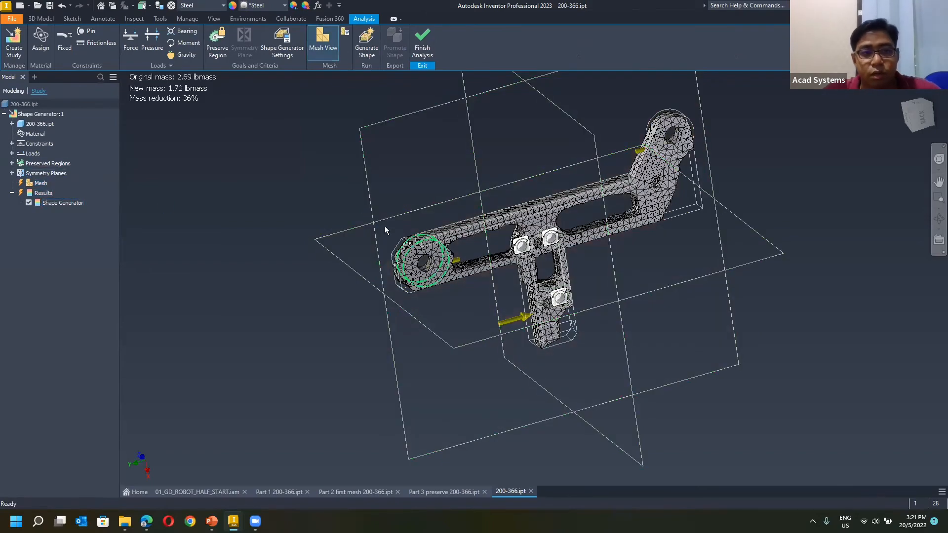
middle_drag(413, 209, 317, 260)
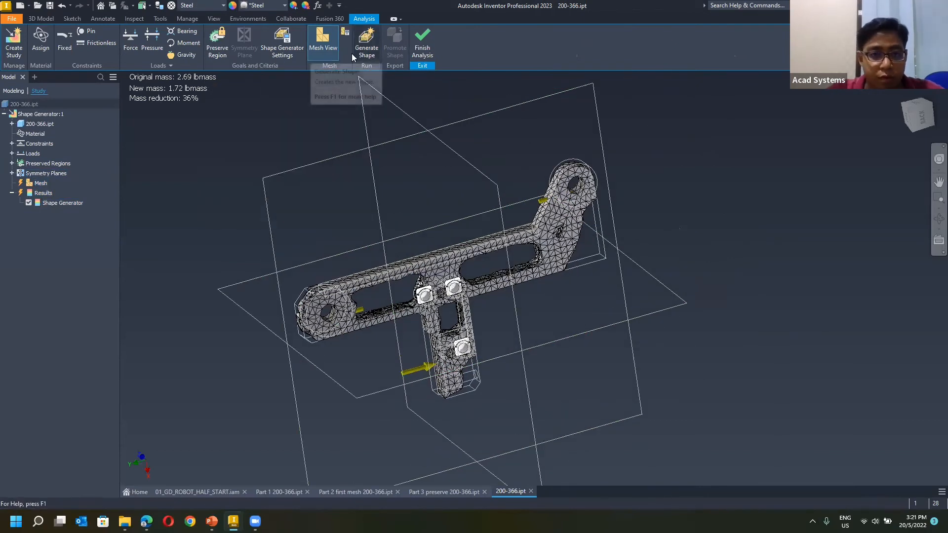
click(431, 55)
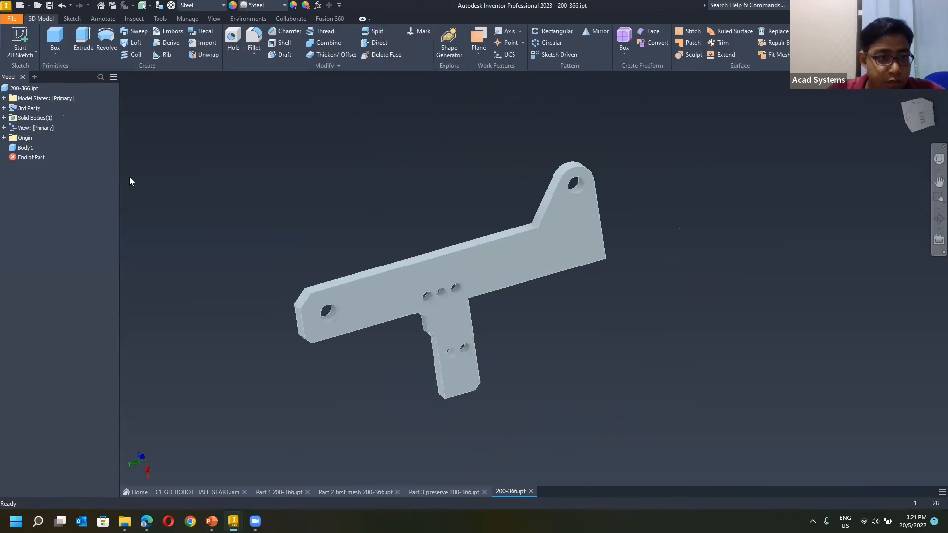
click(61, 7)
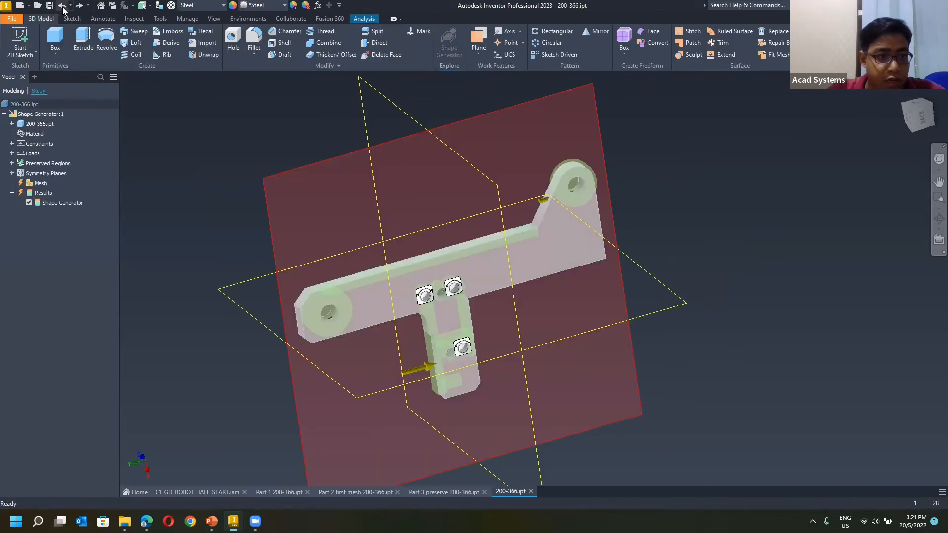
click(62, 7)
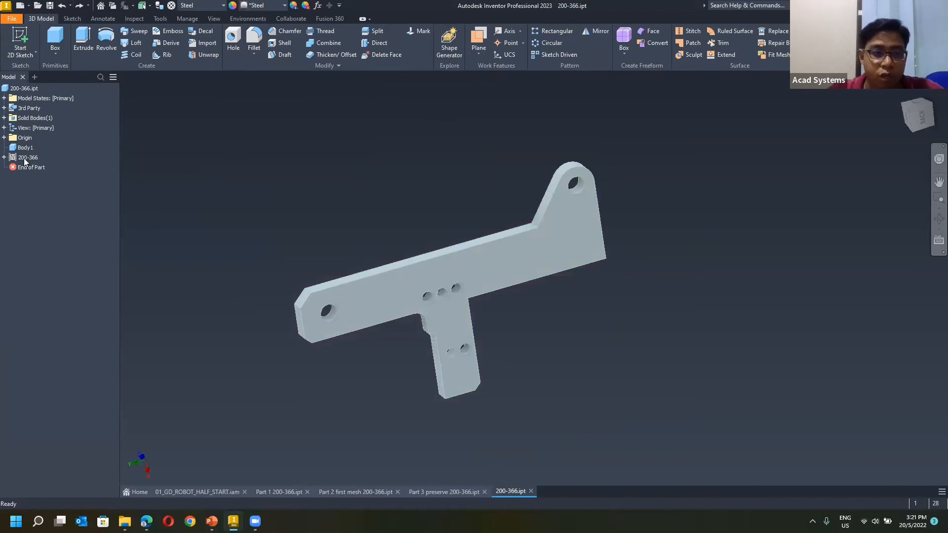
Make the 200-366 mesh feature visible over the solid arm and compare its outline with the body.
click(18, 157)
right_click(25, 157)
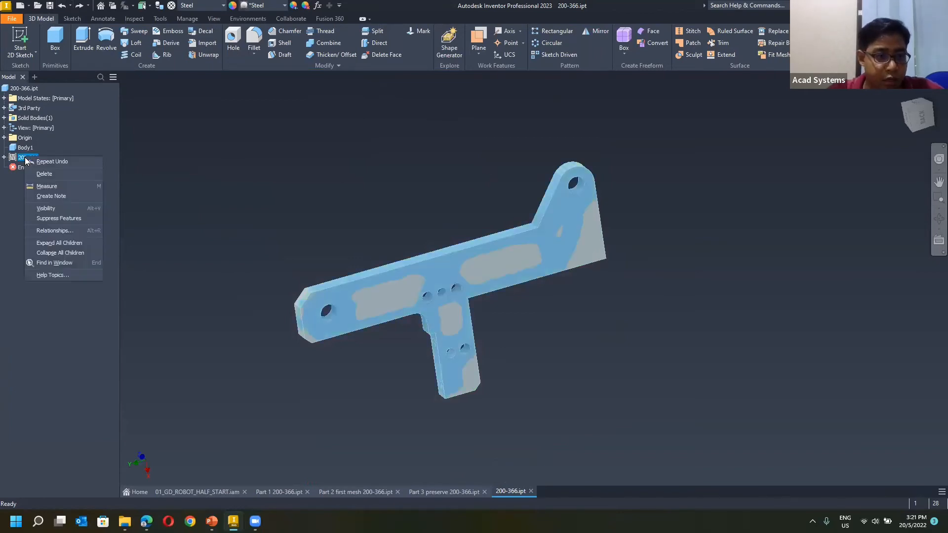
click(61, 208)
shift+middle_drag(406, 211, 541, 214)
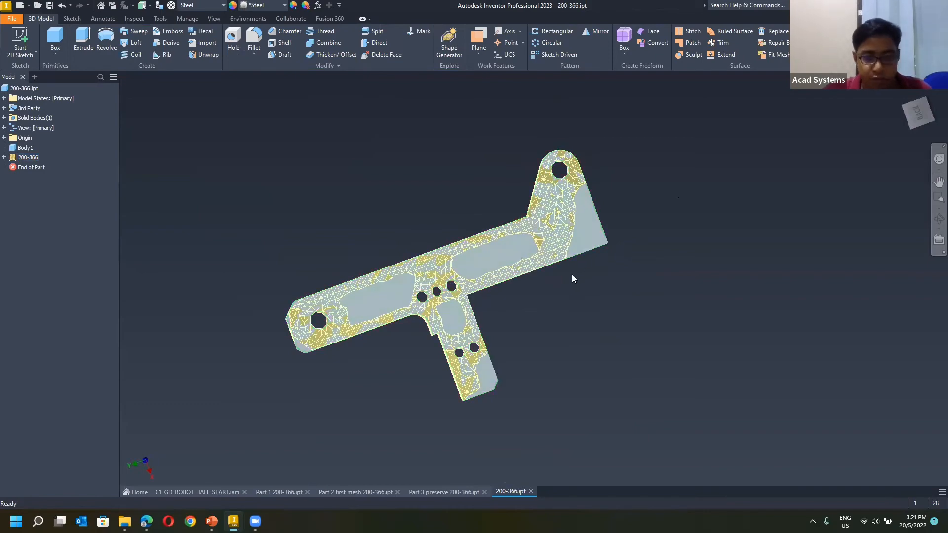
drag(590, 176, 602, 232)
mouse_move(487, 233)
mouse_down()
mouse_move(418, 257)
mouse_move(504, 243)
mouse_up()
mouse_move(312, 293)
mouse_down()
mouse_move(254, 322)
mouse_move(307, 299)
mouse_up()
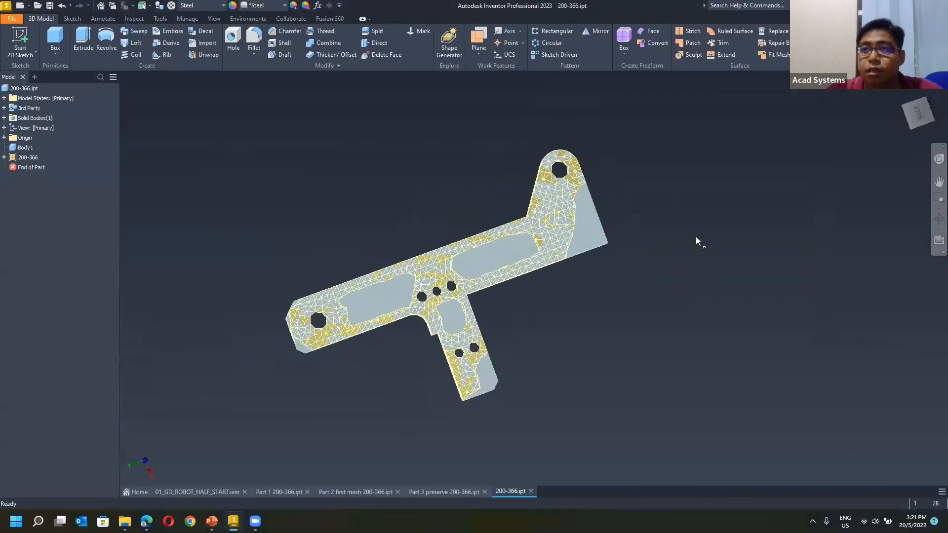
Start a 2D sketch on the arm's large flat face, seen squarely from the back with the mesh overlaid.
click(918, 119)
scroll(567, 250, down, 4)
middle_drag(571, 200, 494, 208)
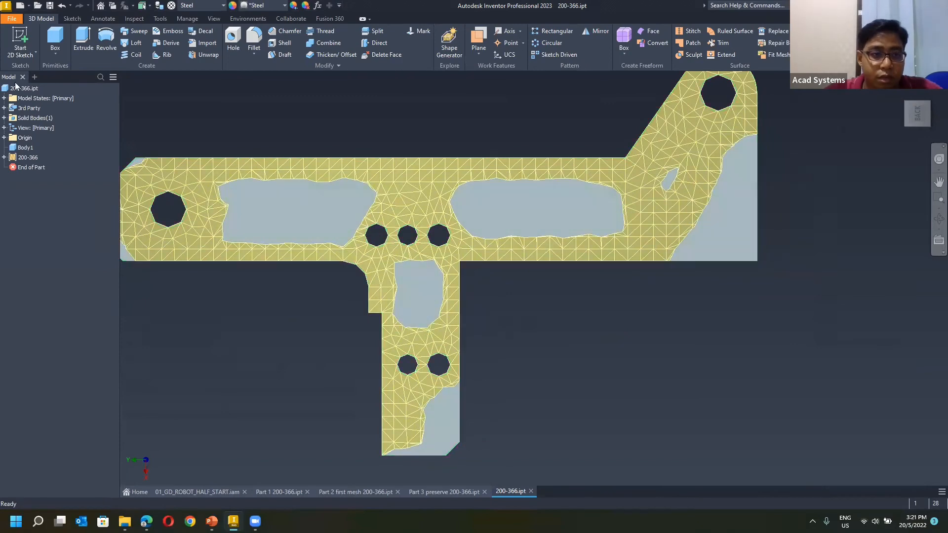
click(36, 51)
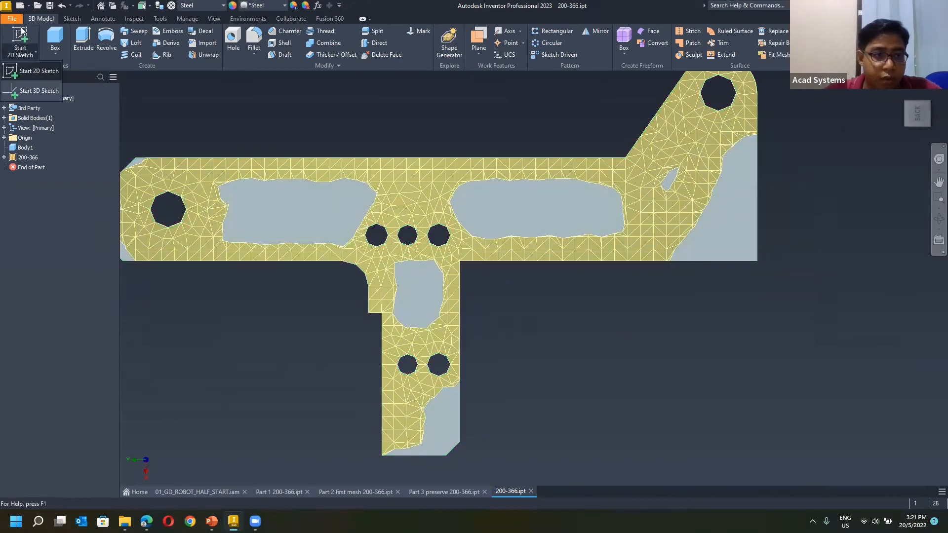
click(28, 70)
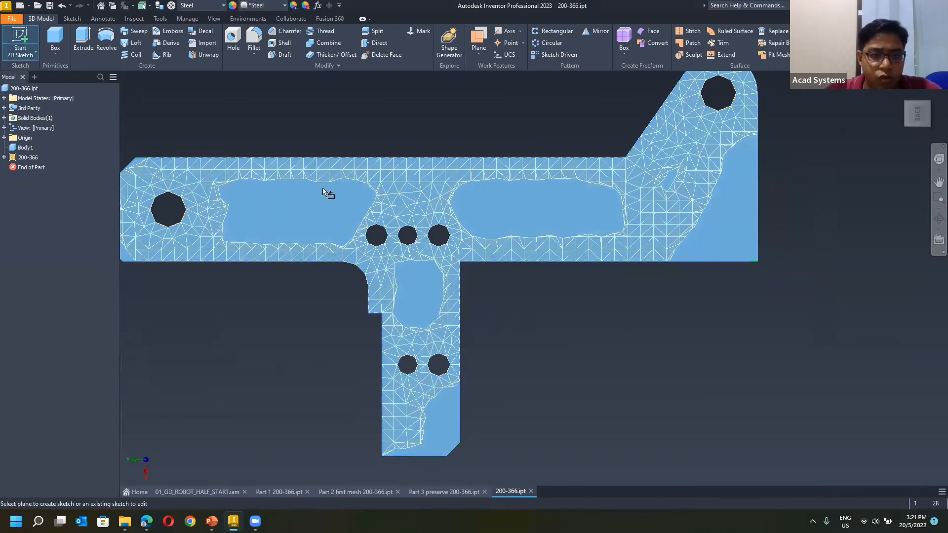
click(319, 196)
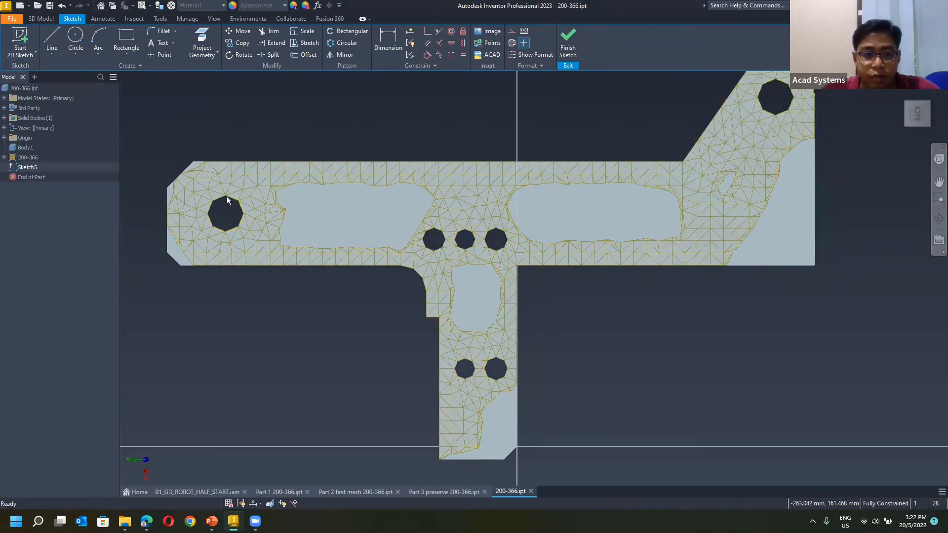
Sketch two concentric circles centred on the arm's left end hole, the outer one about 28 mm in radius.
click(75, 39)
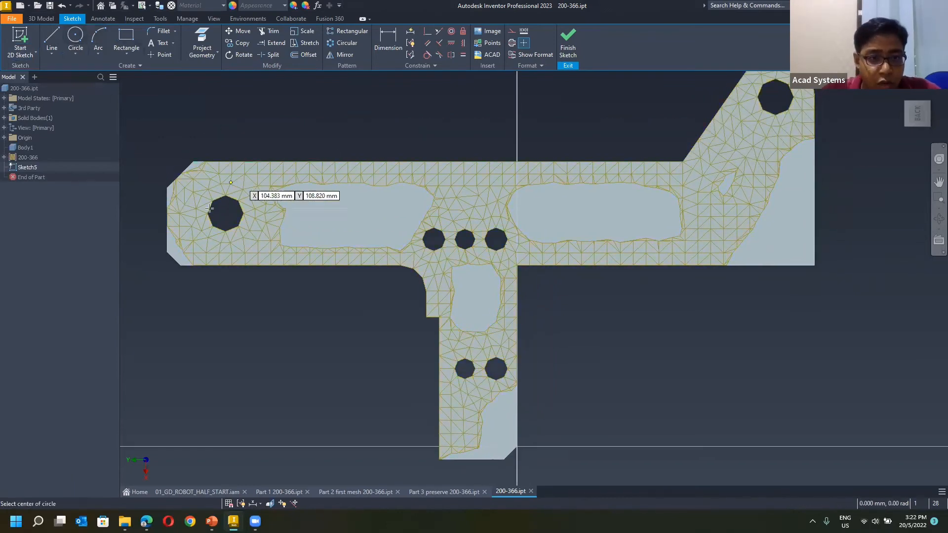
click(227, 214)
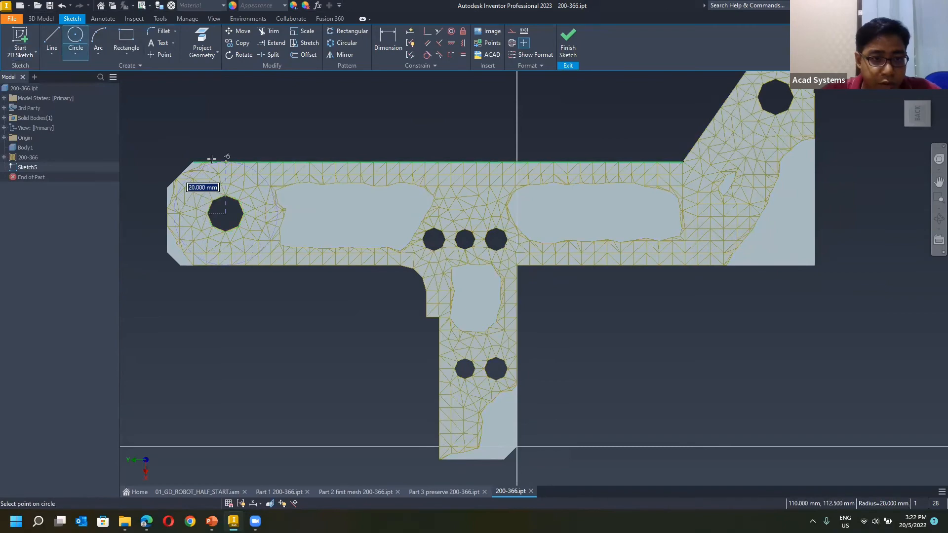
scroll(212, 155, down, 2)
scroll(260, 162, up, 3)
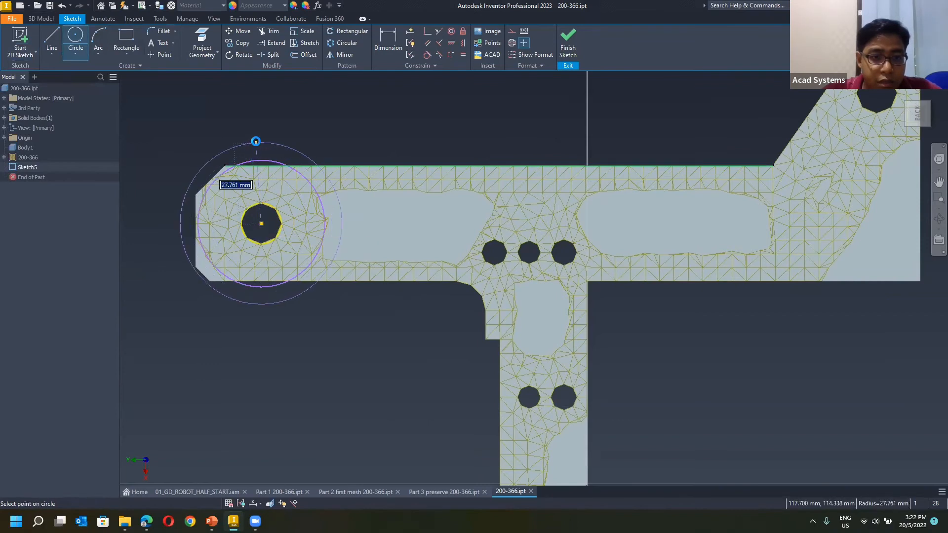
click(256, 143)
Draw a vertical line across both circles through their centre and trim away the circle halves facing the arm.
click(52, 38)
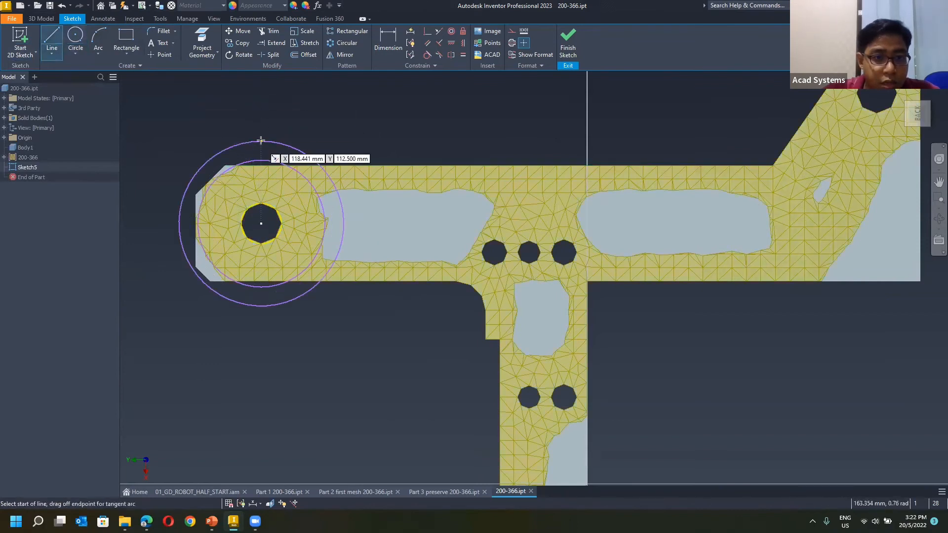
click(261, 142)
click(262, 307)
key(Escape)
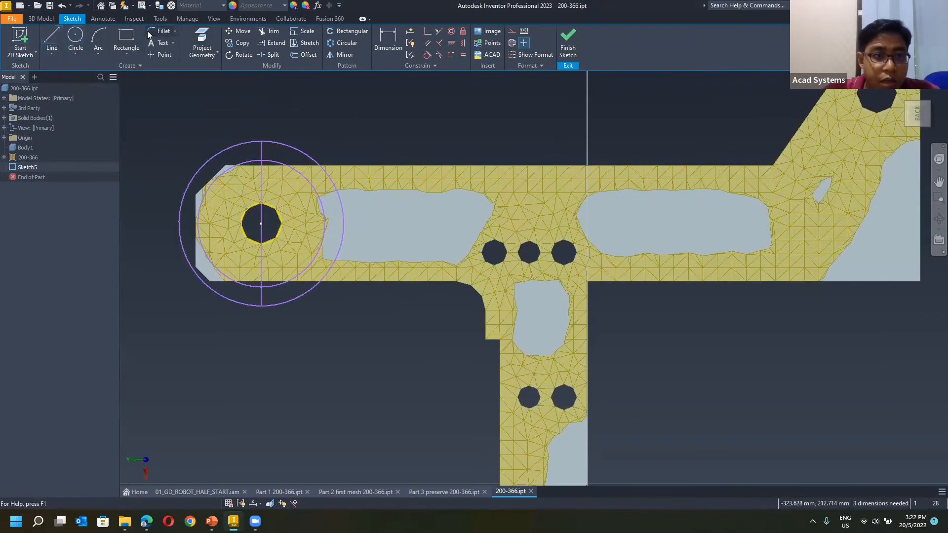
click(270, 31)
drag(315, 128, 319, 300)
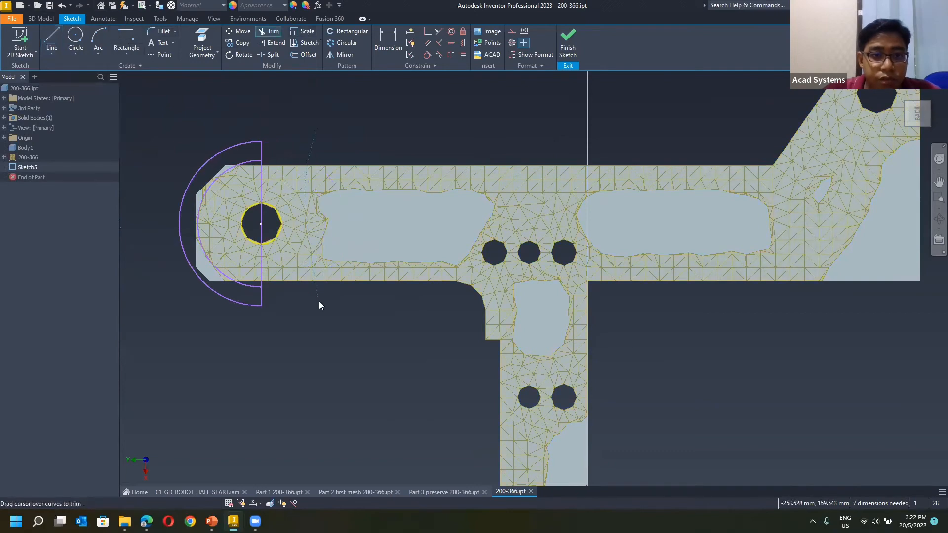
Sketch one rectangle inside the mesh opening on the left of the arm and another inside the opening in the leg.
click(126, 39)
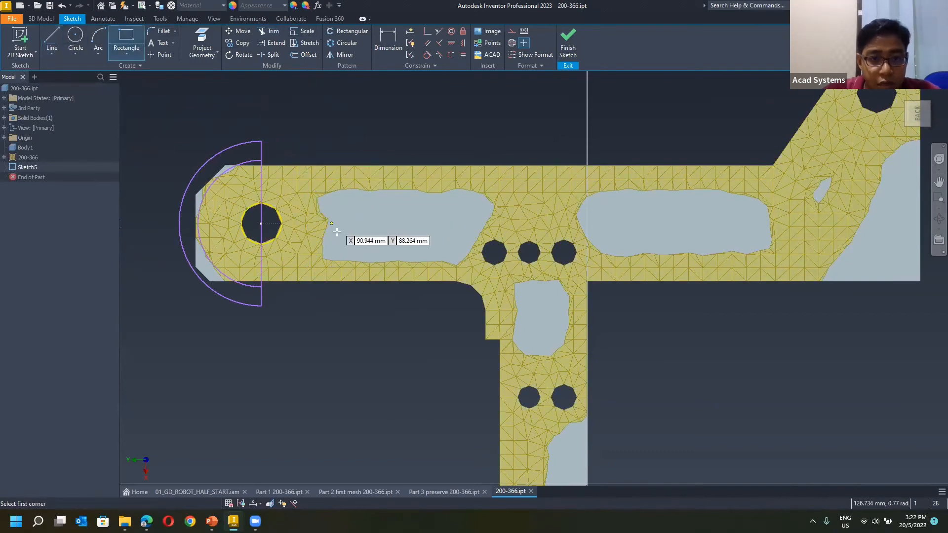
scroll(331, 237, down, 2)
scroll(331, 240, up, 3)
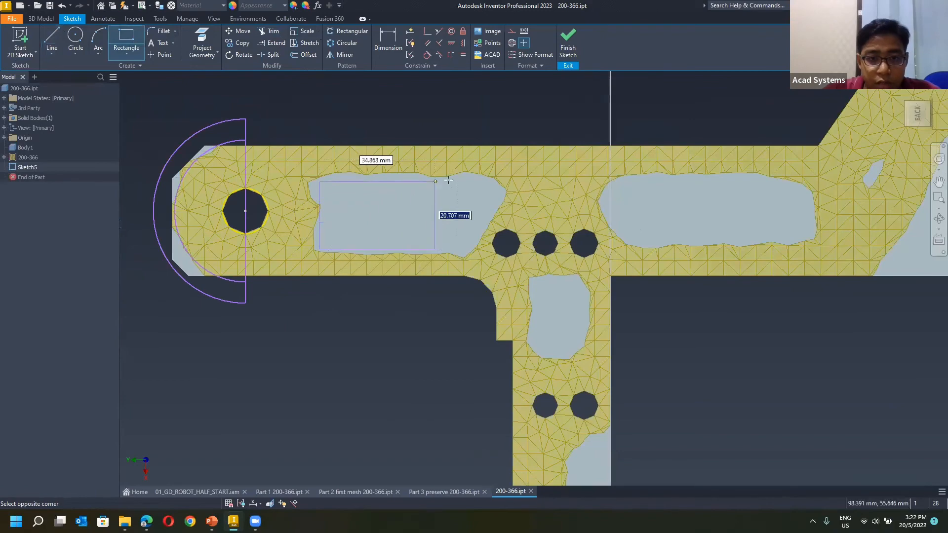
click(465, 177)
middle_drag(543, 327, 394, 301)
click(386, 252)
click(433, 327)
Sketch a closed polygon over the leg's lower right corner, following the mesh edge and extending outside the part.
middle_drag(476, 329, 482, 181)
click(52, 40)
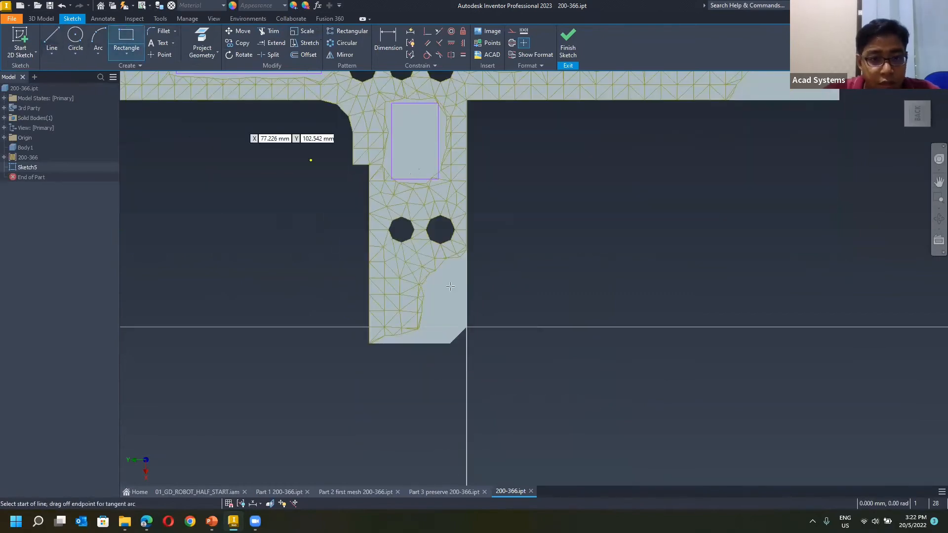
click(377, 352)
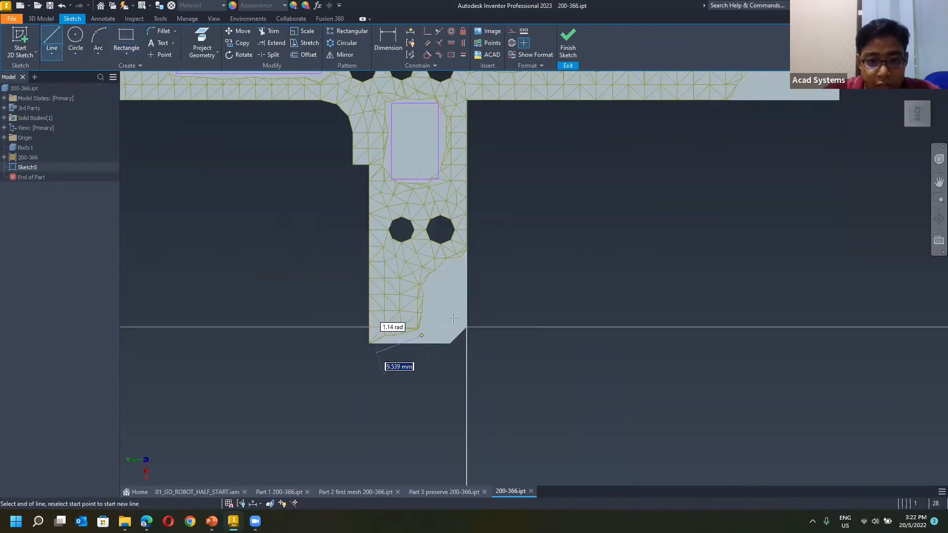
scroll(431, 330, down, 2)
scroll(429, 330, up, 5)
click(426, 330)
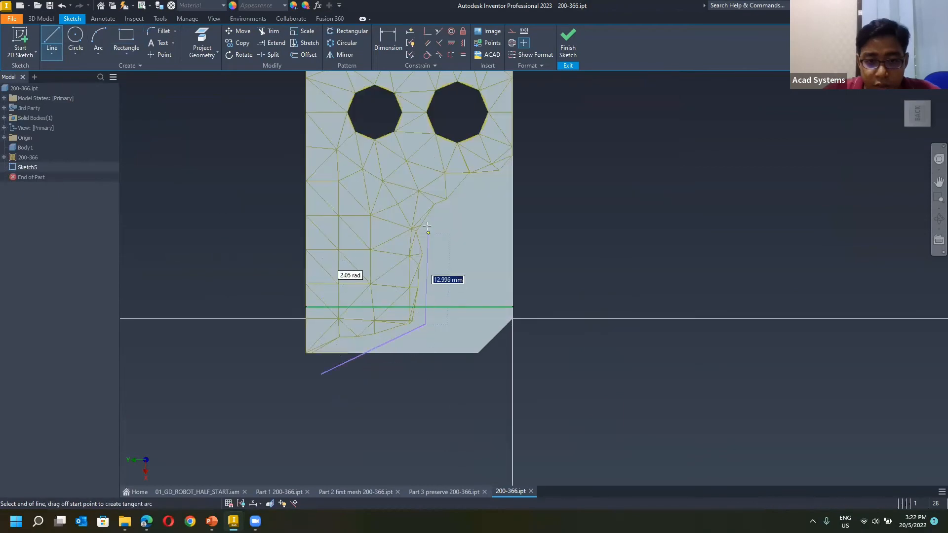
click(426, 220)
click(528, 159)
click(555, 387)
click(400, 418)
click(323, 374)
key(Escape)
scroll(591, 223, up, 5)
scroll(582, 208, down, 7)
middle_drag(494, 392, 484, 405)
scroll(483, 405, down, 4)
Sketch a rectangle inside the mesh opening on the right of the arm.
click(126, 38)
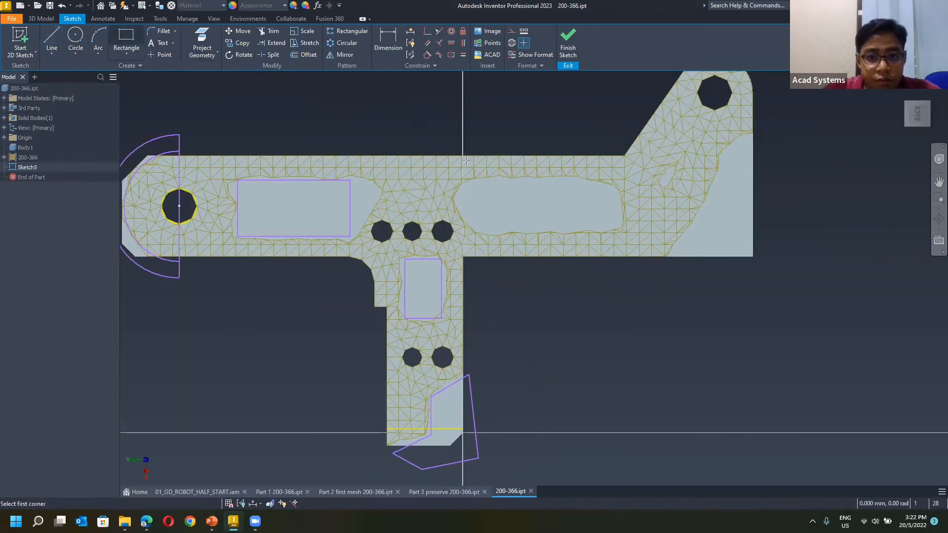
scroll(568, 222, up, 2)
click(472, 179)
click(612, 233)
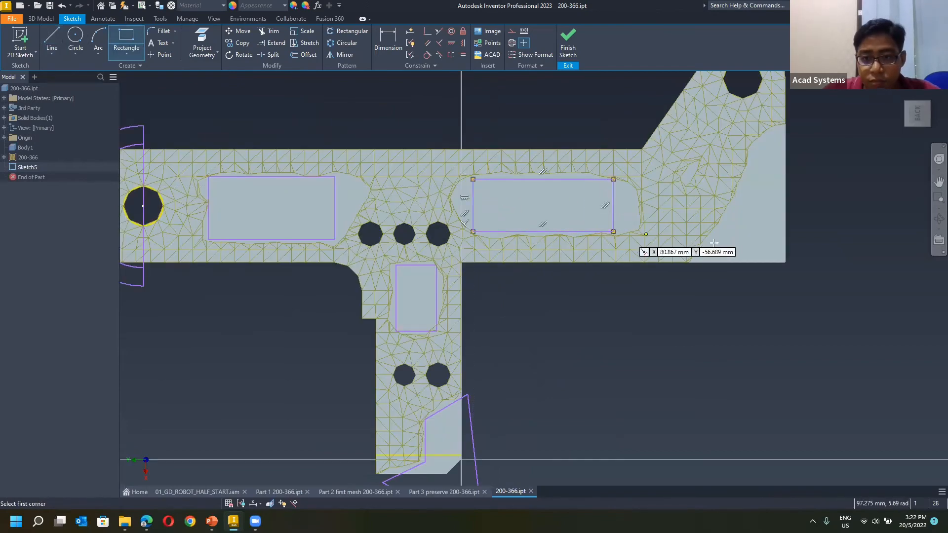
Sketch a closed triangle over the arm's lower right corner along the sloping mesh edge and finish the sketch.
middle_drag(612, 232, 473, 248)
click(48, 39)
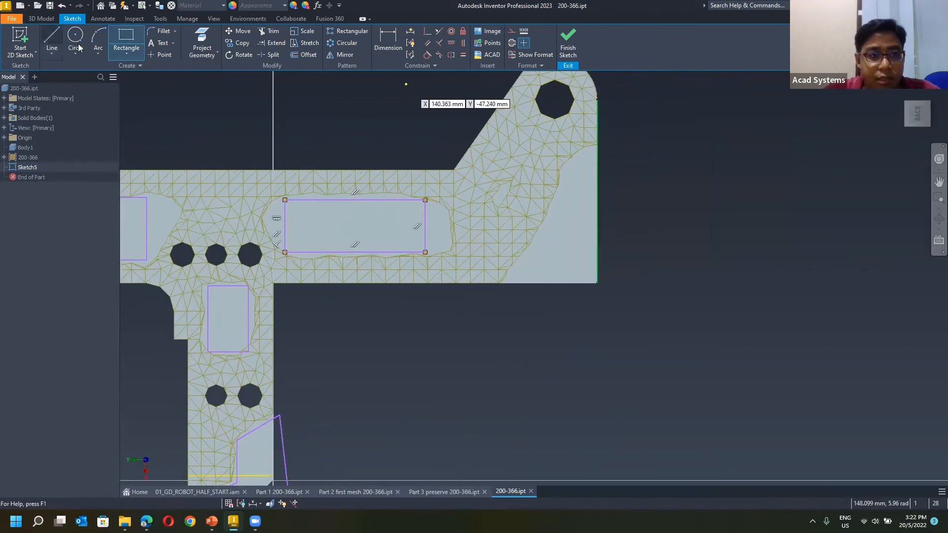
click(506, 295)
click(615, 126)
click(634, 319)
click(507, 295)
click(568, 43)
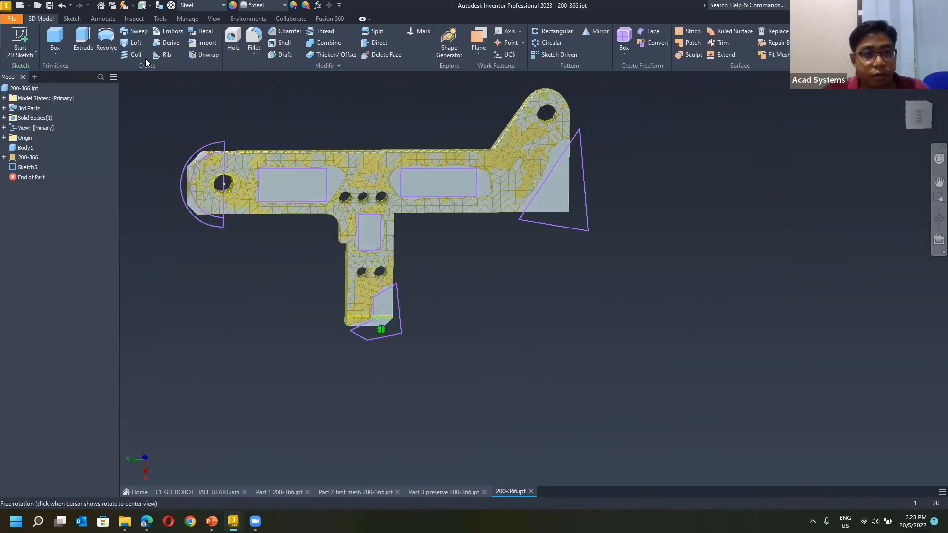
Cut all six closed sketch profiles through the full thickness of the arm with a Through All extrusion.
key(e)
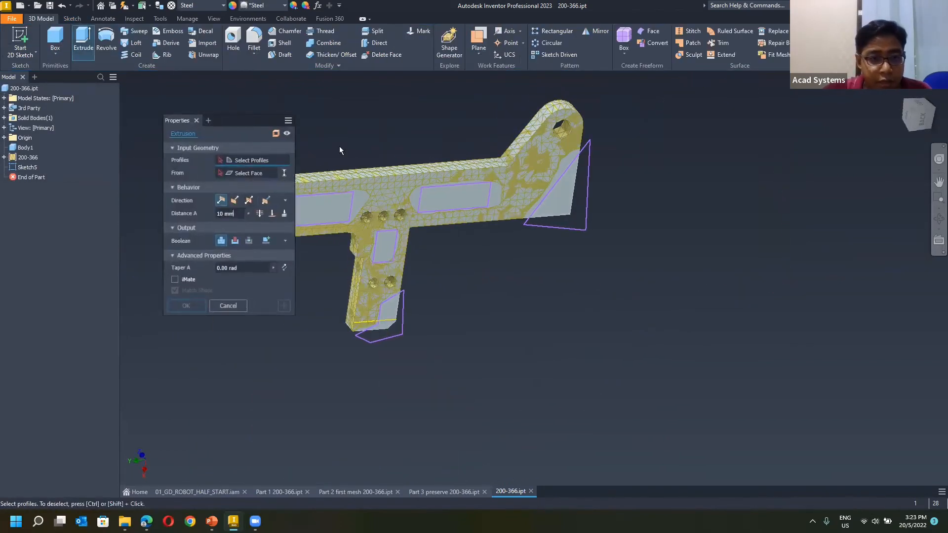
middle_drag(418, 196, 561, 240)
scroll(340, 217, up, 3)
click(366, 236)
click(538, 248)
middle_drag(545, 320, 396, 313)
click(671, 220)
scroll(753, 304, up, 4)
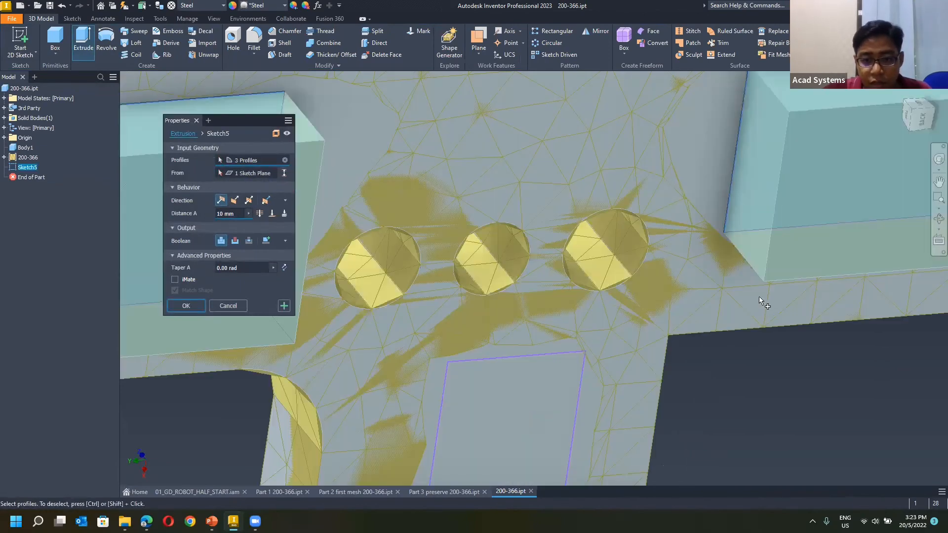
scroll(760, 291, down, 3)
scroll(499, 316, down, 3)
click(501, 348)
click(771, 288)
click(514, 447)
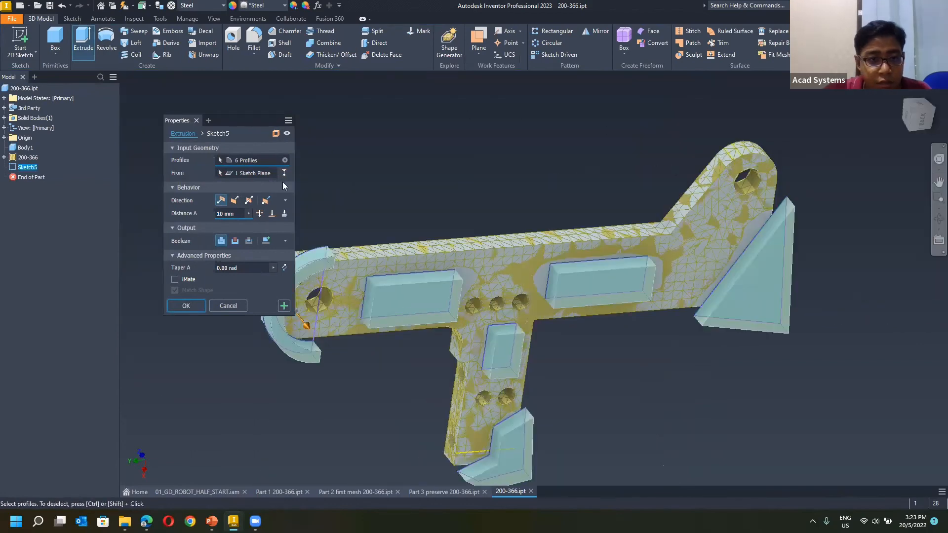
click(261, 213)
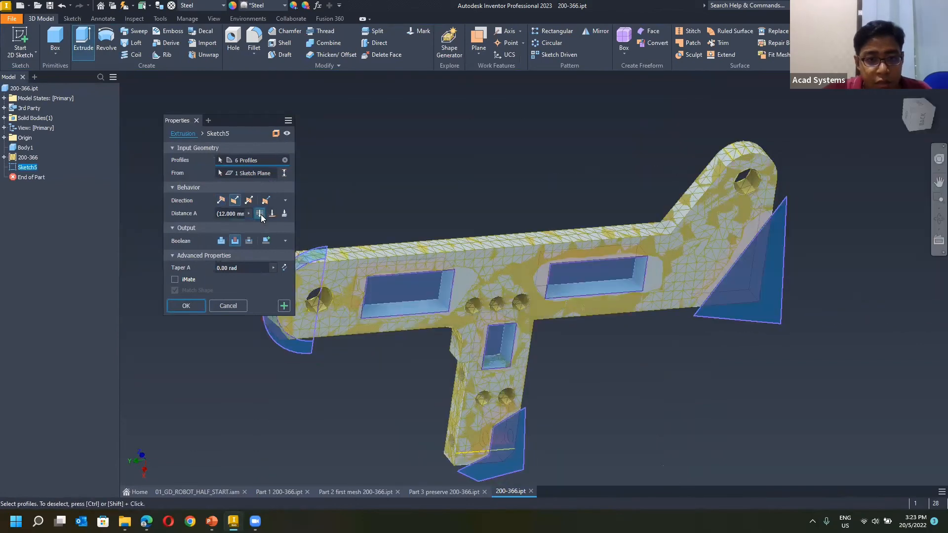
click(187, 305)
Start a fillet of radius 5 and include the four corner edges of the left arm pocket.
mouse_move(319, 308)
shift+middle_down()
mouse_move(250, 272)
mouse_move(305, 284)
mouse_move(297, 257)
mouse_move(342, 286)
mouse_move(213, 283)
mouse_move(224, 291)
mouse_move(188, 277)
mouse_move(541, 197)
mouse_move(415, 252)
shift+middle_up()
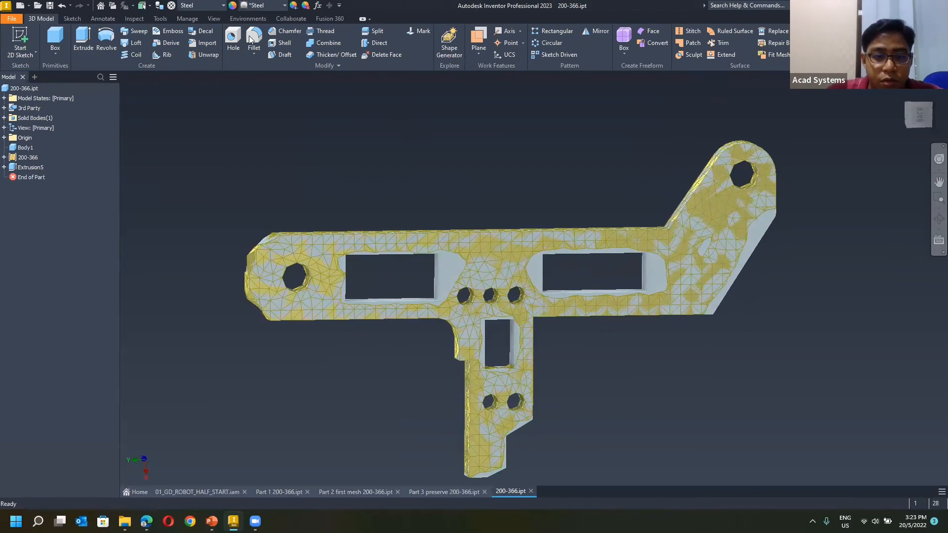
scroll(376, 200, up, 4)
scroll(266, 170, down, 3)
shift+middle_drag(347, 191, 387, 202)
scroll(340, 202, up, 5)
click(328, 171)
shift+middle_drag(717, 192, 607, 334)
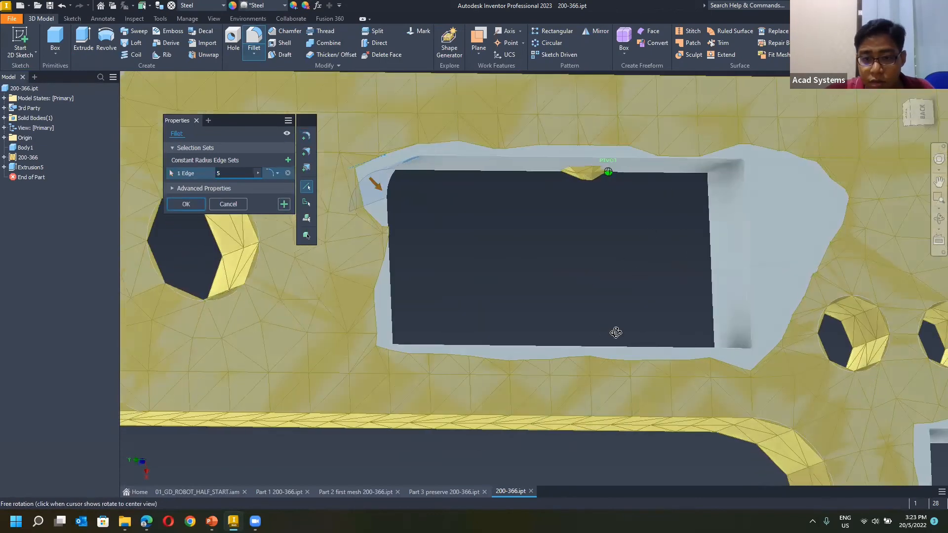
click(740, 341)
mouse_move(741, 340)
shift+middle_down()
mouse_move(603, 324)
mouse_move(368, 433)
mouse_move(546, 328)
mouse_move(665, 293)
mouse_move(529, 284)
mouse_move(507, 247)
mouse_move(562, 204)
mouse_move(516, 181)
mouse_move(500, 280)
mouse_move(429, 216)
mouse_move(480, 227)
mouse_move(615, 200)
mouse_move(582, 203)
mouse_move(572, 152)
mouse_move(470, 163)
mouse_move(603, 195)
mouse_move(616, 209)
mouse_move(562, 266)
mouse_move(552, 300)
mouse_move(565, 340)
shift+middle_up()
click(743, 351)
click(614, 211)
Add the right arm pocket's corners, the arm's upper bend and the sloping cut's corners to the radius 5 fillet.
middle_drag(870, 298, 683, 307)
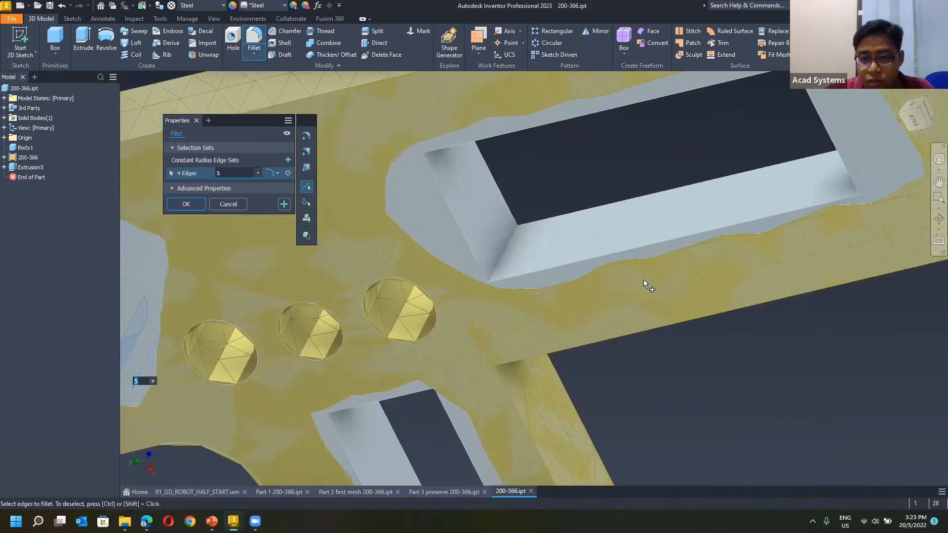
click(505, 251)
shift+middle_drag(627, 277, 512, 174)
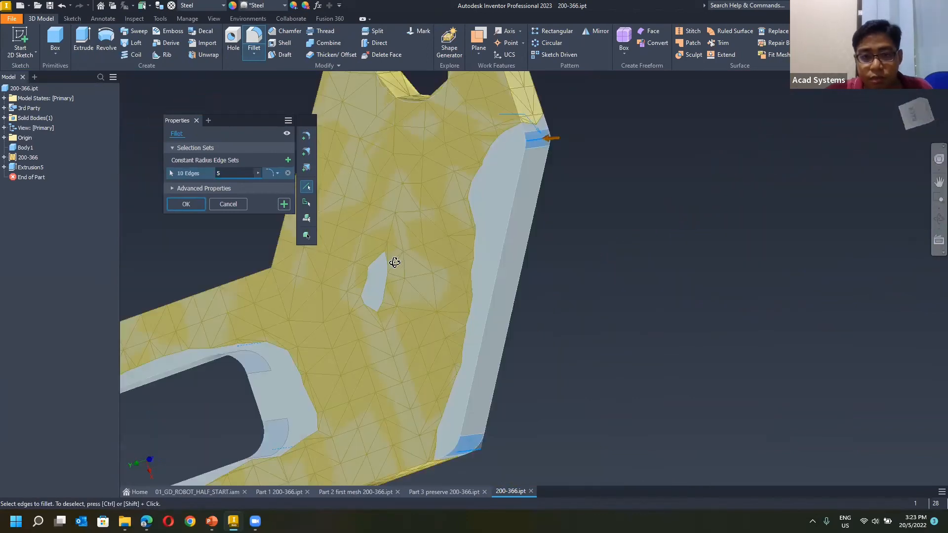
scroll(393, 261, down, 3)
shift+middle_drag(266, 311, 429, 420)
click(405, 286)
middle_drag(369, 273, 405, 250)
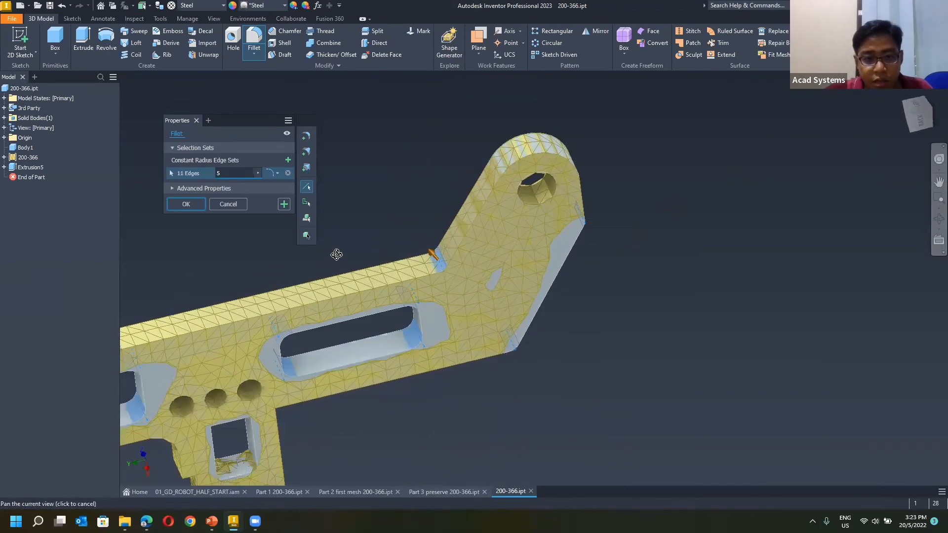
Add the leg pocket's corners and the outer corners of the leg's end cut, and create the radius 5 fillet.
middle_drag(336, 256, 491, 169)
middle_drag(360, 270, 452, 350)
scroll(429, 280, up, 4)
click(431, 285)
click(476, 374)
click(406, 398)
middle_drag(452, 403, 388, 252)
shift+middle_drag(426, 331, 390, 381)
click(467, 347)
middle_drag(461, 363, 432, 158)
click(428, 325)
click(395, 384)
shift+middle_drag(420, 349, 122, 47)
key(Return)
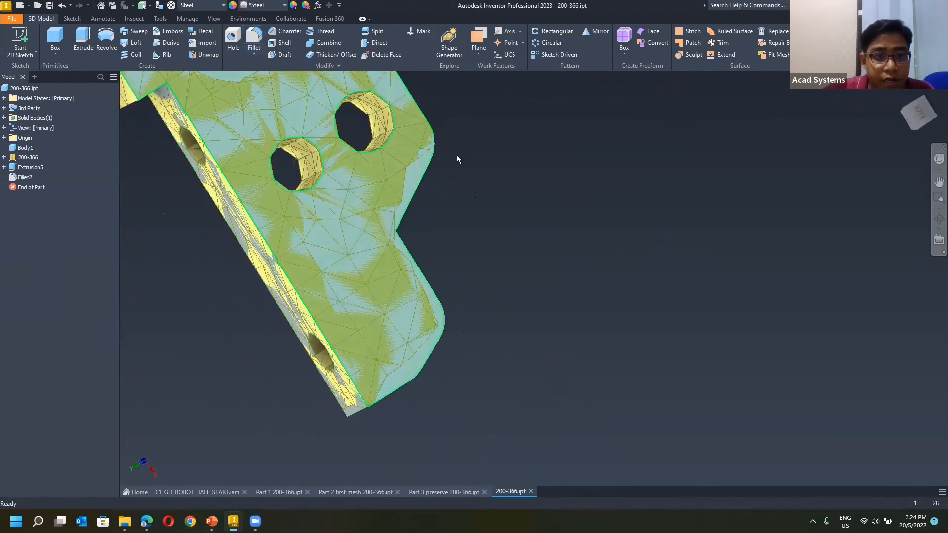
Fillet the inner corner edge of the notch at the leg's end with radius 5.
shift+middle_drag(431, 158, 196, 211)
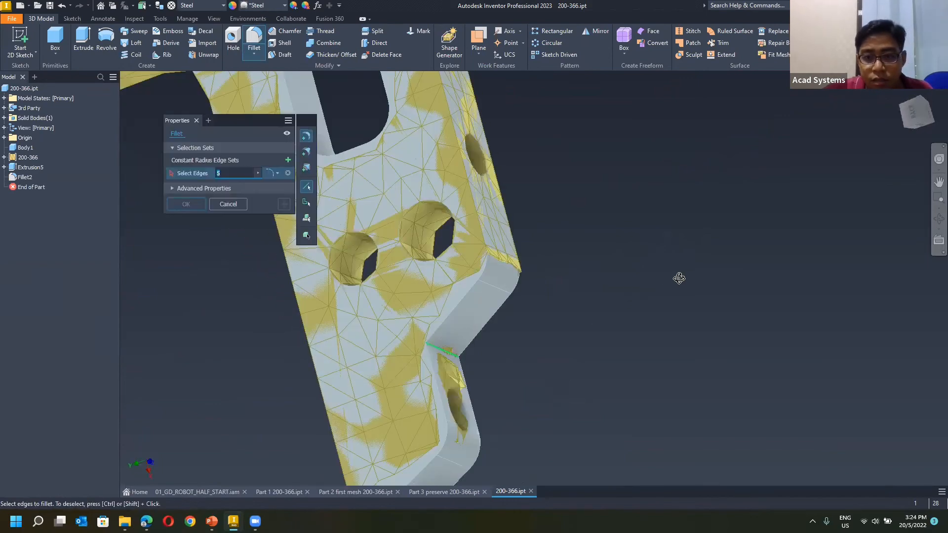
key(Return)
key(F6)
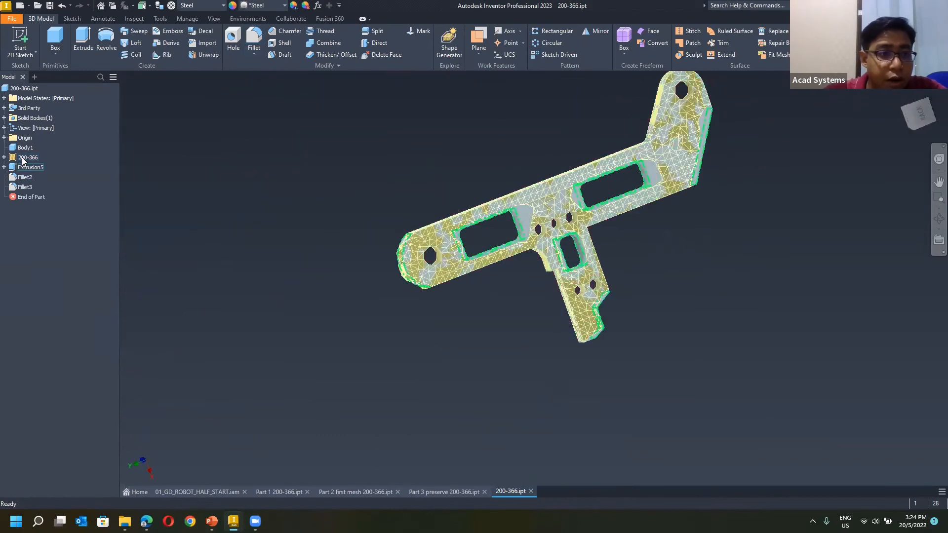
Hide the 200-366 mesh feature and view the lightened solid arm on its own.
right_click(78, 179)
click(65, 209)
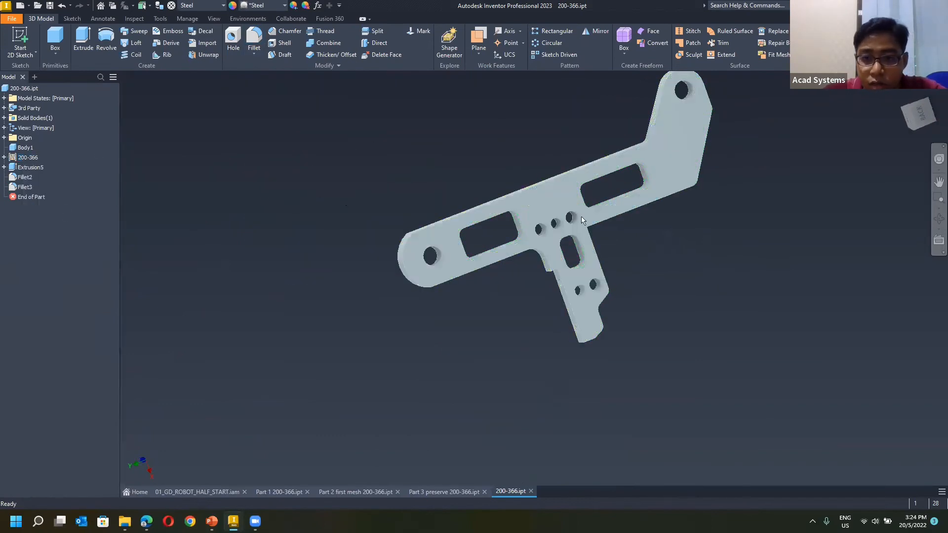
click(919, 114)
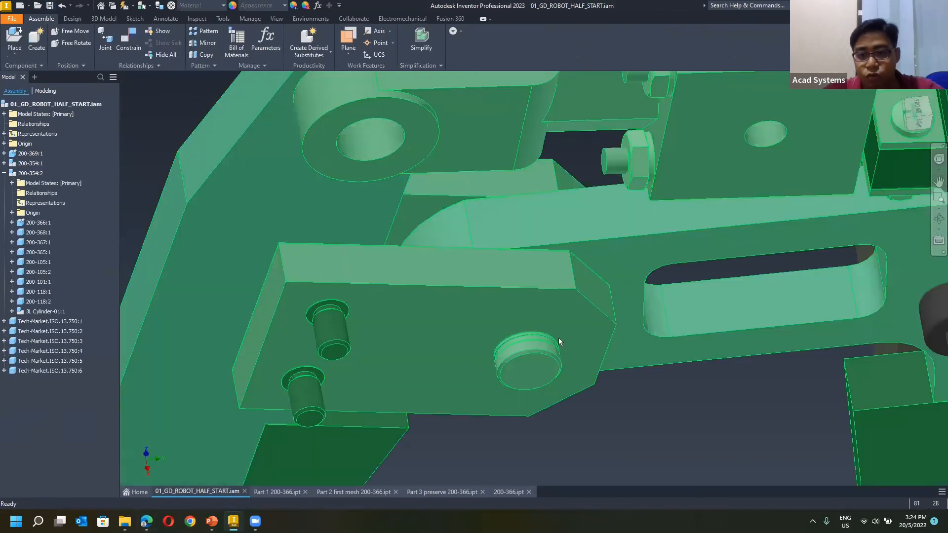
Examine the lightened arm in place among its neighbouring components in the 01_GD_ROBOT_HALF_START assembly.
scroll(536, 336, down, 1)
scroll(738, 359, up, 4)
shift+middle_drag(737, 358, 736, 307)
scroll(736, 307, up, 3)
mouse_move(525, 138)
shift+middle_down()
mouse_move(430, 188)
mouse_move(368, 315)
mouse_move(580, 313)
mouse_move(534, 298)
mouse_move(543, 316)
mouse_move(618, 322)
mouse_move(348, 383)
mouse_move(300, 453)
mouse_move(303, 486)
mouse_move(566, 488)
mouse_move(513, 494)
mouse_move(600, 448)
mouse_move(540, 297)
mouse_move(615, 139)
mouse_move(591, 140)
shift+middle_up()
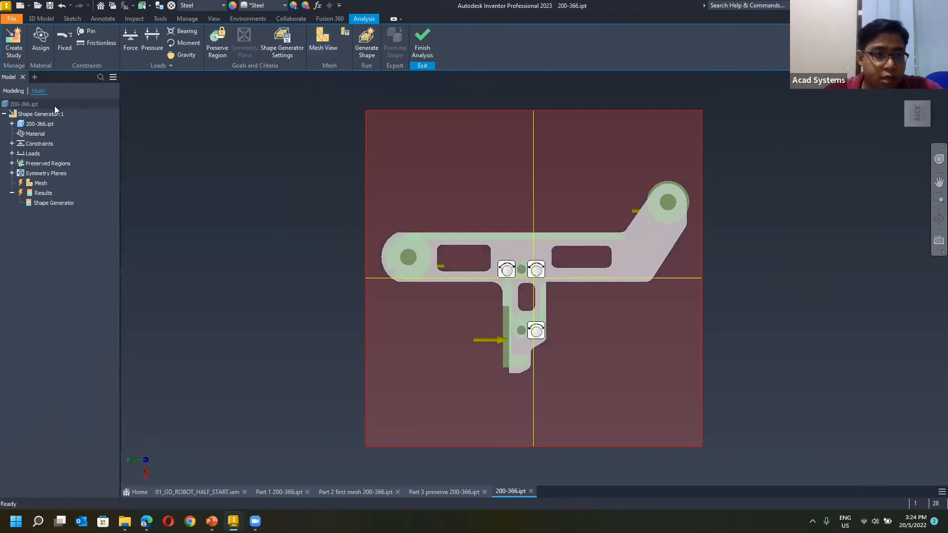
Copy the Shape Generator study of the arm and change the copy's study type to Static Analysis.
right_click(32, 117)
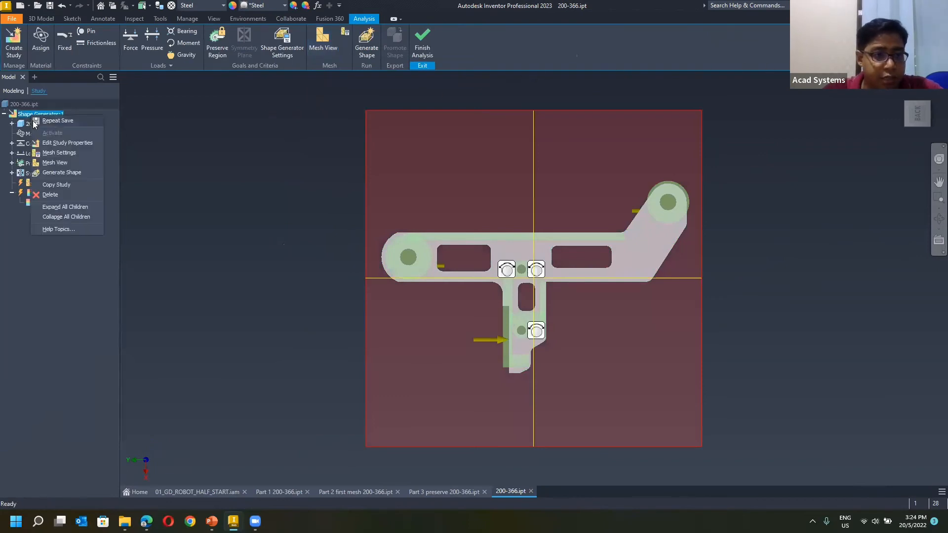
click(56, 185)
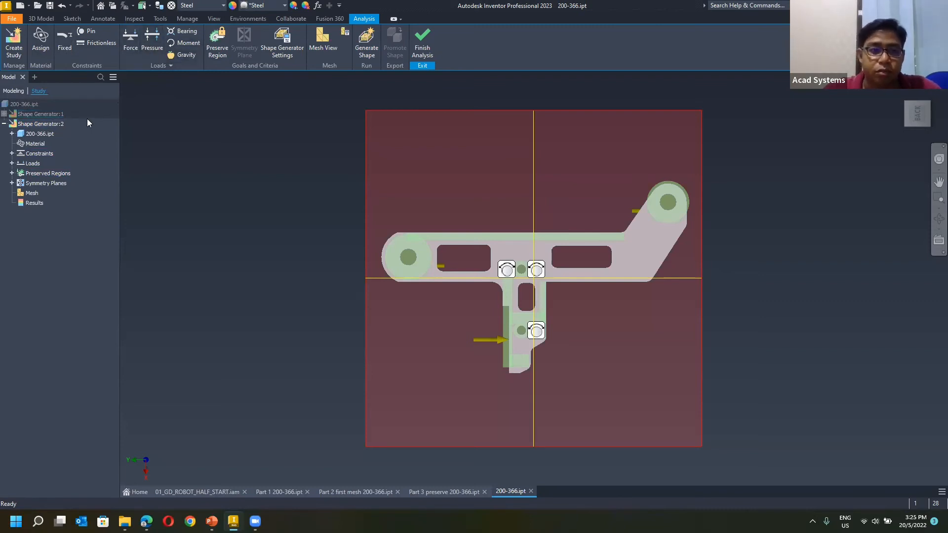
right_click(46, 125)
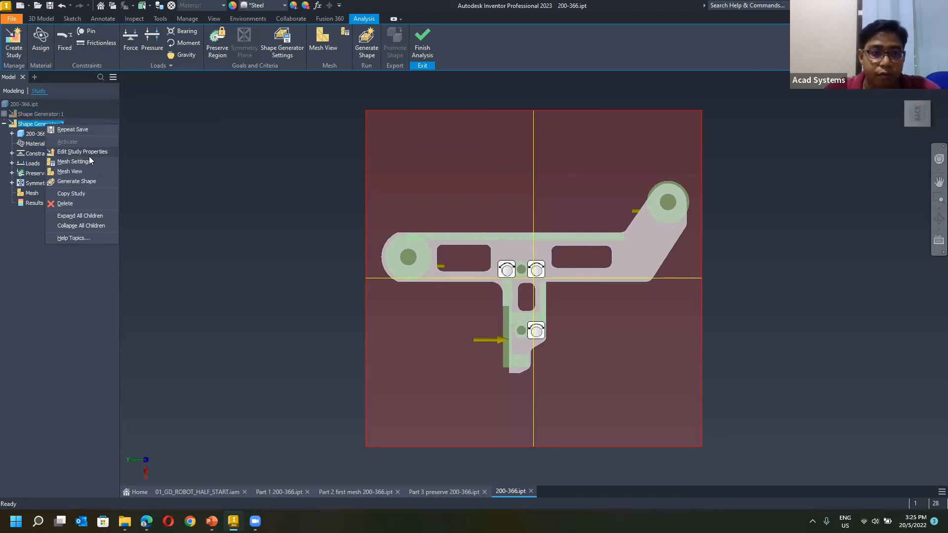
click(77, 154)
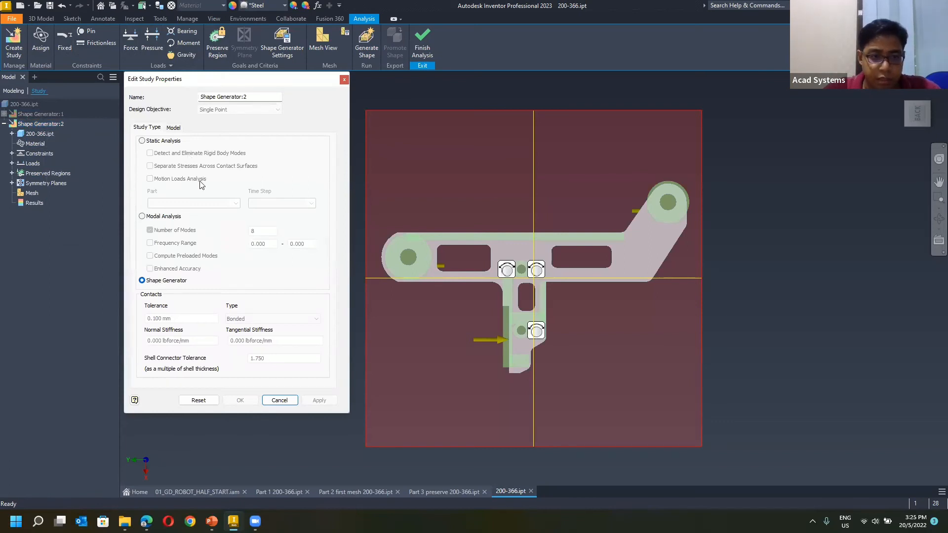
click(160, 143)
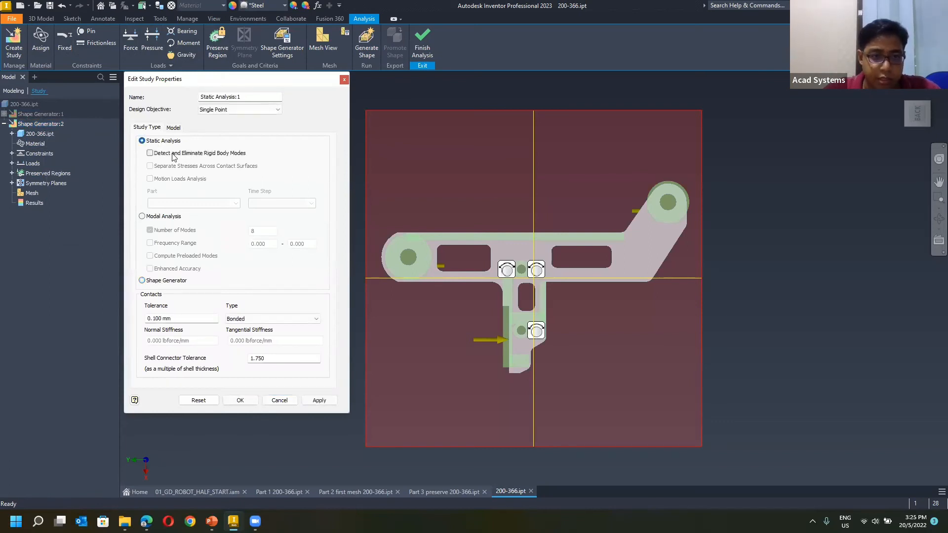
click(240, 401)
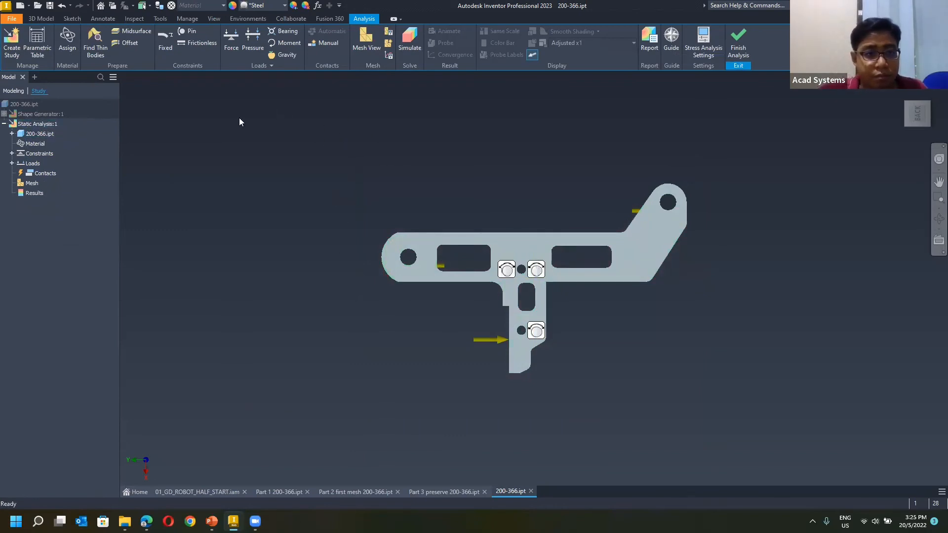
Review the static study's material assignment, its pin constraints and the loads on the arm.
shift+middle_drag(166, 88, 301, 159)
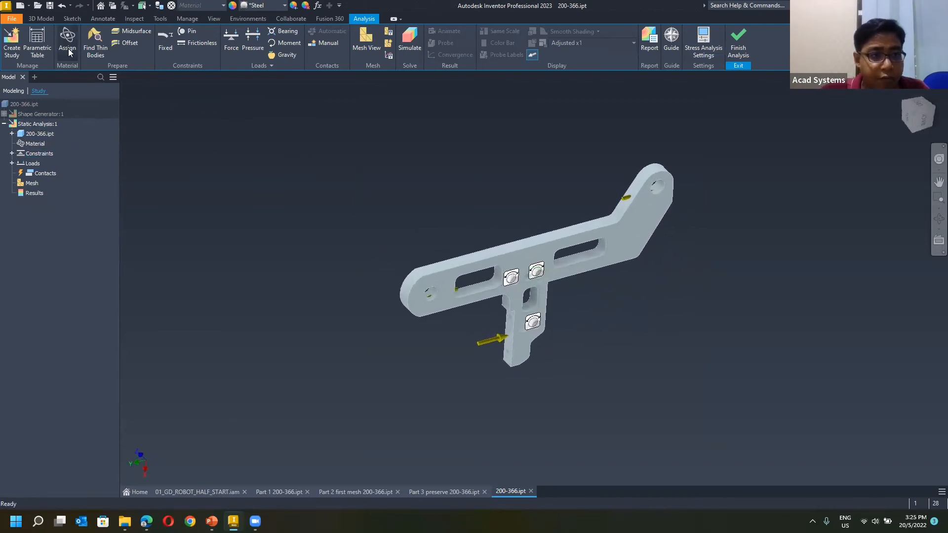
double_click(24, 141)
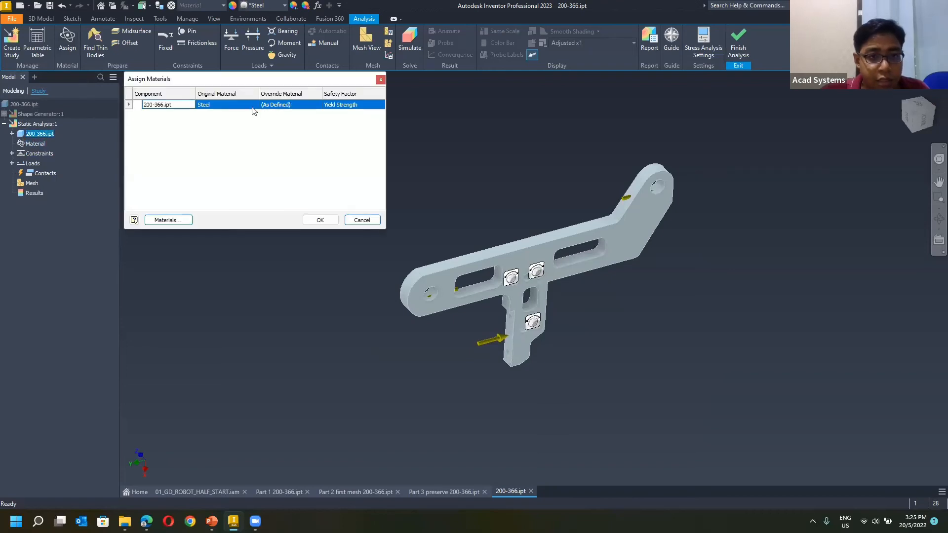
click(380, 80)
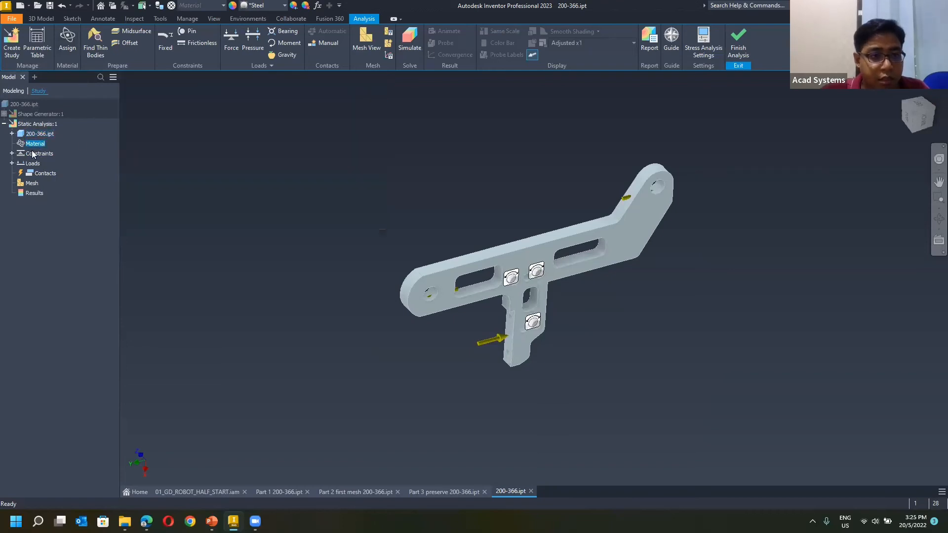
click(11, 154)
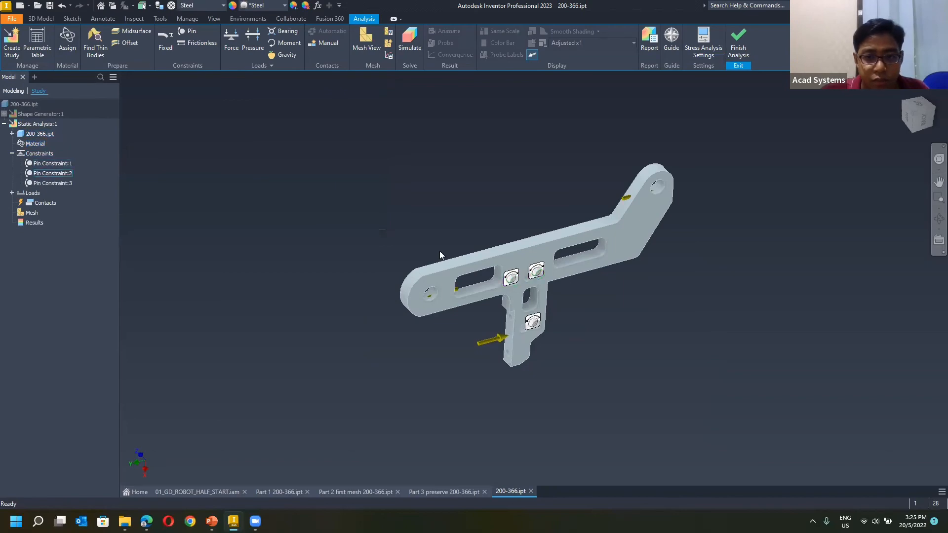
scroll(585, 304, up, 2)
scroll(509, 279, up, 3)
scroll(443, 228, down, 6)
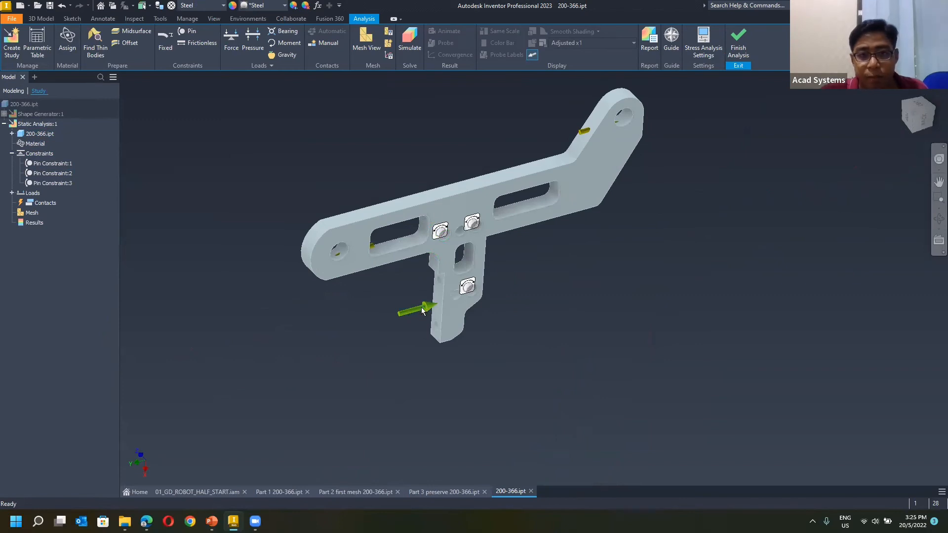
middle_drag(450, 319, 445, 345)
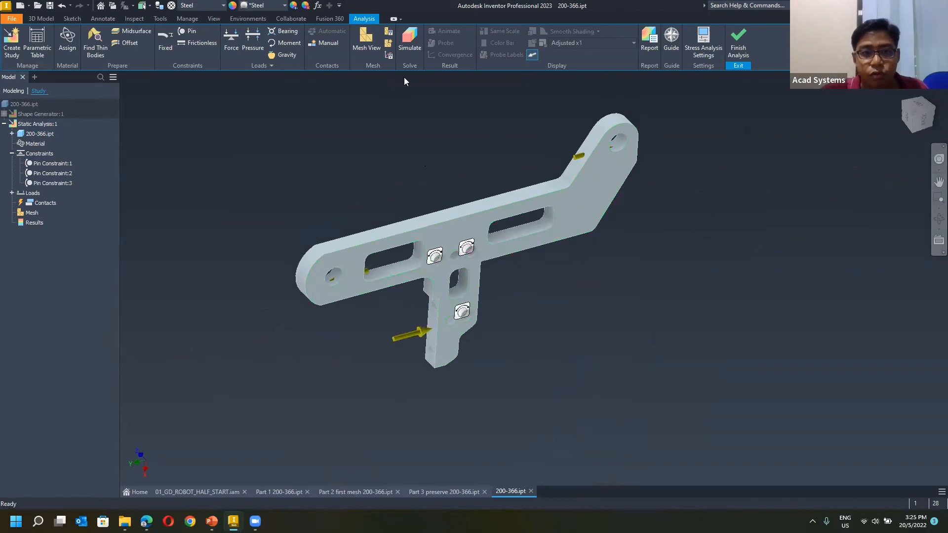
Mesh the lightened arm and run the static analysis simulation.
click(379, 45)
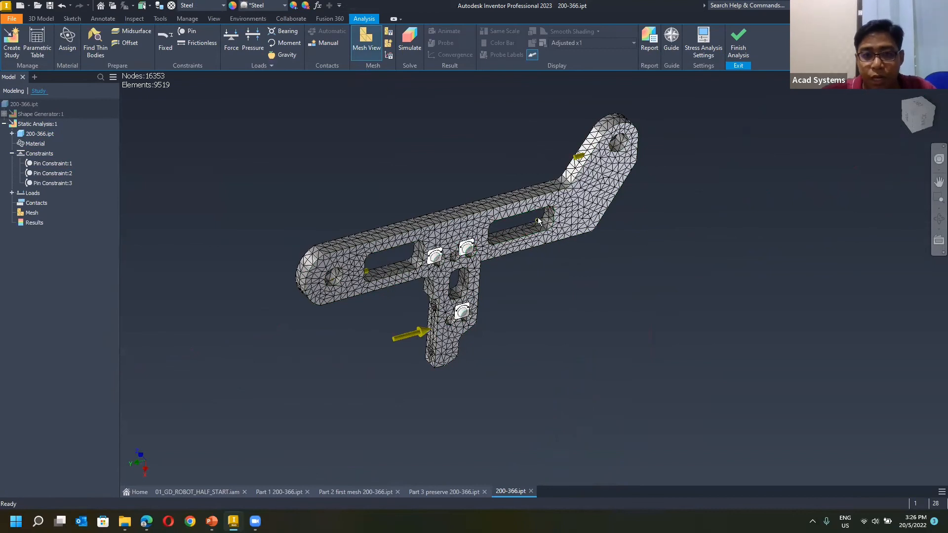
click(415, 48)
click(262, 197)
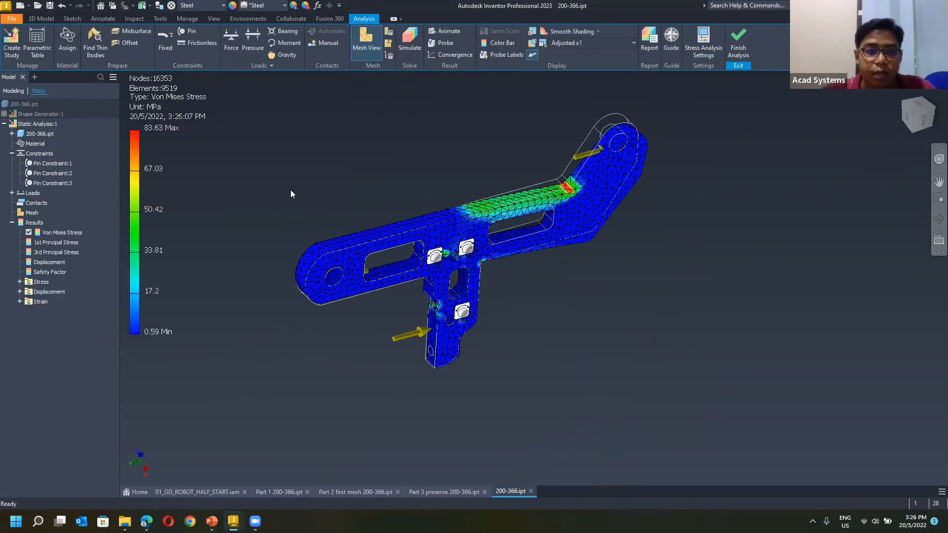
Examine the Von Mises stress distribution along the upper bar and around the leg's holes.
mouse_move(285, 209)
shift+middle_down()
mouse_move(240, 200)
mouse_move(344, 213)
mouse_move(239, 233)
mouse_move(594, 257)
mouse_move(546, 292)
mouse_move(517, 269)
shift+middle_up()
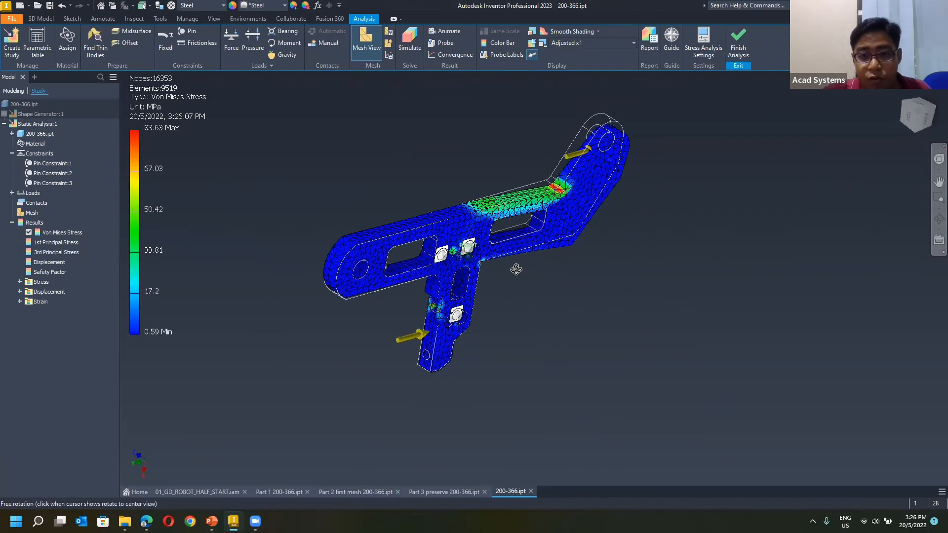
scroll(481, 251, up, 3)
mouse_move(441, 183)
middle_down()
mouse_move(456, 227)
mouse_move(673, 247)
mouse_move(671, 307)
mouse_move(663, 287)
mouse_move(598, 286)
mouse_move(551, 272)
mouse_move(586, 300)
mouse_move(582, 314)
middle_up()
middle_drag(366, 272, 343, 201)
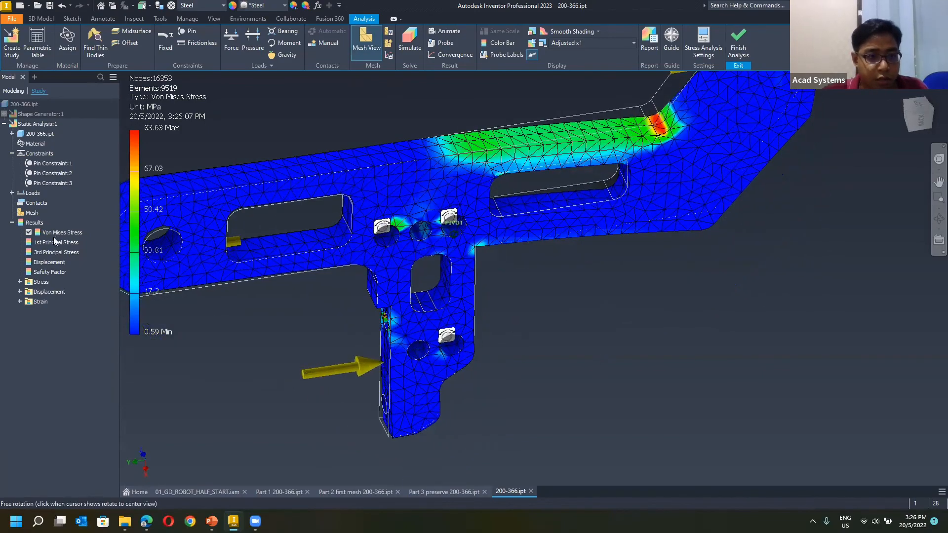
Display the Displacement result and examine how the arm's angled end deforms.
shift+middle_drag(558, 261, 661, 265)
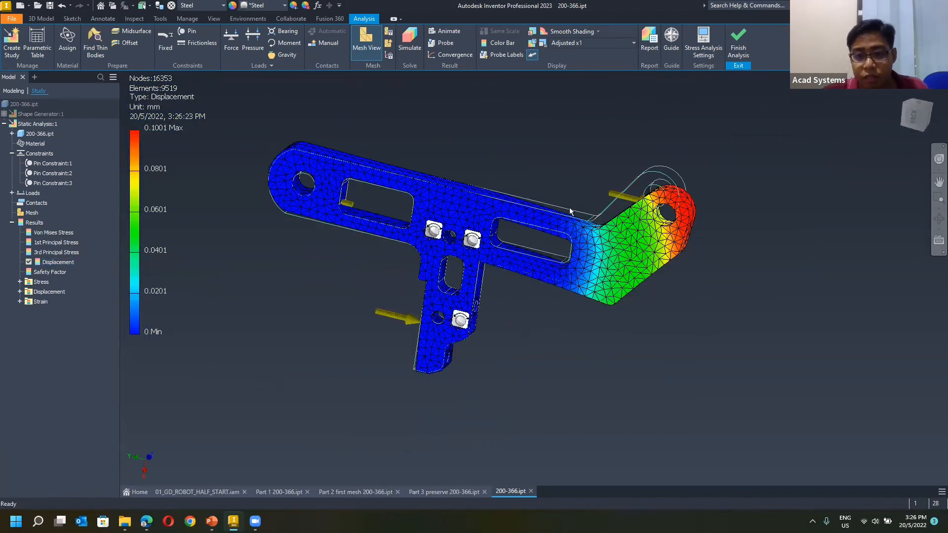
click(903, 94)
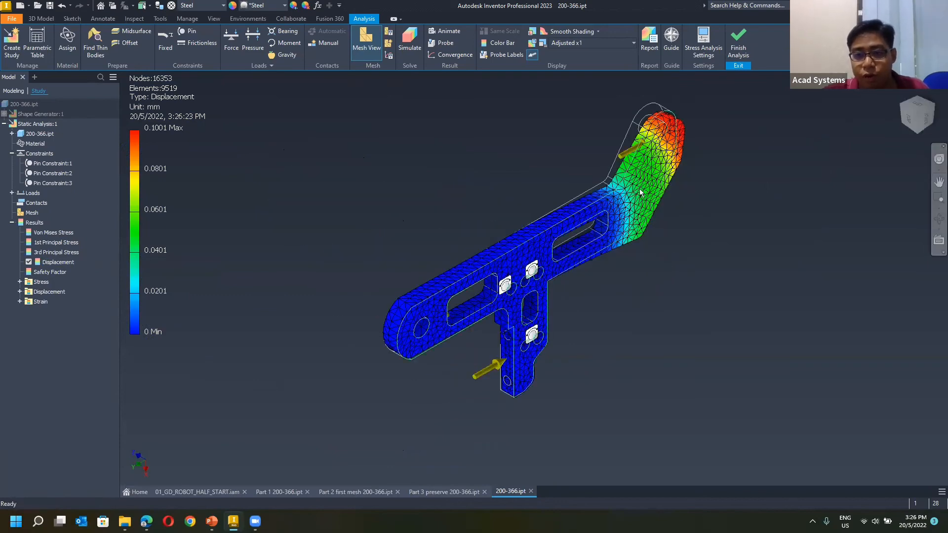
middle_drag(661, 156, 623, 169)
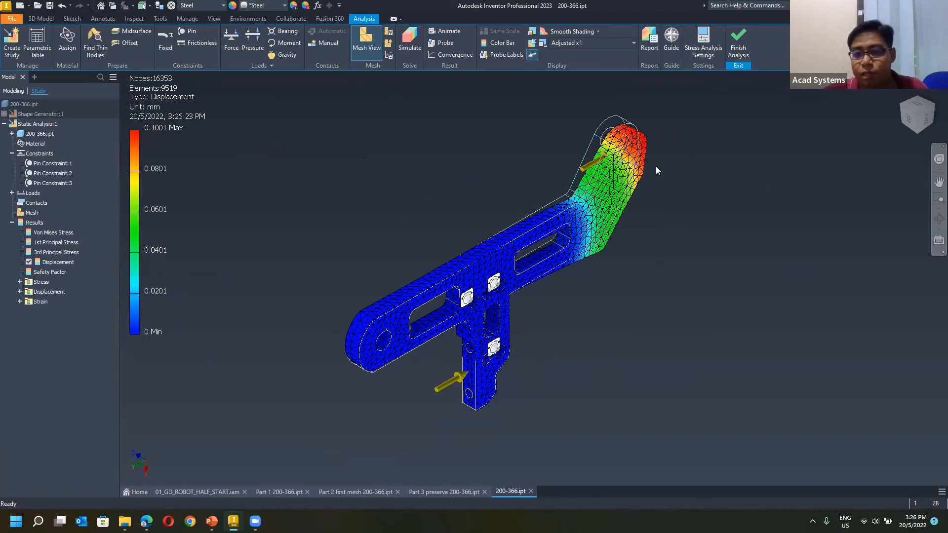
scroll(659, 163, up, 3)
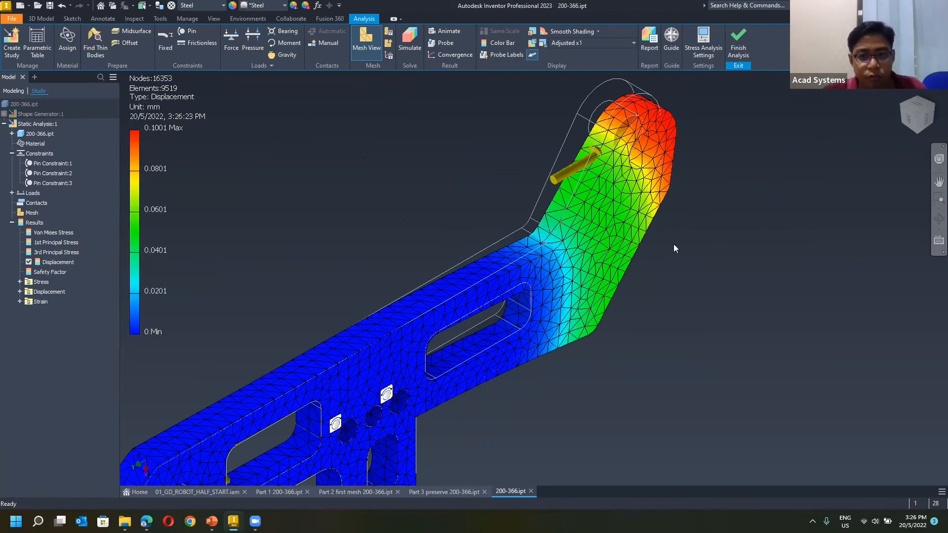
shift+middle_drag(669, 242, 574, 124)
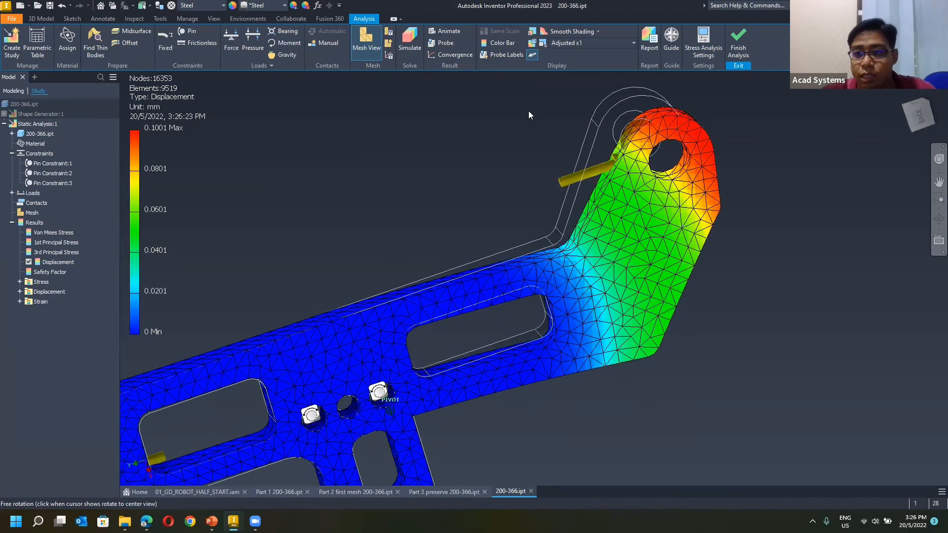
Set the displacement display to Actual scale and inspect the angled end's true deformation against its original outline.
click(618, 45)
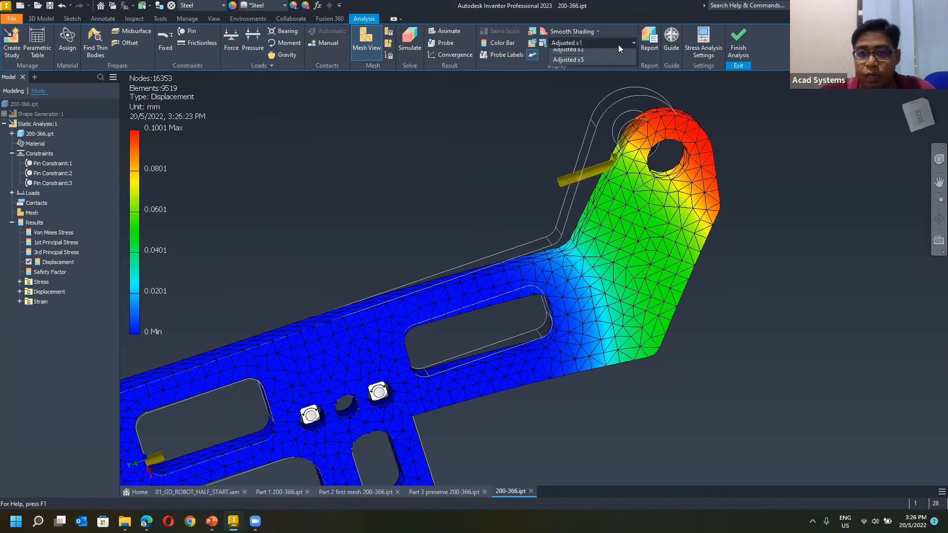
click(618, 45)
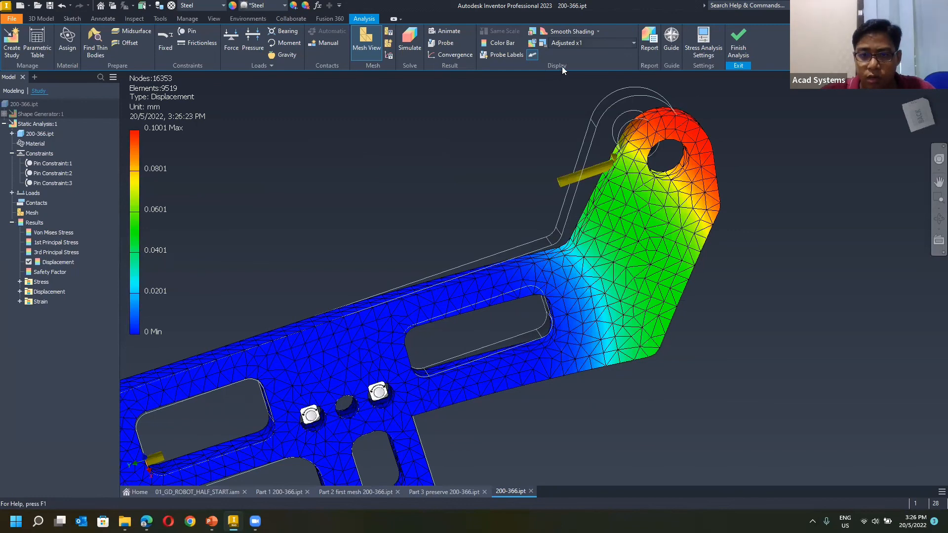
click(579, 43)
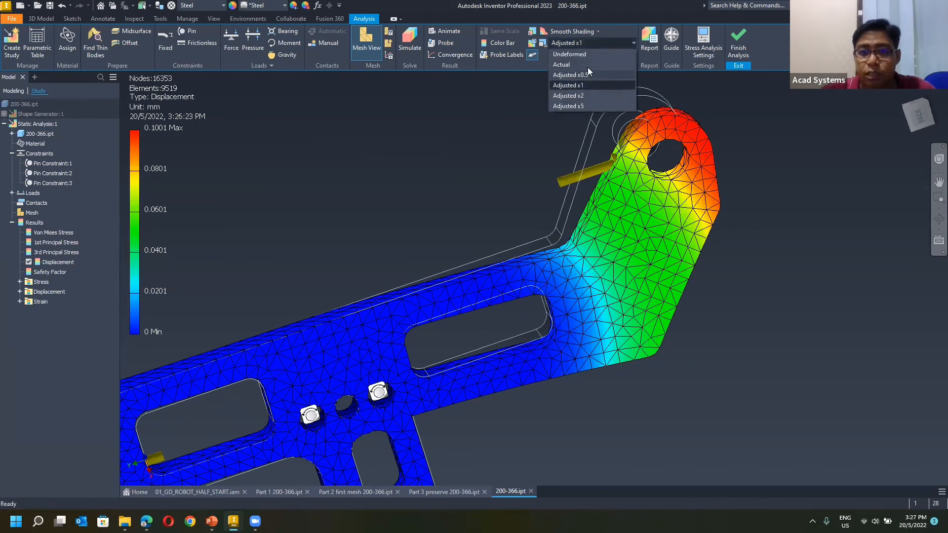
click(583, 64)
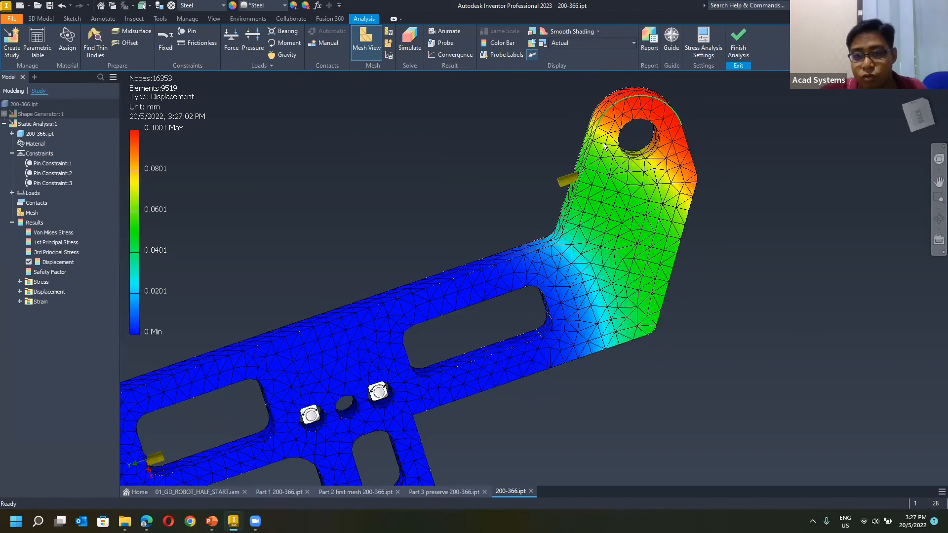
scroll(583, 131, up, 3)
scroll(583, 131, up, 5)
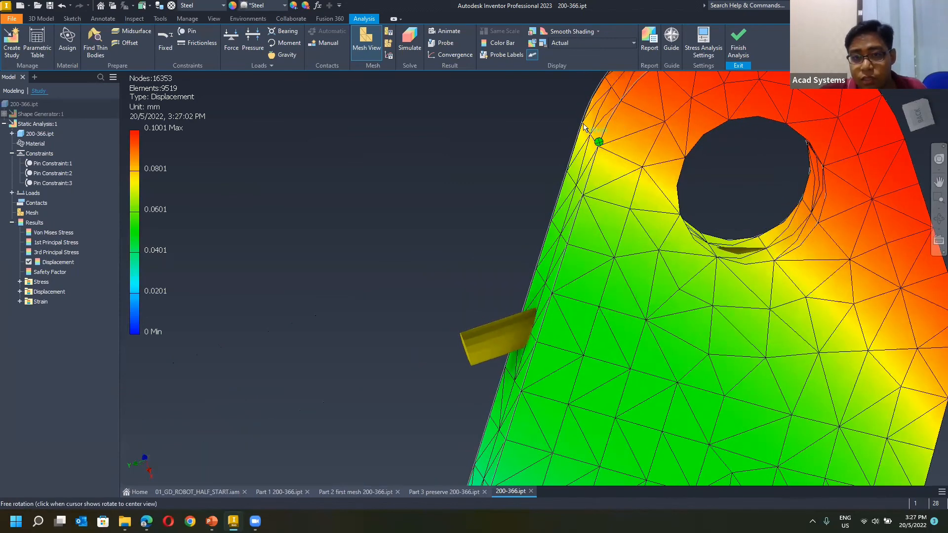
scroll(571, 137, up, 2)
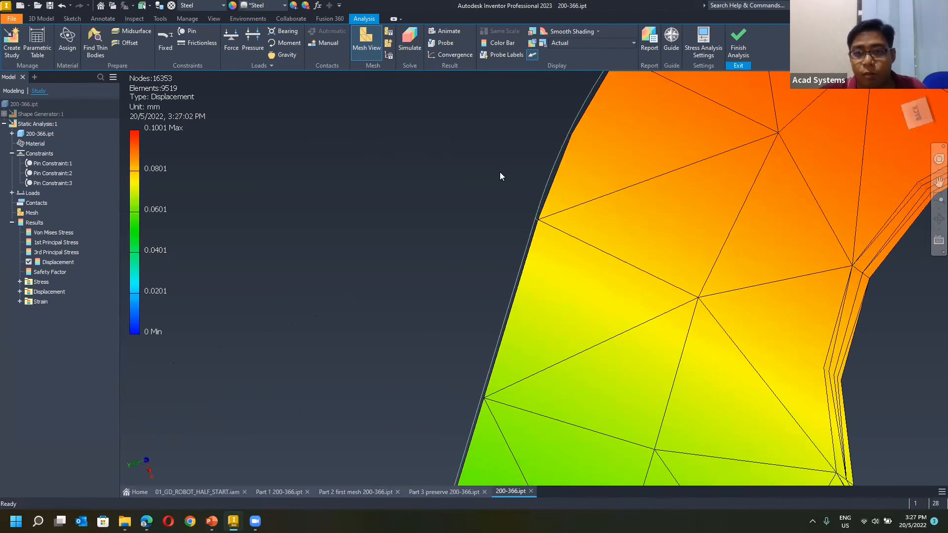
scroll(501, 175, down, 8)
scroll(416, 231, down, 4)
shift+middle_drag(416, 230, 432, 241)
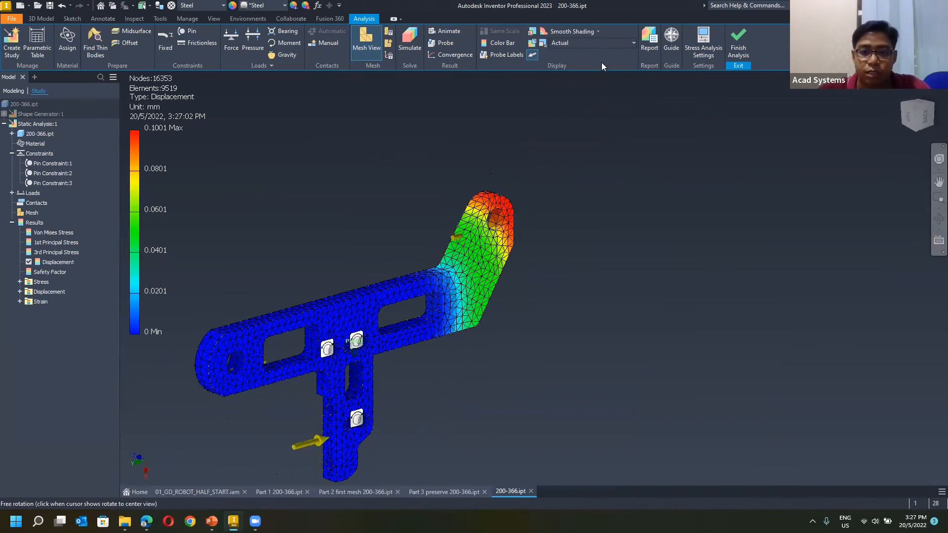
Return the deformation scale to Adjusted x1 and display the Safety Factor result.
click(633, 43)
click(568, 85)
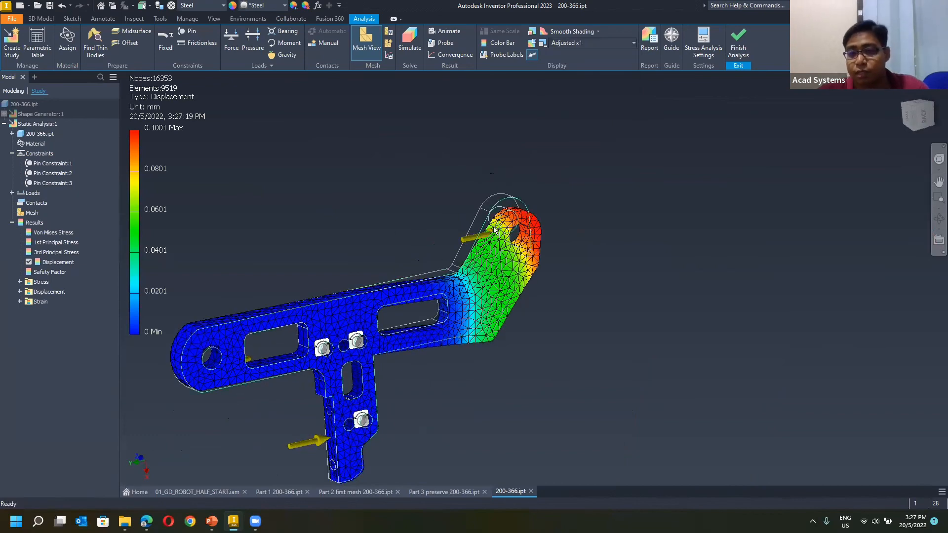
double_click(56, 272)
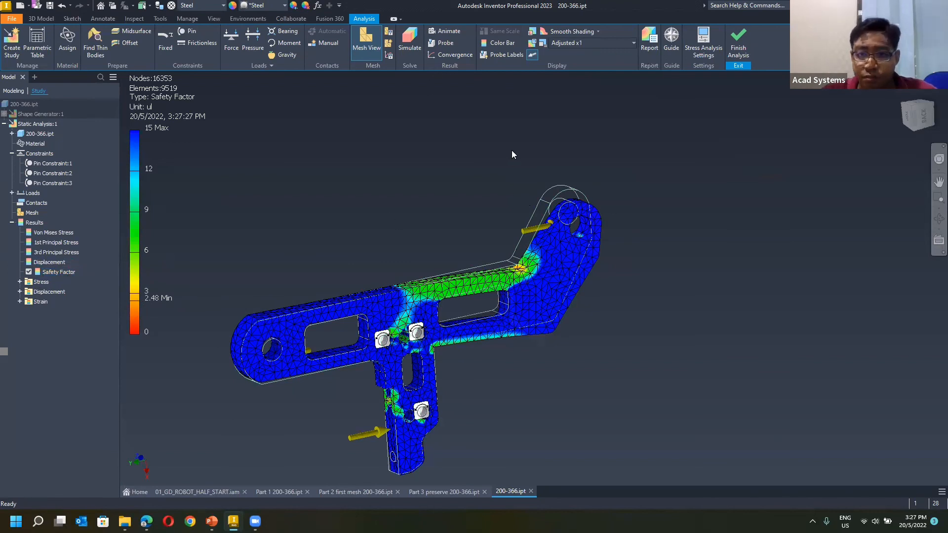
Label only the minimum safety factor on the arm and examine the inner bend before the angled end.
click(447, 43)
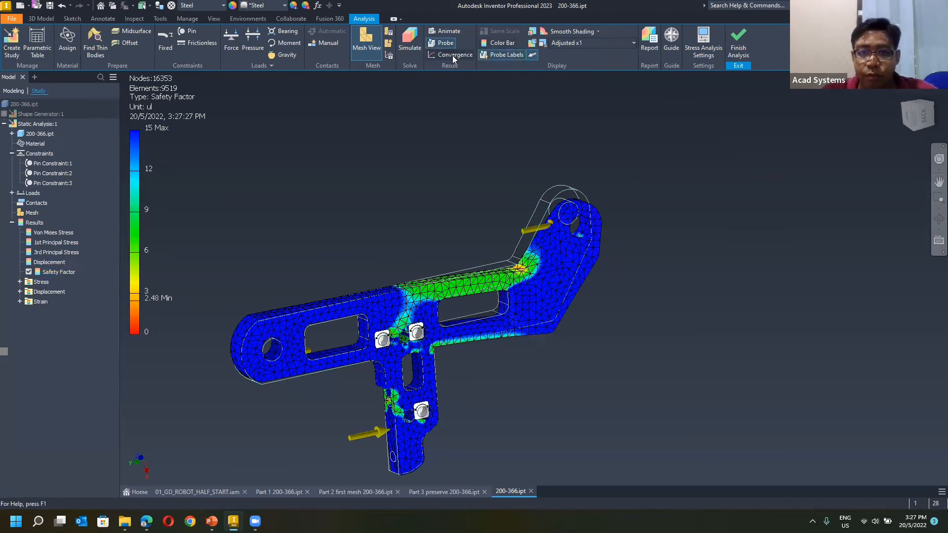
click(533, 33)
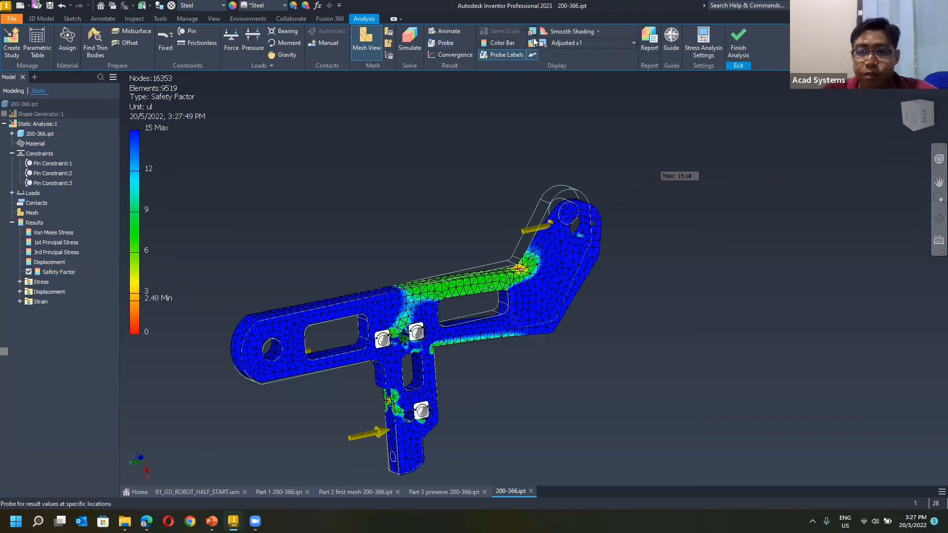
click(533, 44)
click(532, 31)
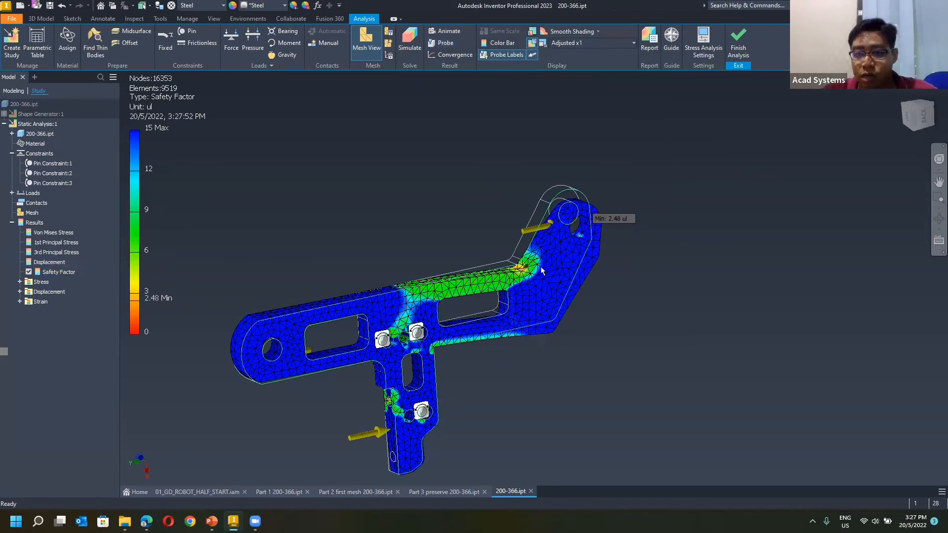
scroll(489, 271, up, 5)
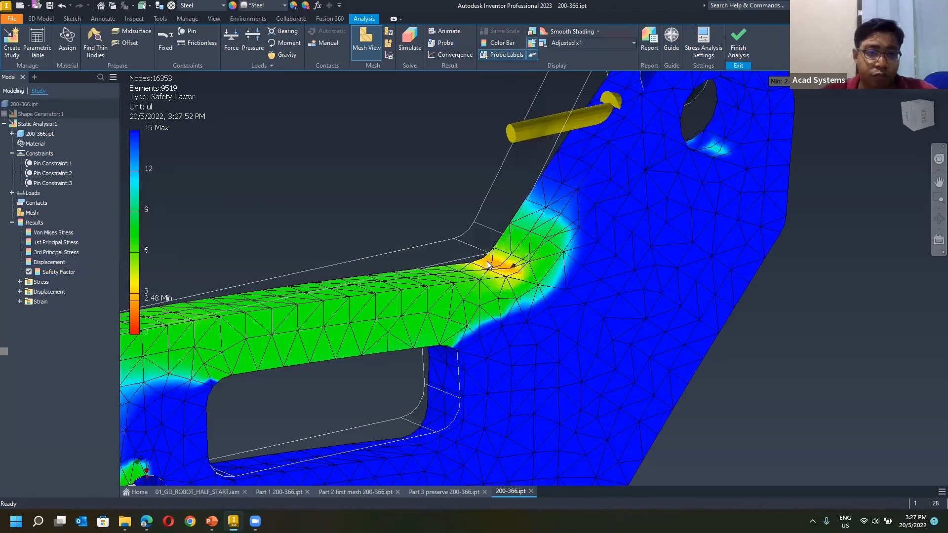
scroll(486, 261, up, 2)
scroll(525, 243, down, 2)
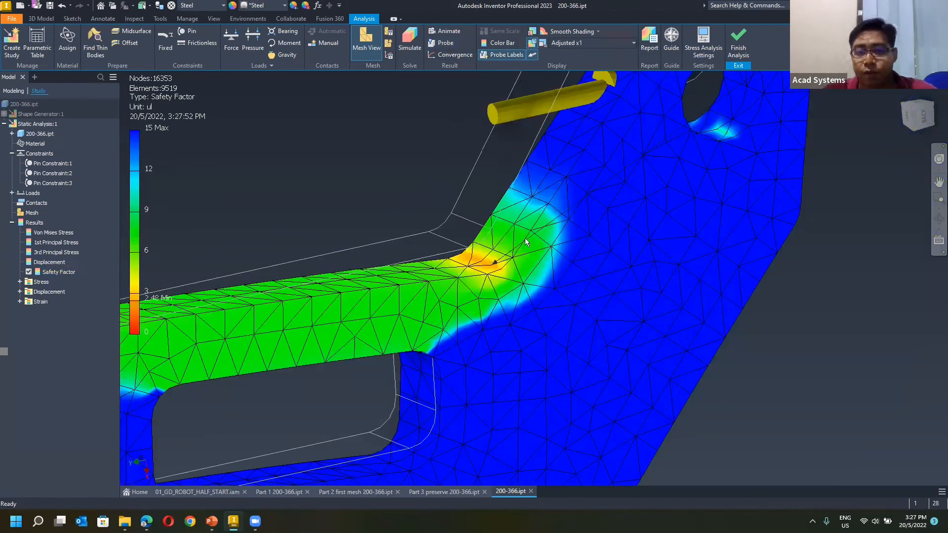
Check the safety factor across the whole arm and finish the stress analysis to return to the lightened part model.
scroll(497, 249, down, 3)
scroll(500, 251, down, 2)
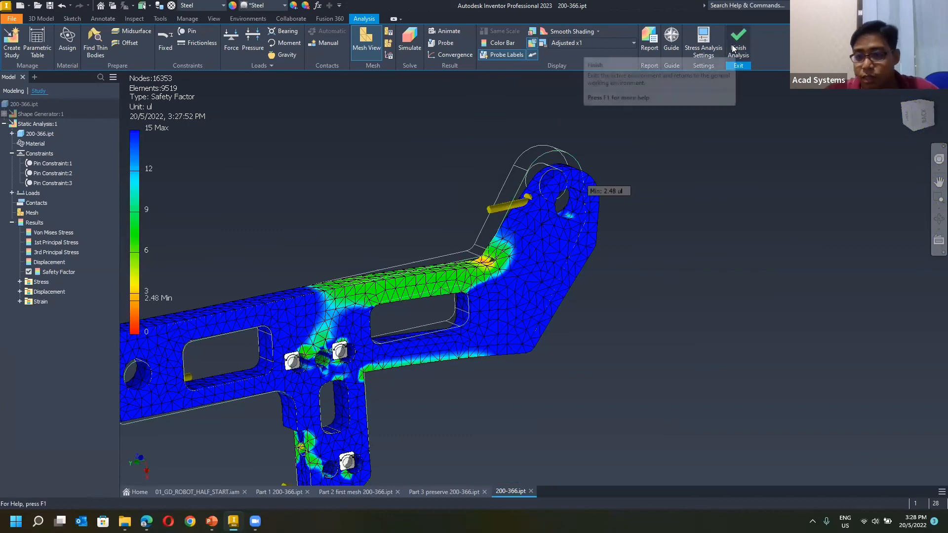
middle_drag(653, 235, 685, 235)
middle_drag(417, 341, 571, 326)
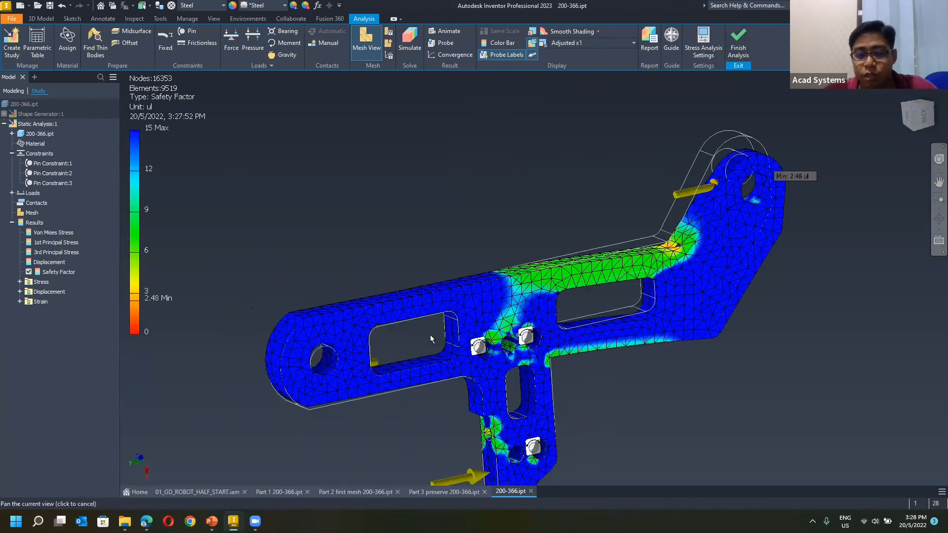
middle_drag(486, 348, 551, 342)
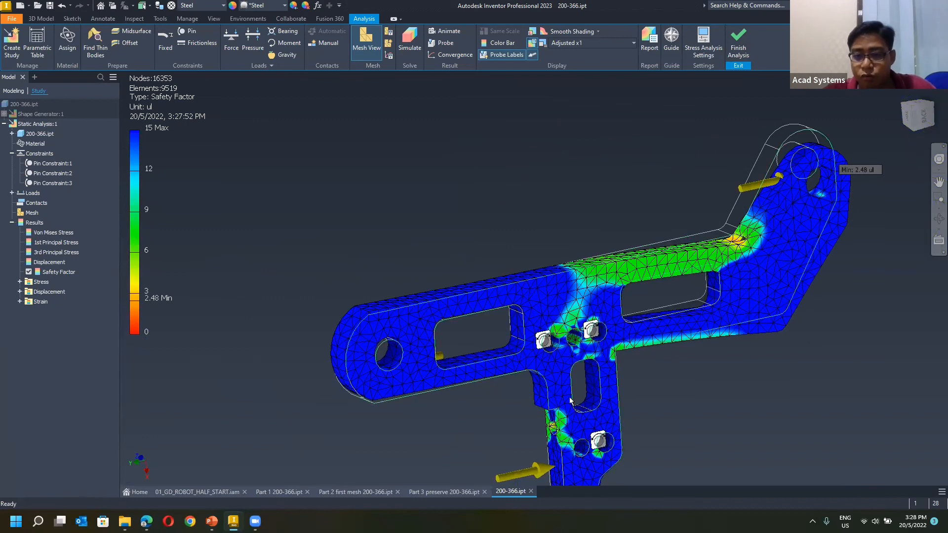
scroll(594, 285, down, 3)
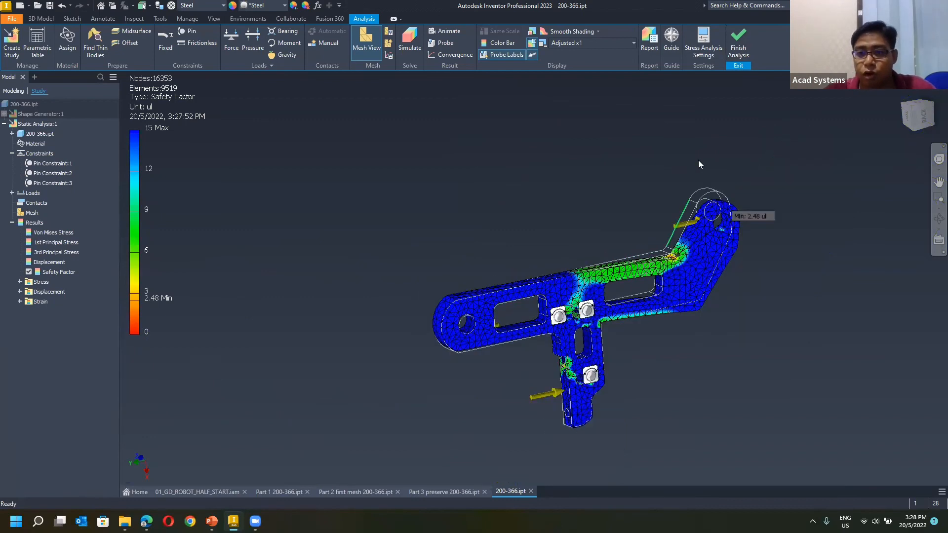
click(740, 41)
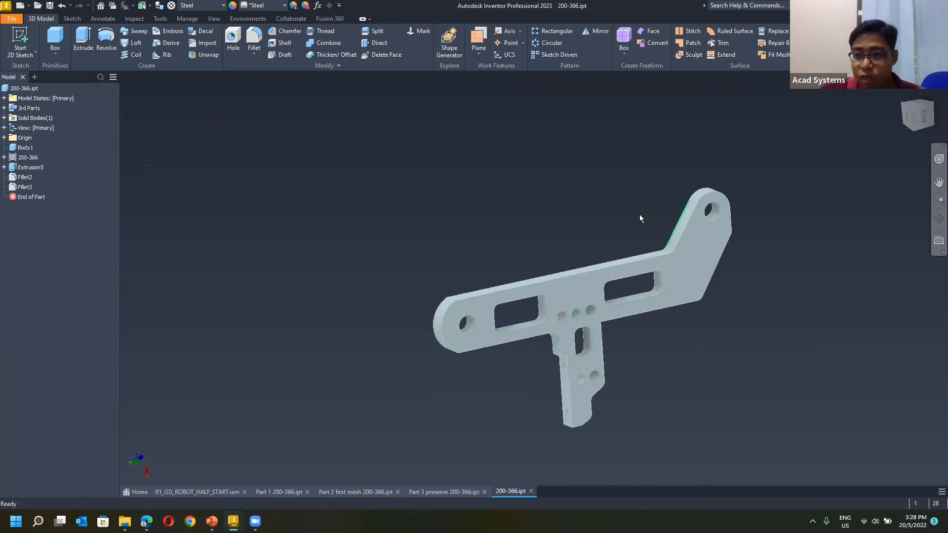
drag(915, 107, 426, 213)
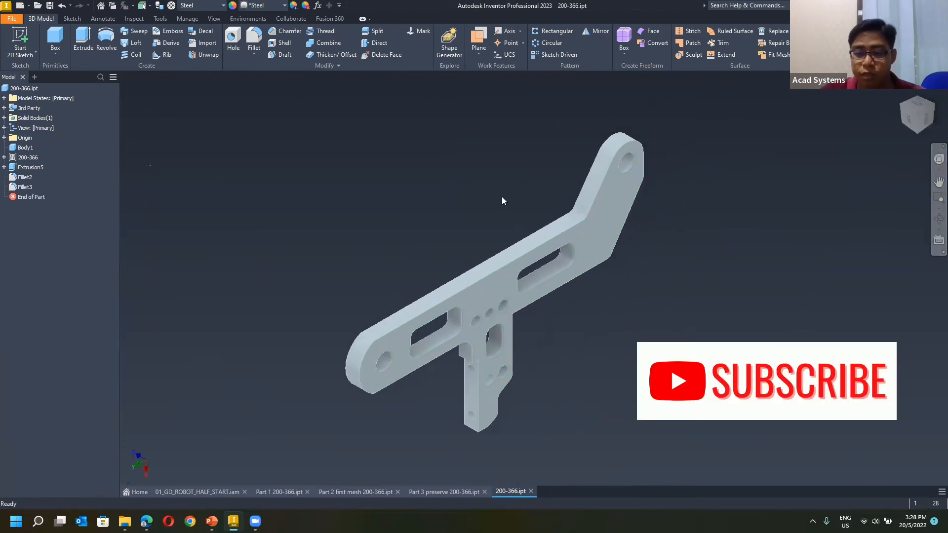